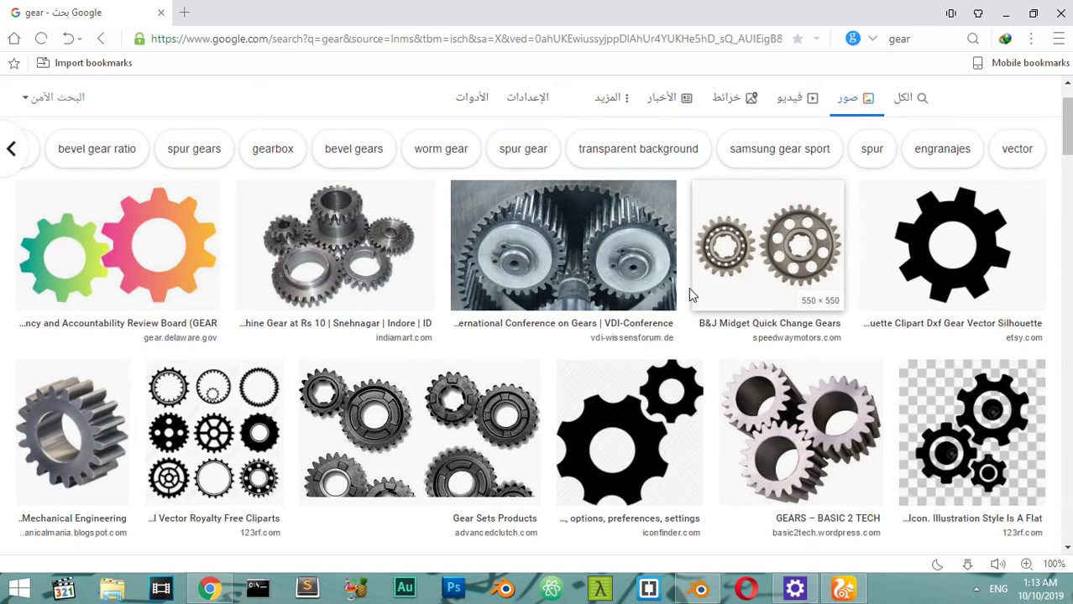
- Browse the Google Images 'gear' results for reference, then bring the Blender window forward
{"action": "scroll", "coordinate": [688, 287], "scroll_direction": "down", "scroll_amount": 8}
{"action": "scroll", "coordinate": [1069, 176], "scroll_direction": "up", "scroll_amount": 2}
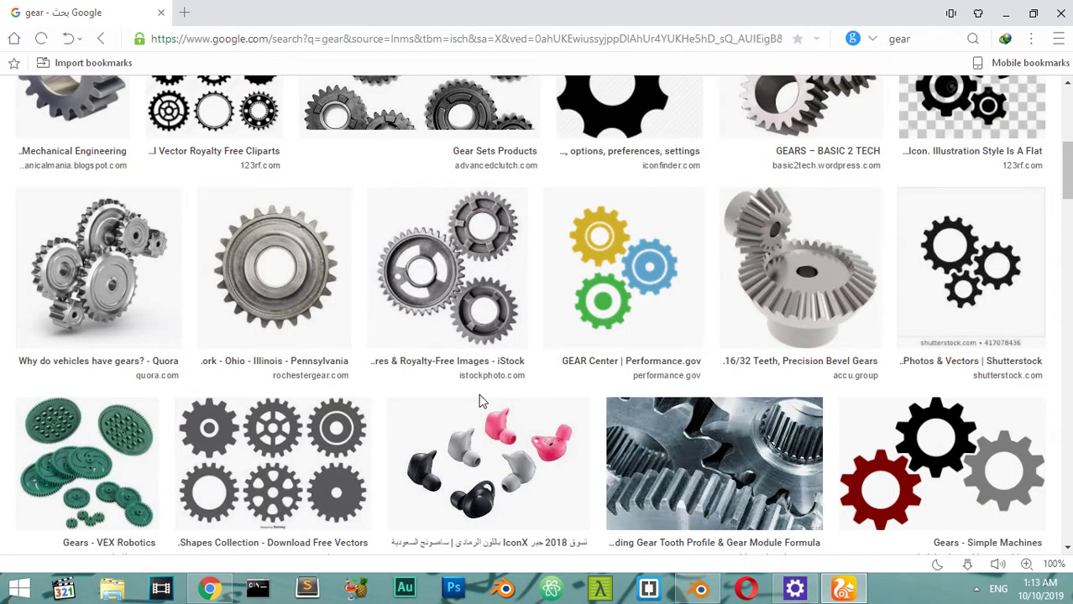
{"action": "scroll", "coordinate": [479, 395], "scroll_direction": "down", "scroll_amount": 2}
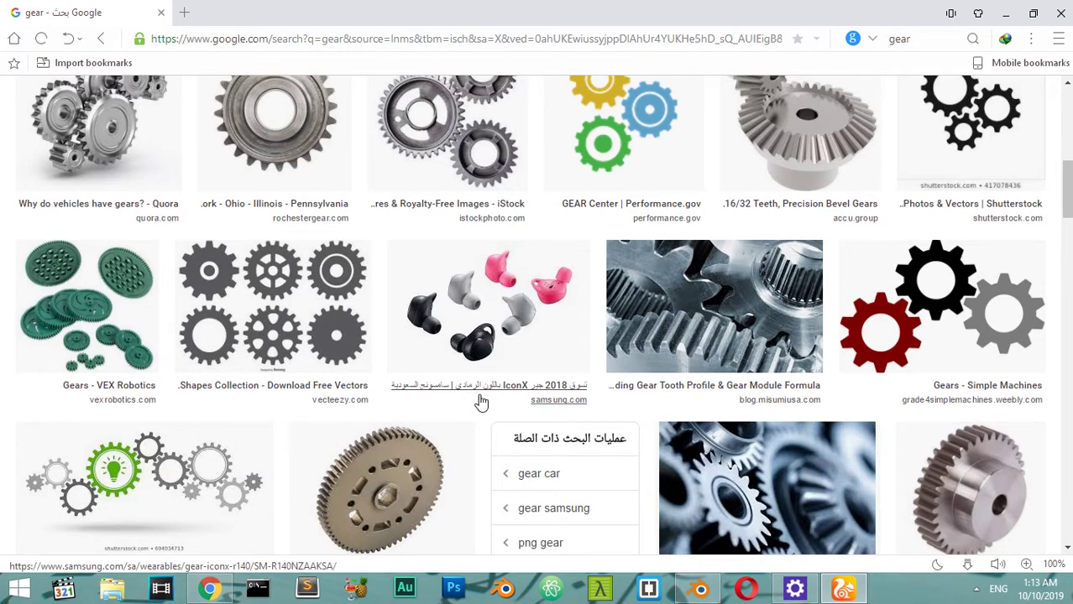
{"action": "scroll", "coordinate": [480, 402], "scroll_direction": "down", "scroll_amount": 2}
{"action": "scroll", "coordinate": [480, 402], "scroll_direction": "up", "scroll_amount": 6}
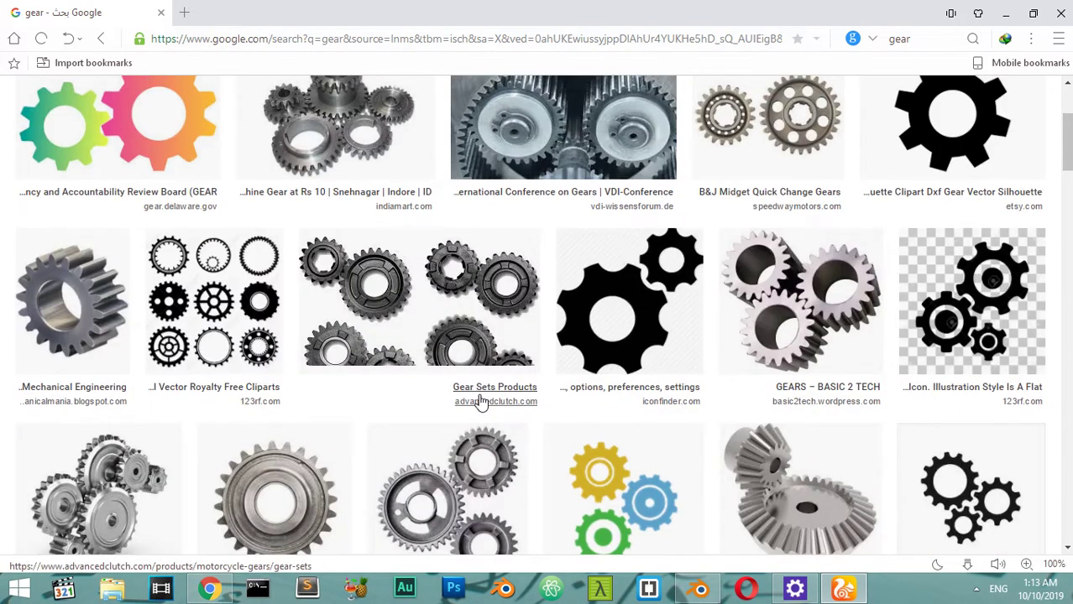
{"action": "scroll", "coordinate": [963, 240], "scroll_direction": "up", "scroll_amount": 2}
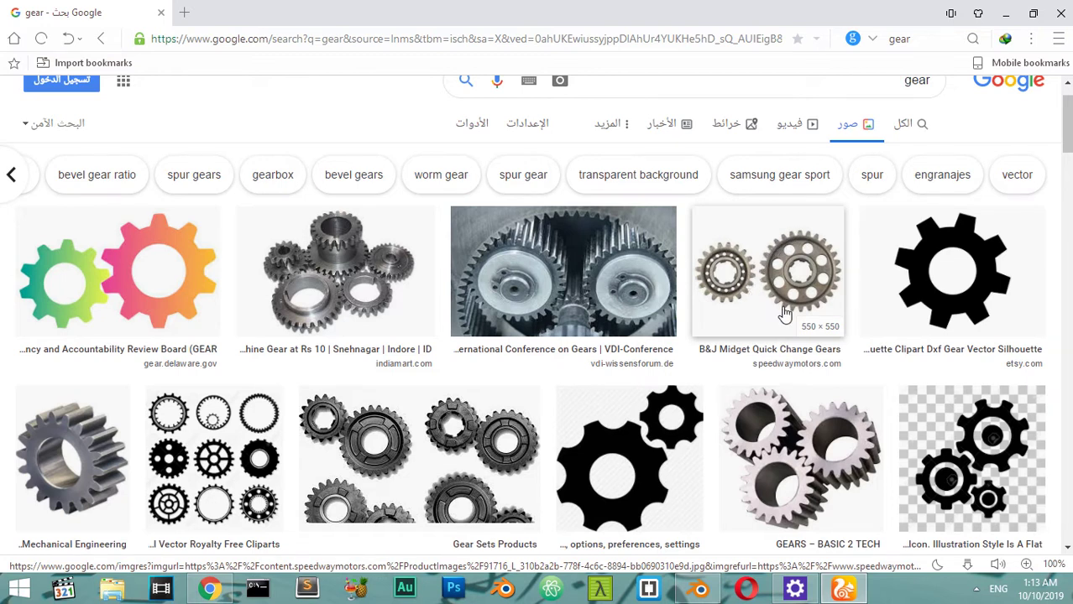
{"action": "scroll", "coordinate": [588, 419], "scroll_direction": "down", "scroll_amount": 1}
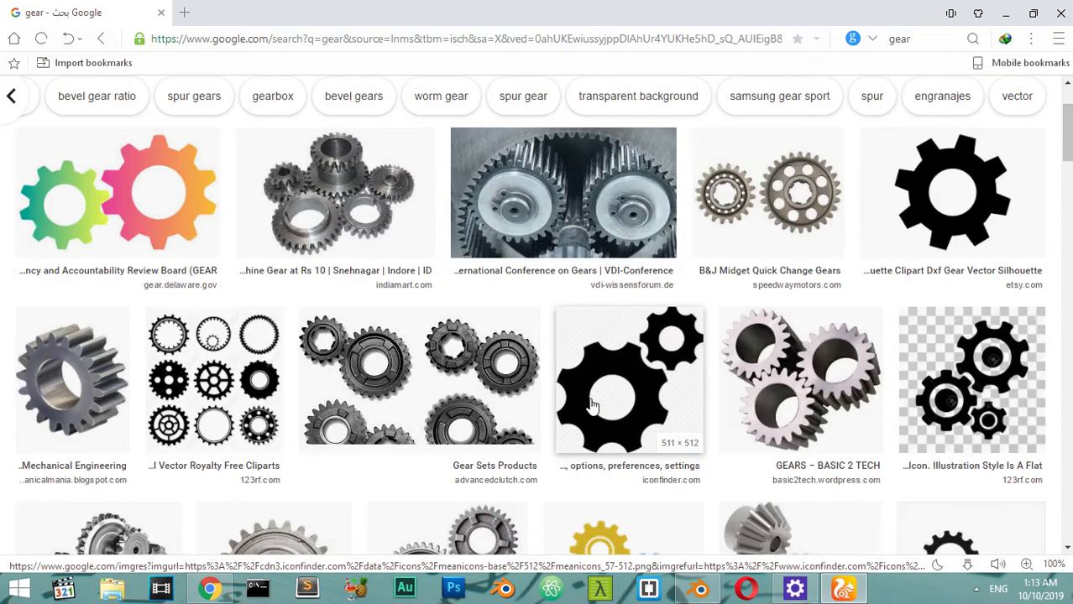
{"action": "left_click", "coordinate": [698, 589]}
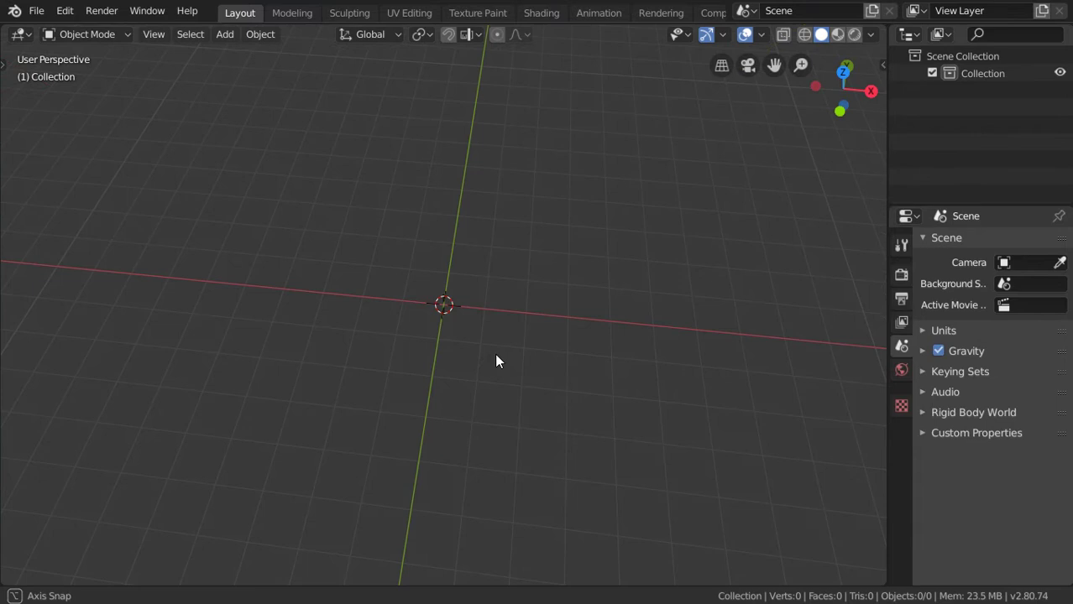
- Add a mesh circle with radius 0.05 and 24 vertices
{"action": "middle_click_drag", "start_coordinate": [495, 361], "coordinate": [410, 242]}
{"action": "key", "text": "shift+a"}
{"action": "mouse_move", "coordinate": [410, 242]}
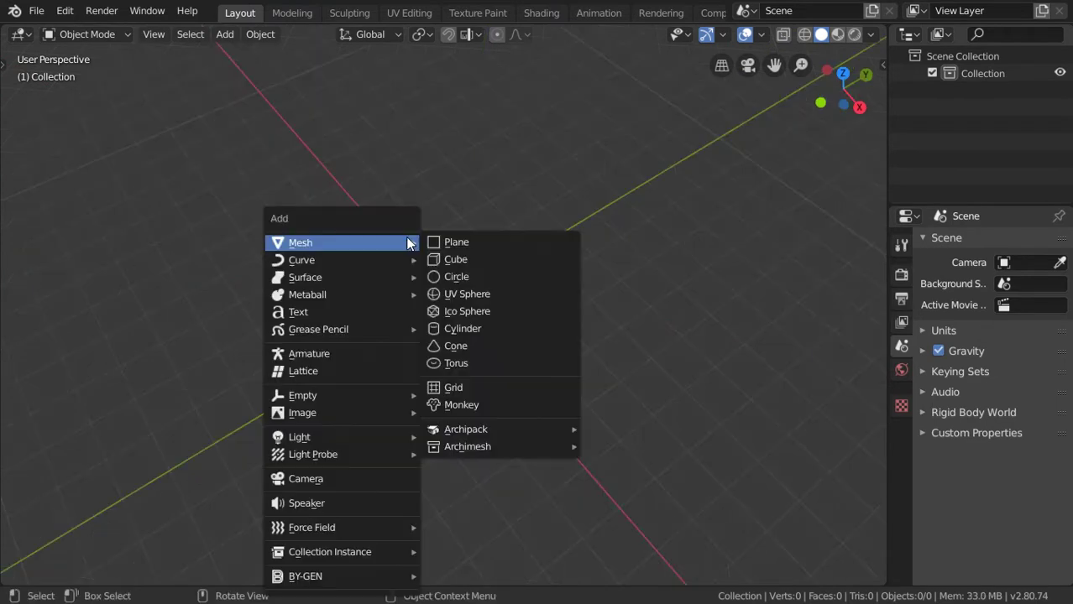
{"action": "left_click", "coordinate": [456, 277]}
{"action": "middle_click_drag", "start_coordinate": [470, 327], "coordinate": [482, 403]}
{"action": "left_click", "coordinate": [80, 574]}
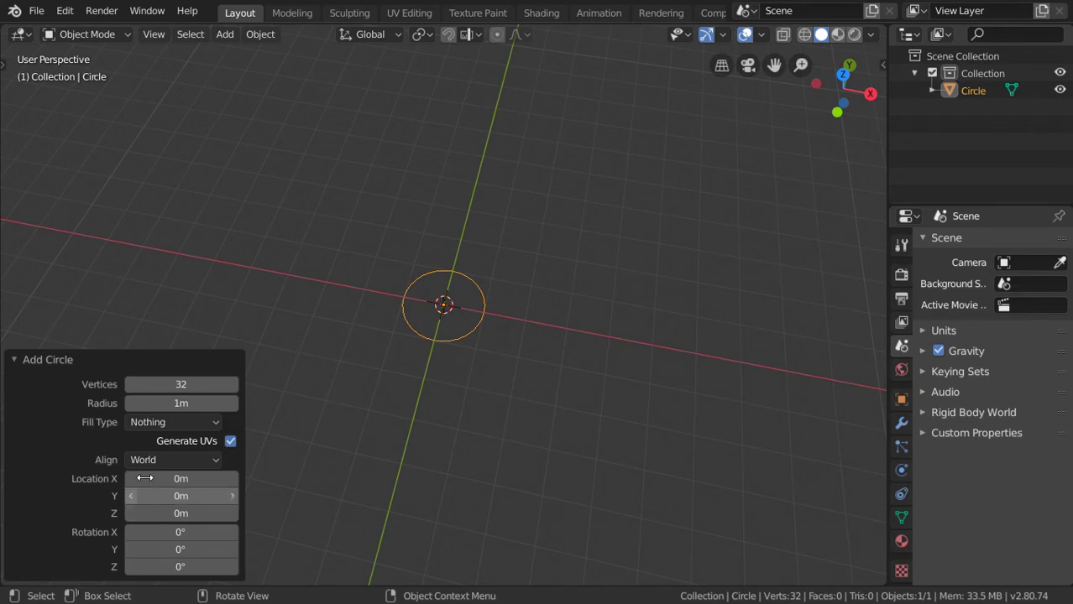
{"action": "left_click", "coordinate": [182, 404]}
{"action": "type", "text": "0.05"}
{"action": "key", "text": "Return"}
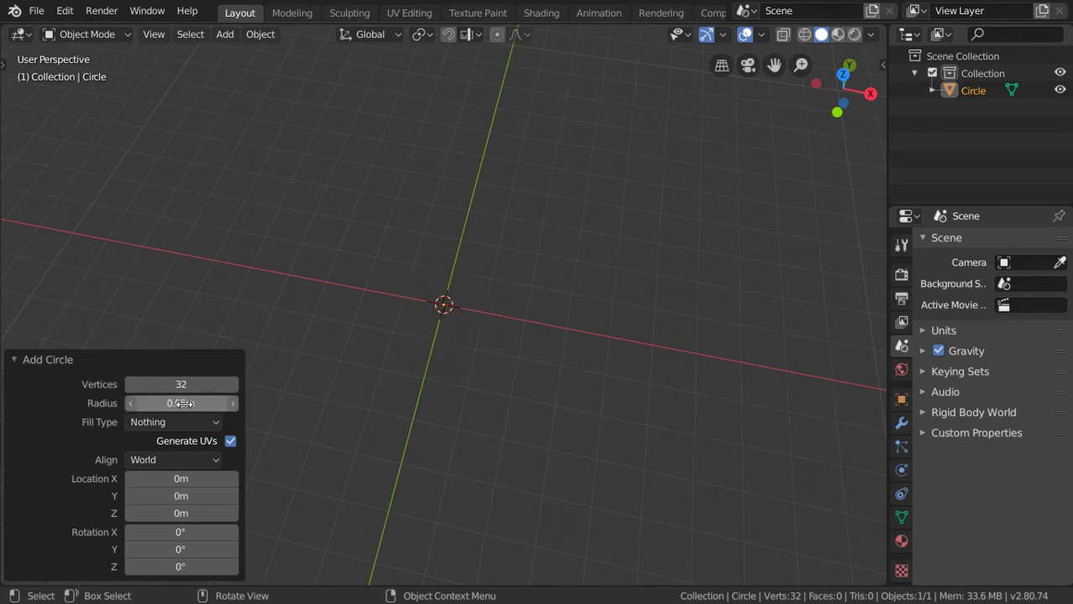
{"action": "left_click", "coordinate": [190, 387]}
{"action": "type", "text": "24"}
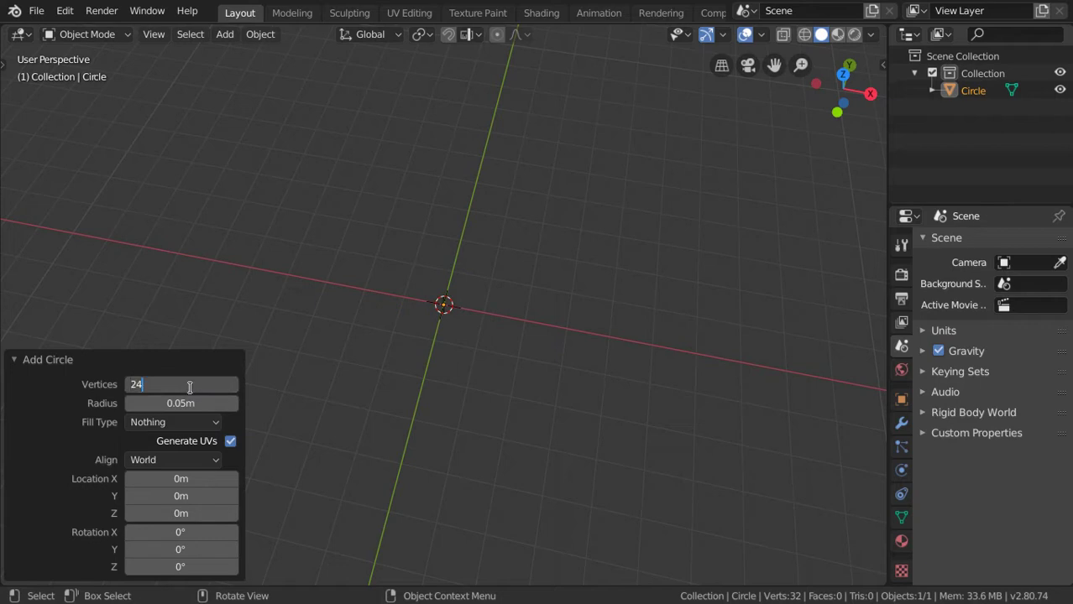
{"action": "key", "text": "Return"}
{"action": "left_click", "coordinate": [192, 361]}
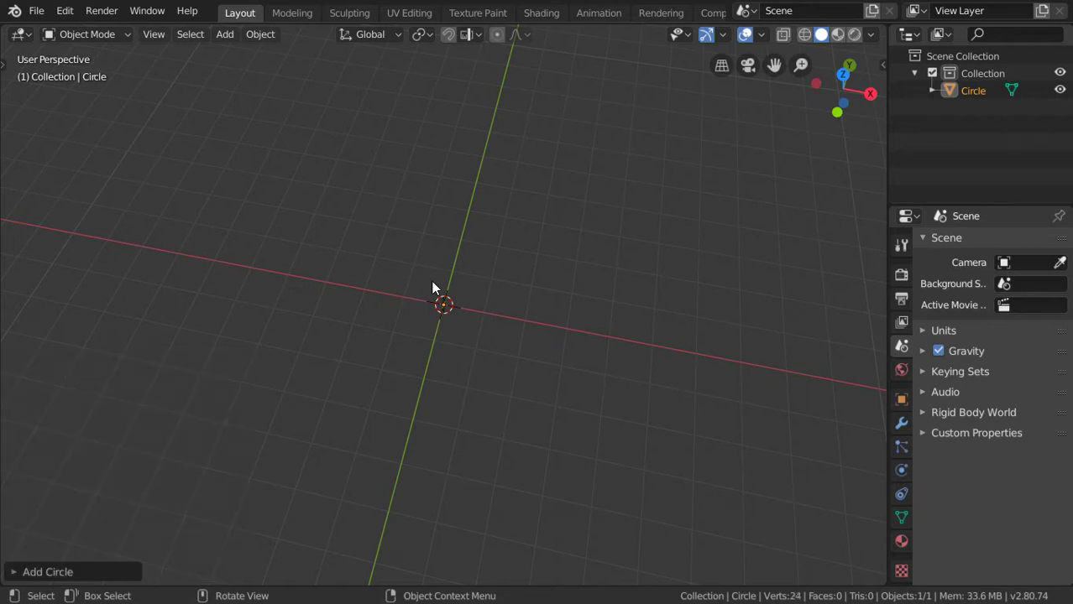
- Frame the small circle and switch to top view (Numpad 7)
{"action": "key", "text": "KP_Decimal"}
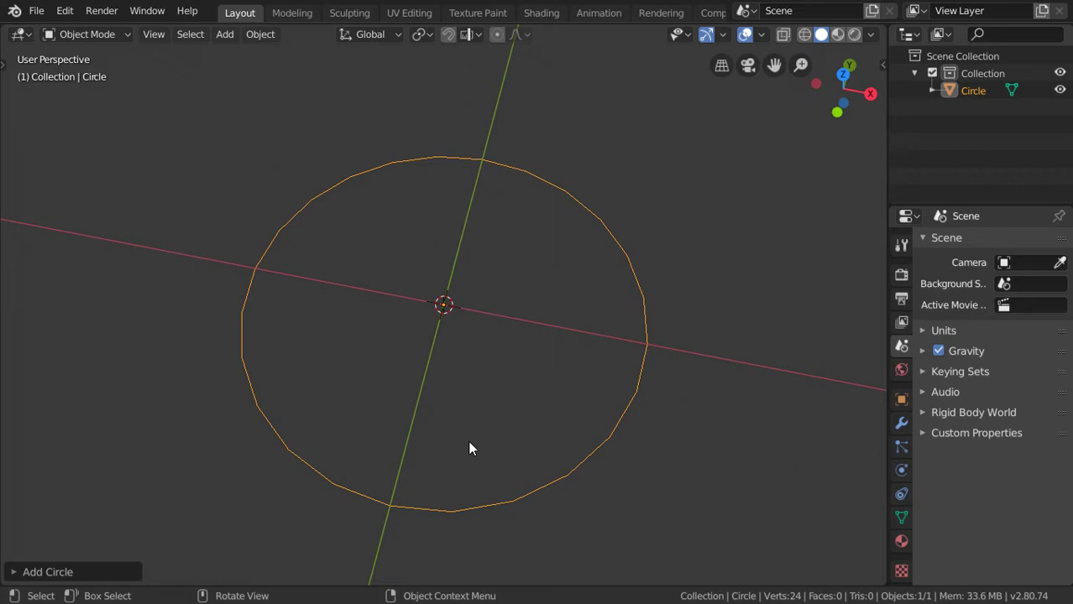
{"action": "key", "text": "n"}
{"action": "key", "text": "n"}
{"action": "mouse_move", "coordinate": [438, 298]}
{"action": "middle_mouse_down"}
{"action": "mouse_move", "coordinate": [400, 302]}
{"action": "mouse_move", "coordinate": [434, 304]}
{"action": "middle_mouse_up"}
{"action": "scroll", "coordinate": [434, 304], "scroll_direction": "up", "scroll_amount": 1}
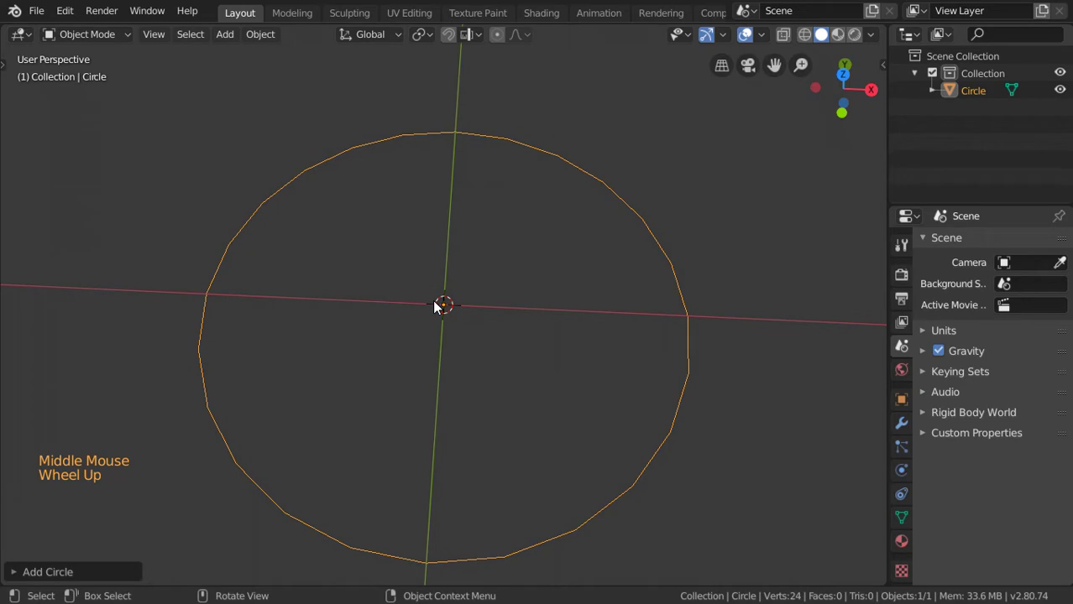
{"action": "key", "text": "KP_7"}
{"action": "scroll", "coordinate": [444, 306], "scroll_direction": "down", "scroll_amount": 4}
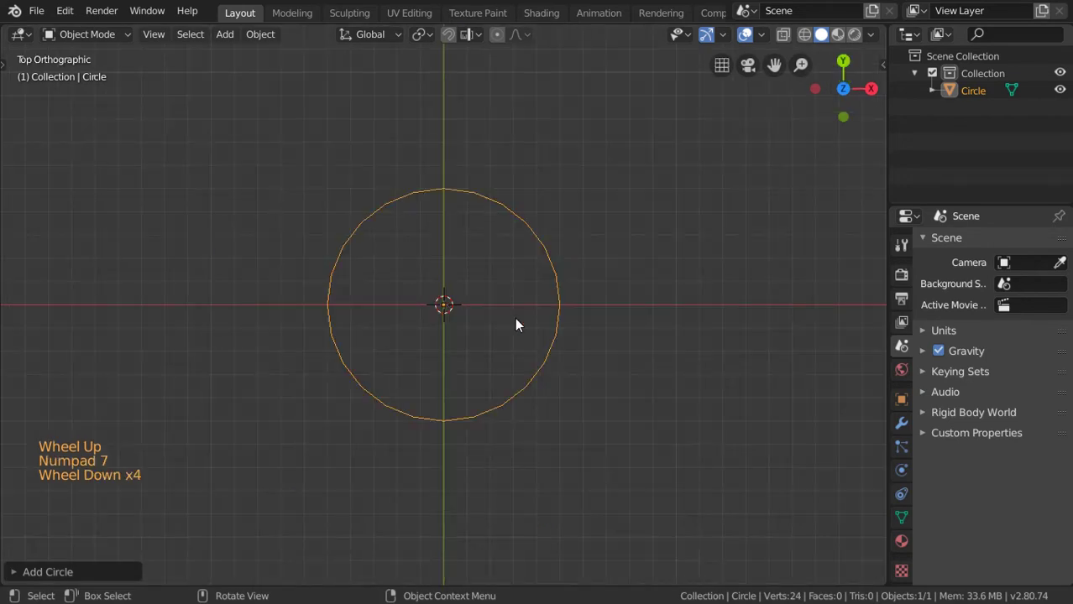
- In Edit Mode, extrude the circle's edges and scale them 1.2 into a flat ring
{"action": "key", "text": "Tab"}
{"action": "middle_click_drag", "start_coordinate": [515, 324], "coordinate": [463, 331], "text": "shift"}
{"action": "key", "text": "w"}
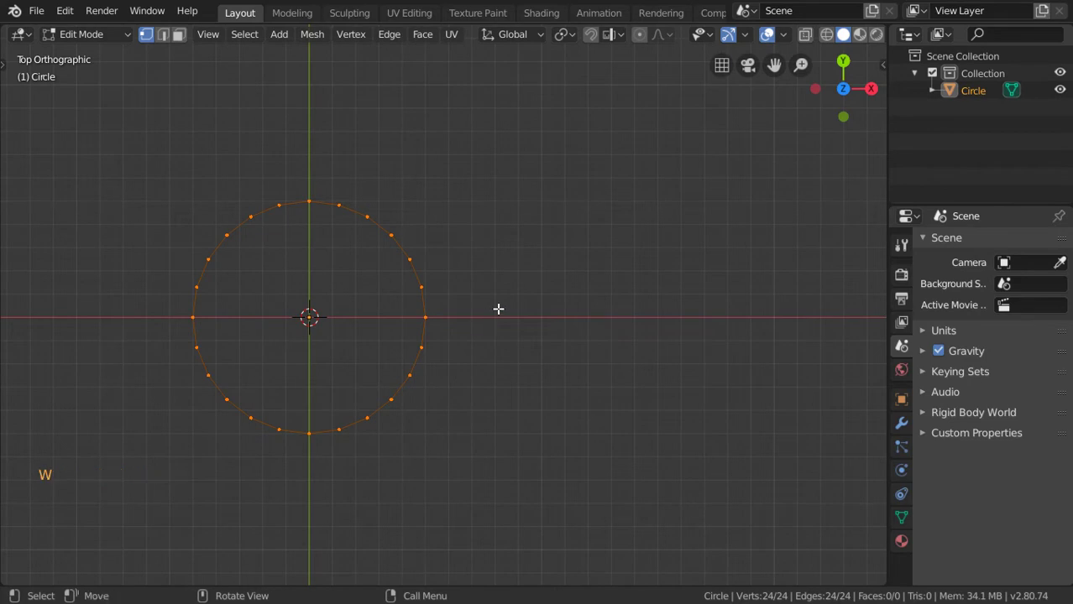
{"action": "key", "text": "Escape"}
{"action": "key", "text": "s"}
{"action": "key", "text": "e"}
{"action": "key", "text": "shift+z"}
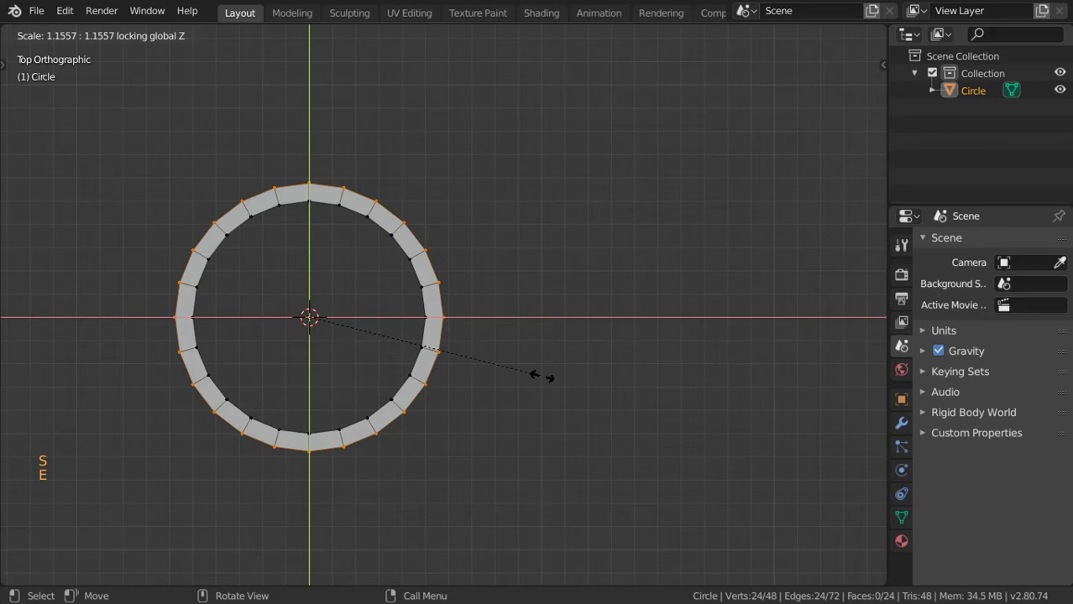
{"action": "key", "text": "2"}
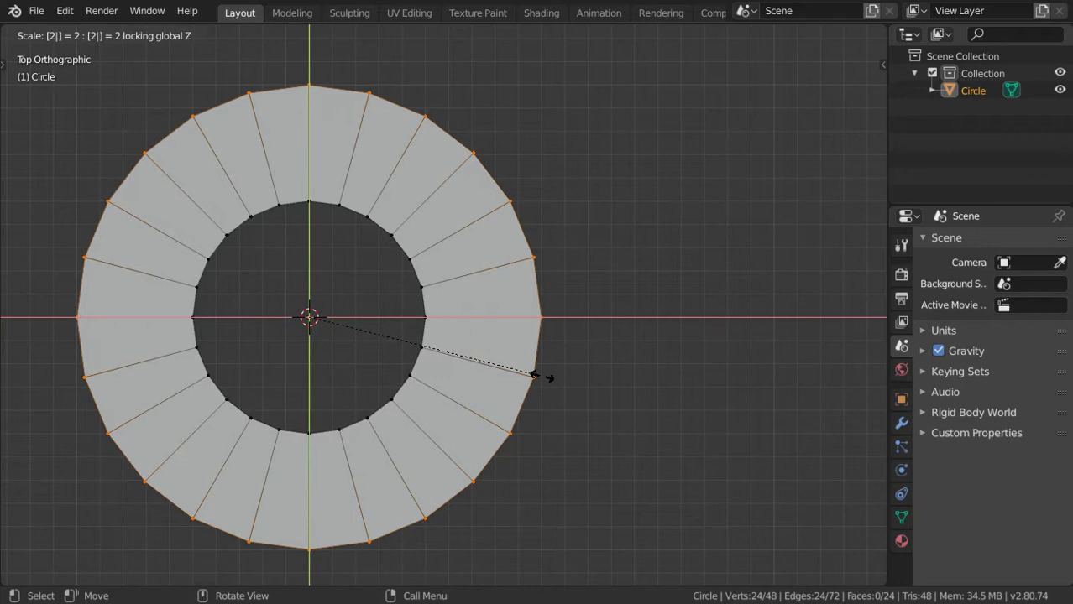
{"action": "type", "text": "s1.2"}
{"action": "left_click", "coordinate": [541, 377]}
- Select the whole ring and extrude it 0.016 m upward into a solid band
{"action": "scroll", "coordinate": [548, 372], "scroll_direction": "up", "scroll_amount": 2}
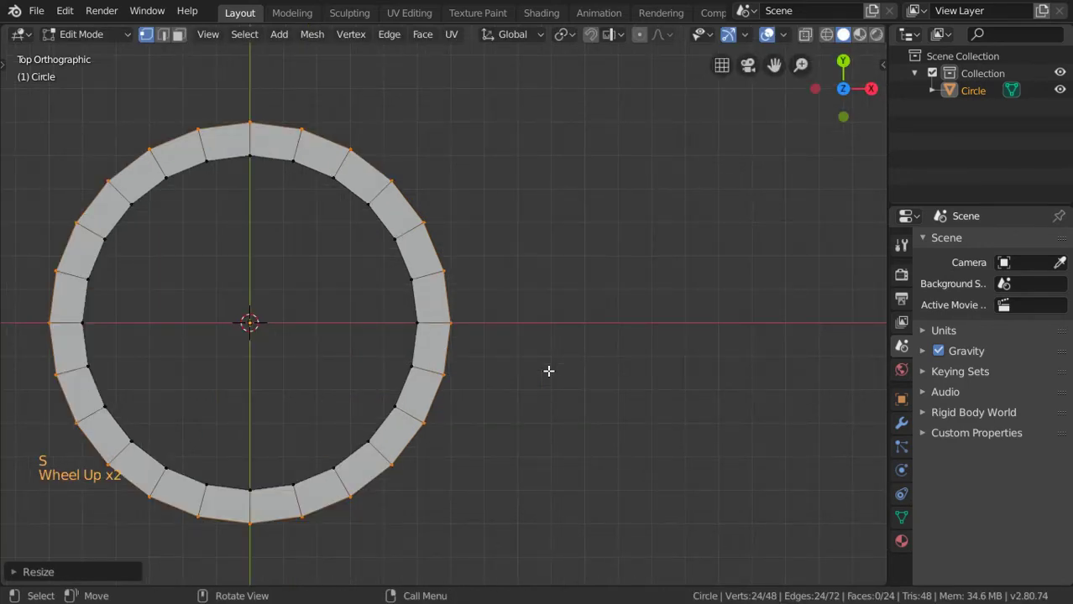
{"action": "scroll", "coordinate": [549, 371], "scroll_direction": "up", "scroll_amount": 1}
{"action": "middle_click_drag", "start_coordinate": [548, 371], "coordinate": [494, 411]}
{"action": "key", "text": "a"}
{"action": "key", "text": "a"}
{"action": "key", "text": "a"}
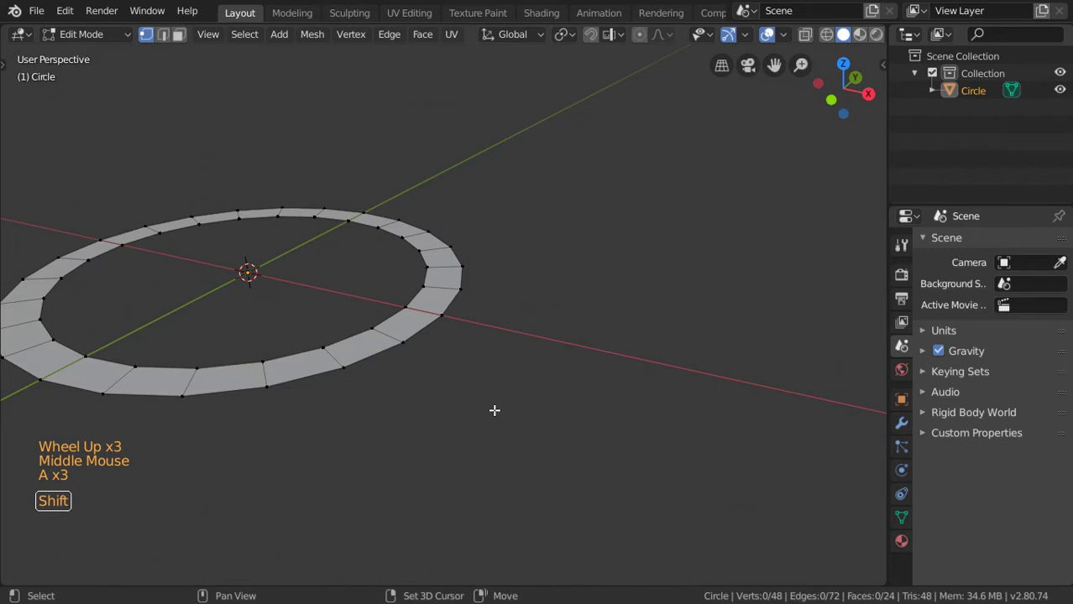
{"action": "middle_click_drag", "start_coordinate": [494, 410], "coordinate": [516, 411], "text": "shift"}
{"action": "key", "text": "a"}
{"action": "middle_click_drag", "start_coordinate": [516, 411], "coordinate": [551, 446], "text": "shift"}
{"action": "type", "text": "e"}
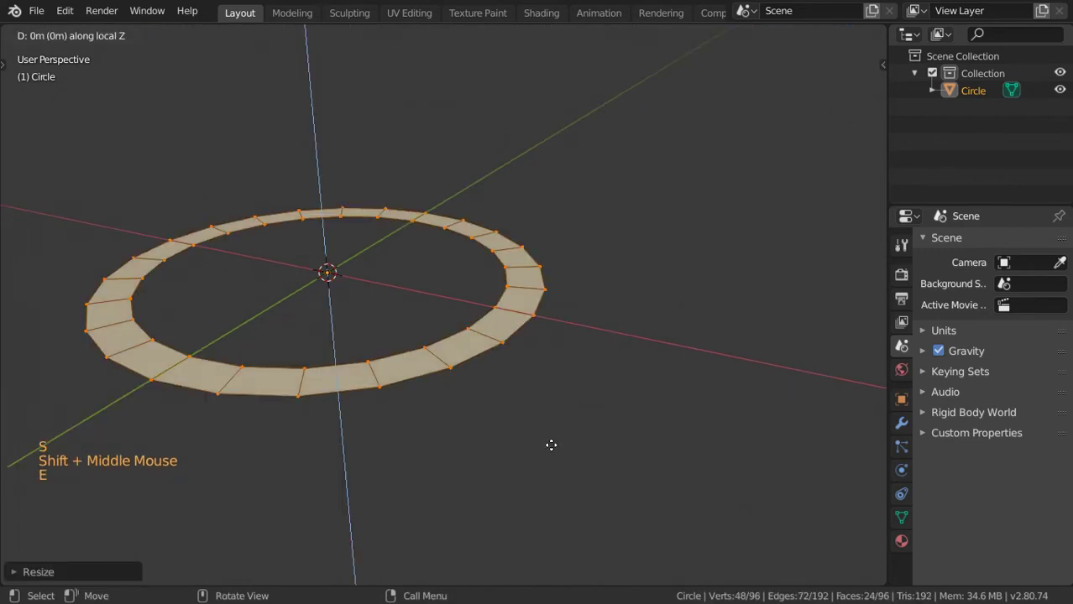
{"action": "type", "text": ".02"}
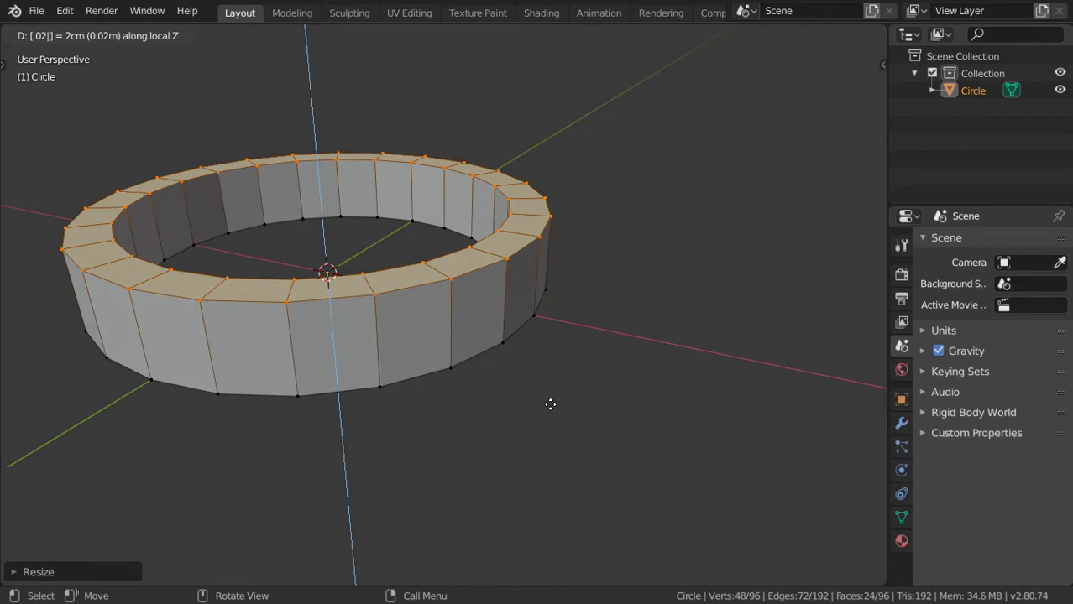
{"action": "key", "text": "BackSpace"}
{"action": "type", "text": "16"}
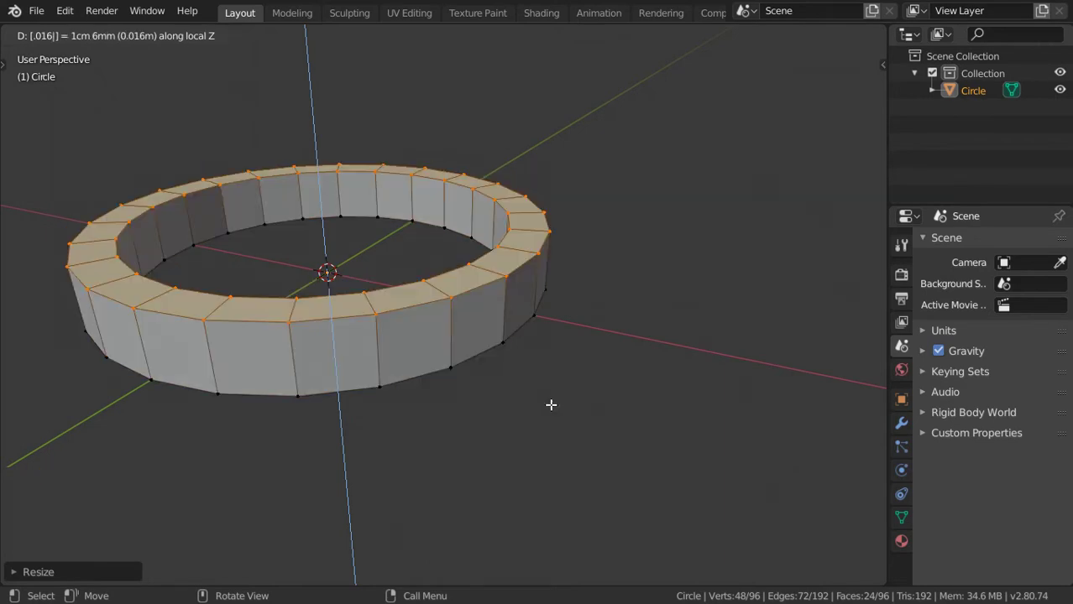
{"action": "key", "text": "Return"}
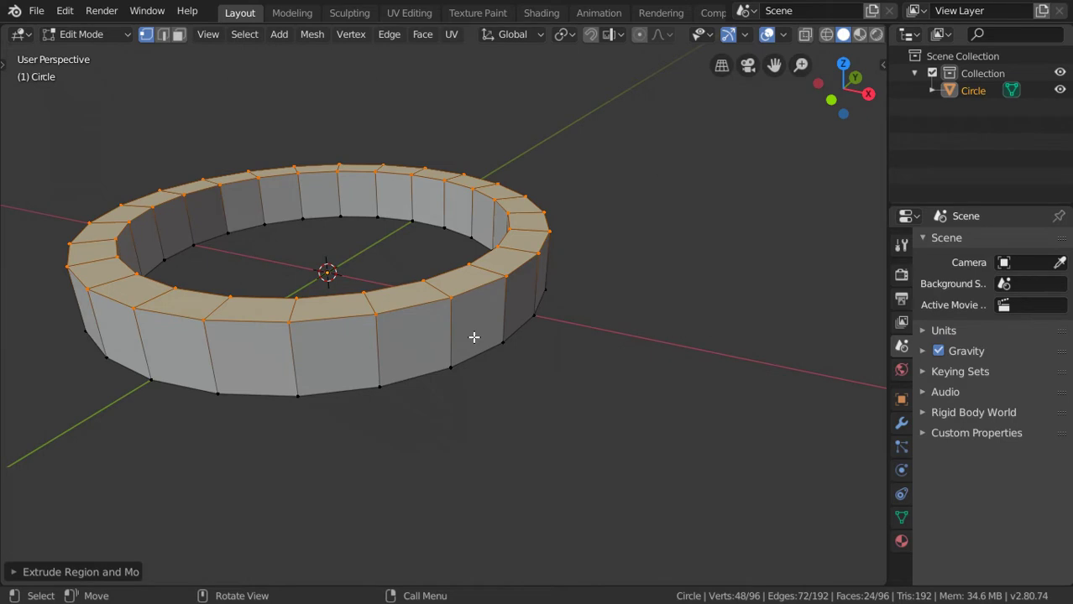
- Add two horizontal loop cuts around the band's outer wall and spread them apart along Z
{"action": "middle_click_drag", "start_coordinate": [474, 337], "coordinate": [470, 361]}
{"action": "left_click", "coordinate": [178, 34]}
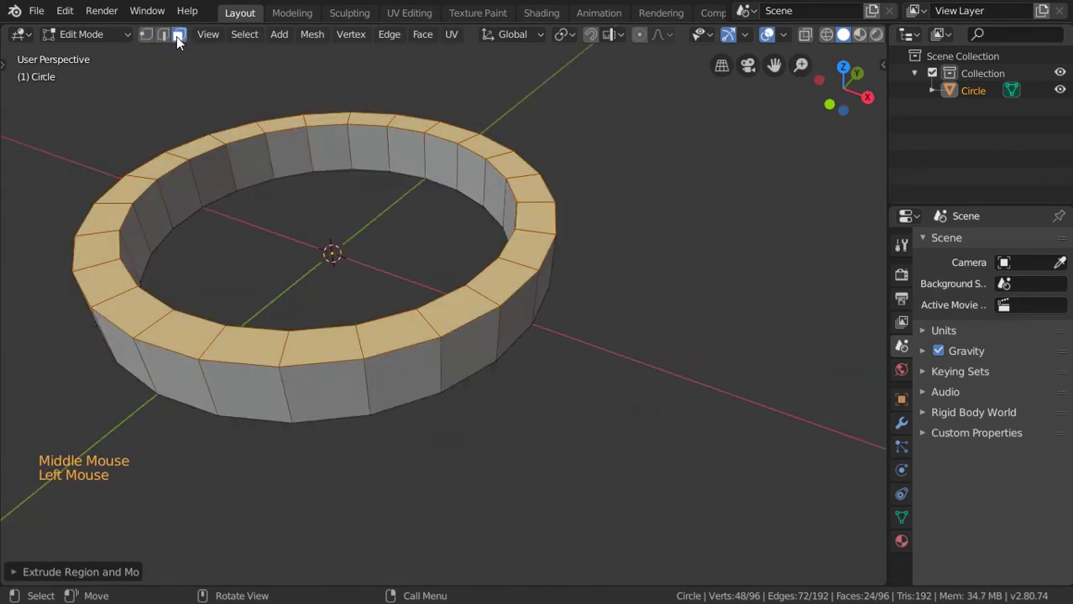
{"action": "left_click", "coordinate": [375, 402], "text": "alt"}
{"action": "middle_click_drag", "start_coordinate": [375, 401], "coordinate": [317, 317]}
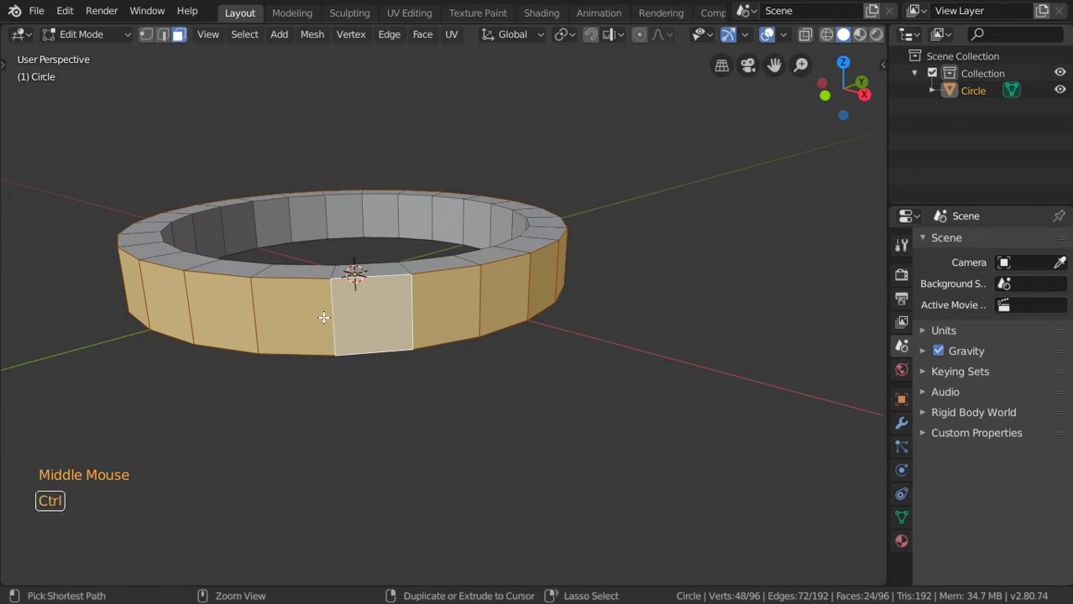
{"action": "key", "text": "ctrl+r"}
{"action": "scroll", "coordinate": [319, 318], "scroll_direction": "up", "scroll_amount": 1}
{"action": "left_click", "coordinate": [322, 317]}
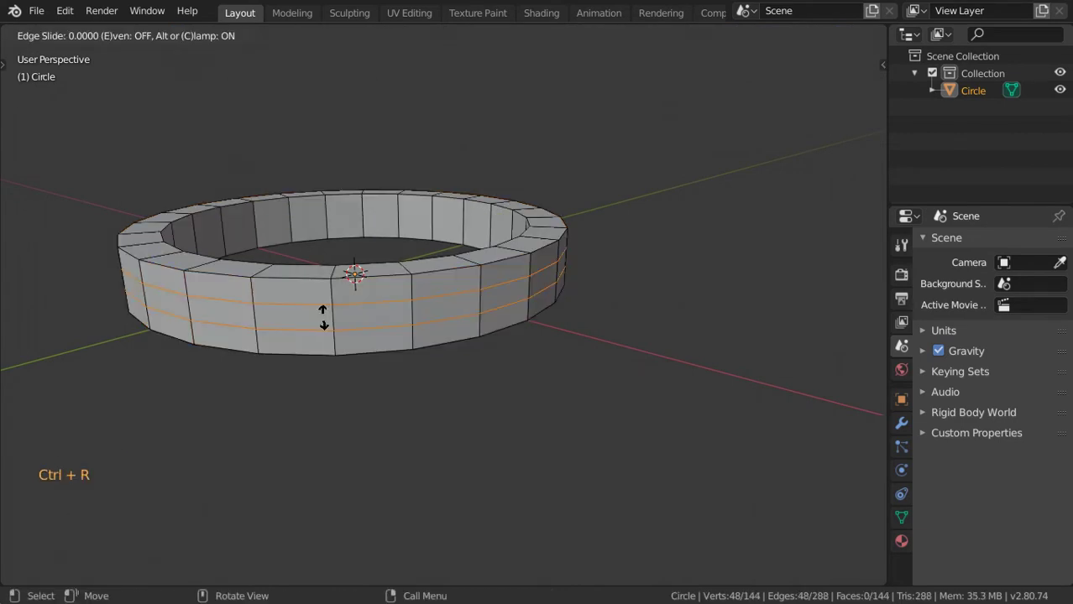
{"action": "right_click", "coordinate": [323, 318]}
{"action": "key", "text": "s"}
{"action": "key", "text": "z"}
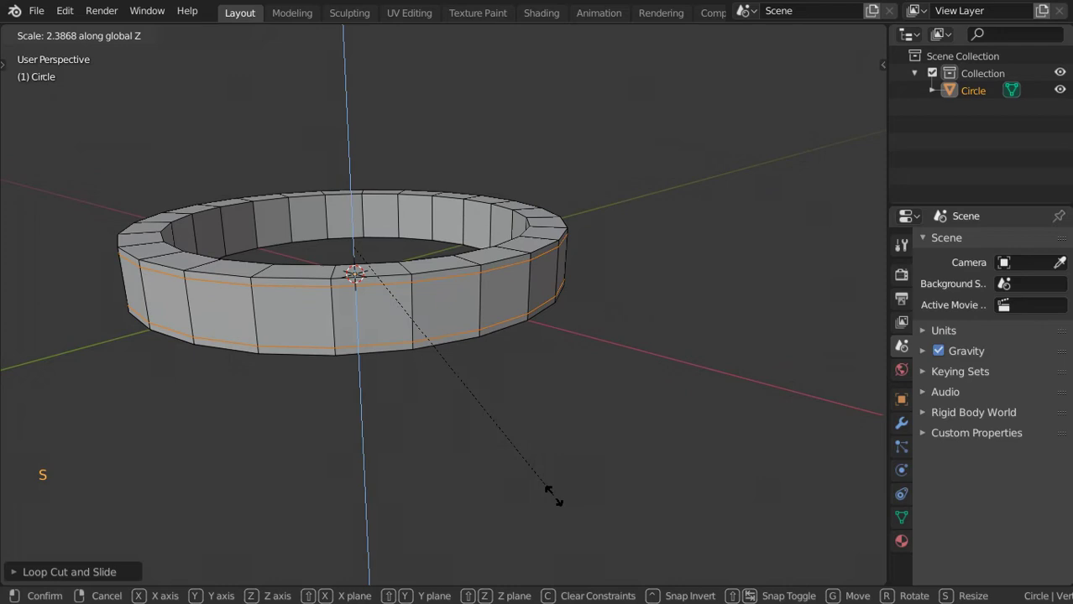
{"action": "left_click", "coordinate": [556, 496]}
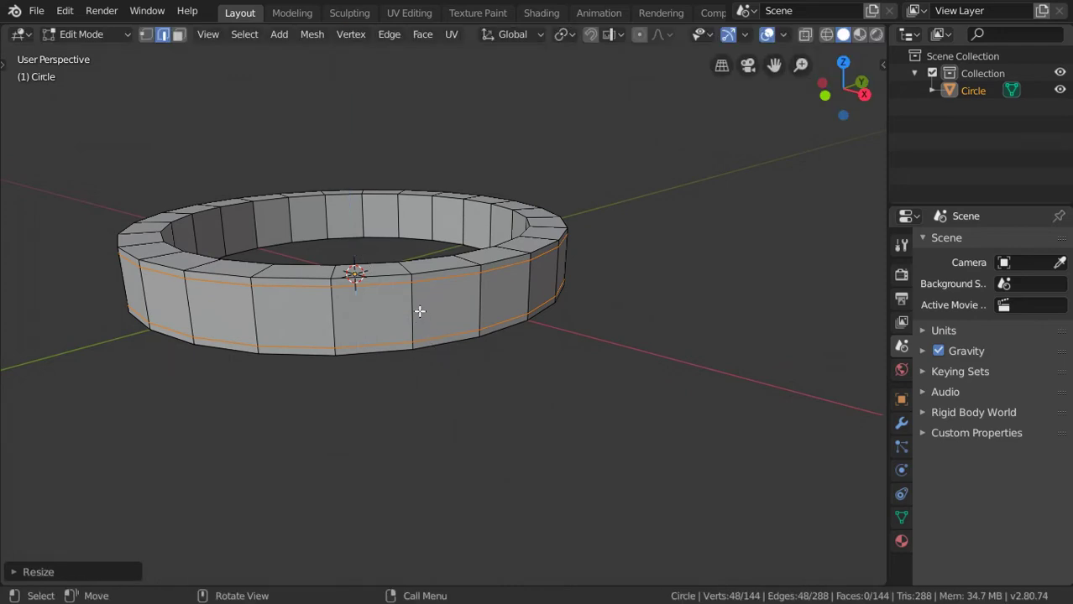
- Select the middle outer face loop, apply Checker Deselect, and view from top
{"action": "left_click", "coordinate": [178, 34]}
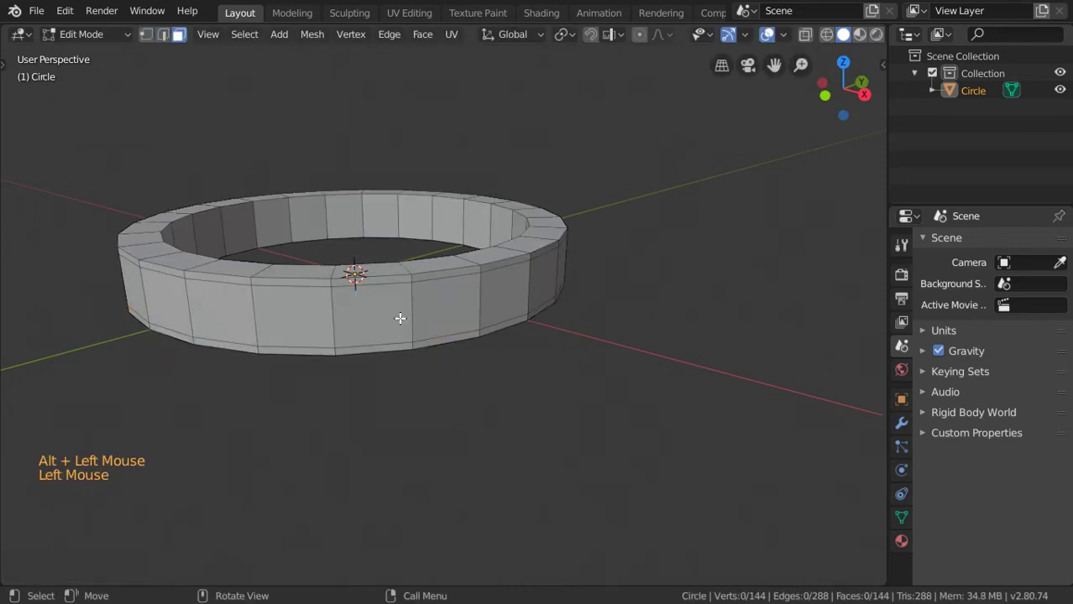
{"action": "left_click", "coordinate": [416, 312], "text": "alt"}
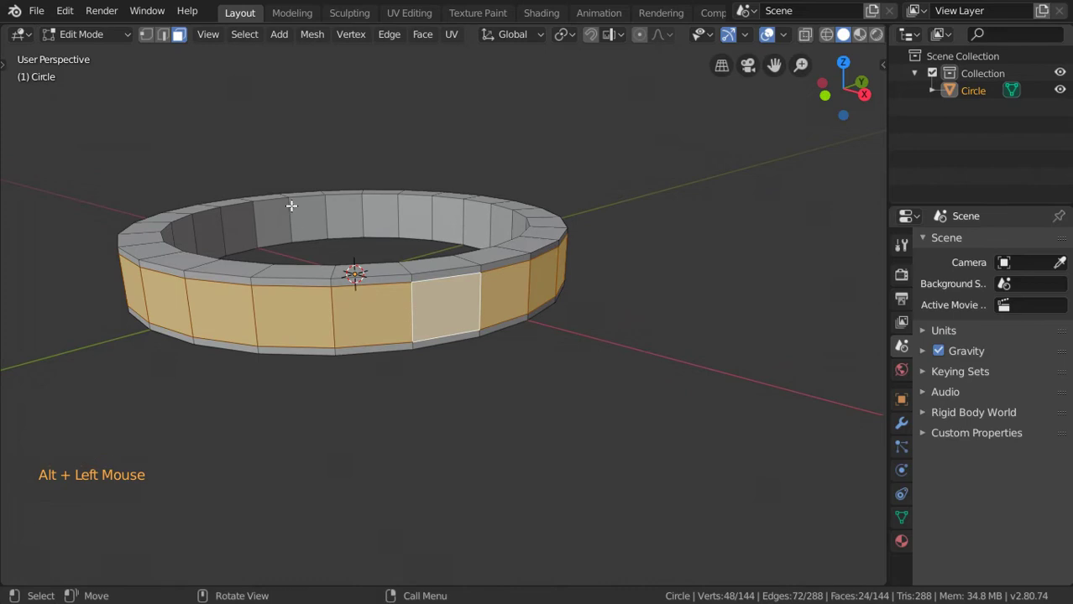
{"action": "left_click", "coordinate": [245, 34]}
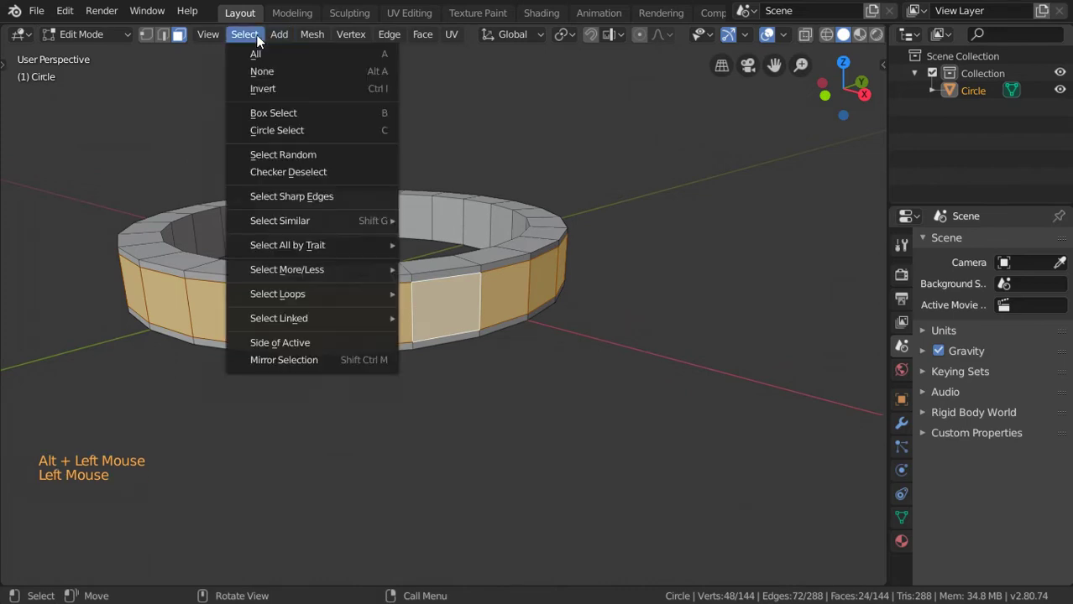
{"action": "left_click", "coordinate": [288, 172]}
{"action": "key", "text": "KP_7"}
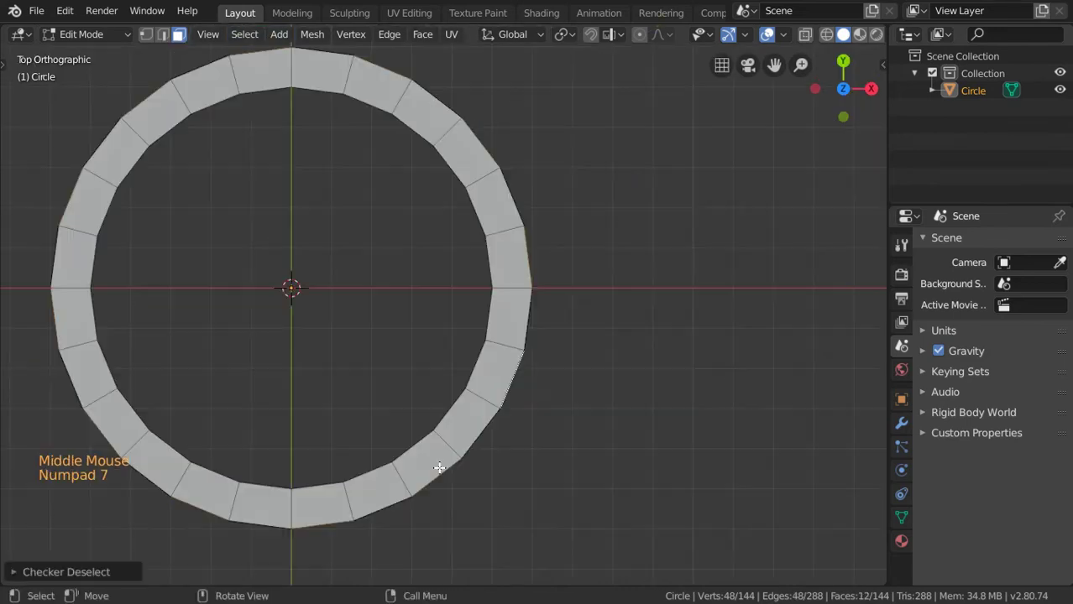
- Enlarge the ring horizontally while keeping its height unchanged (S, Shift+Z)
{"action": "scroll", "coordinate": [440, 467], "scroll_direction": "down", "scroll_amount": 3}
{"action": "scroll", "coordinate": [317, 291], "scroll_direction": "up", "scroll_amount": 2}
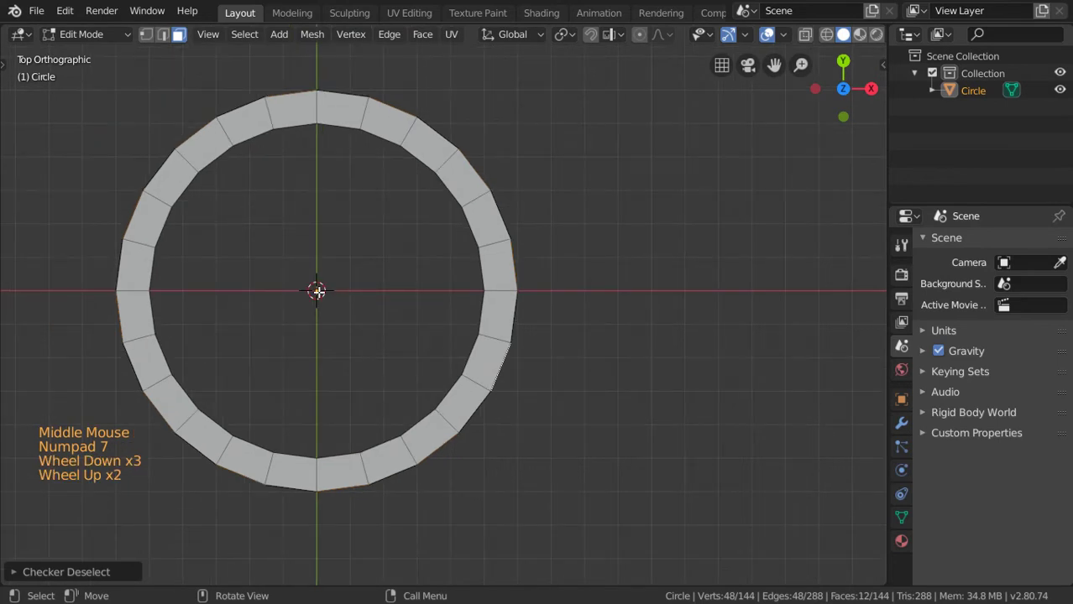
{"action": "left_click", "coordinate": [563, 33]}
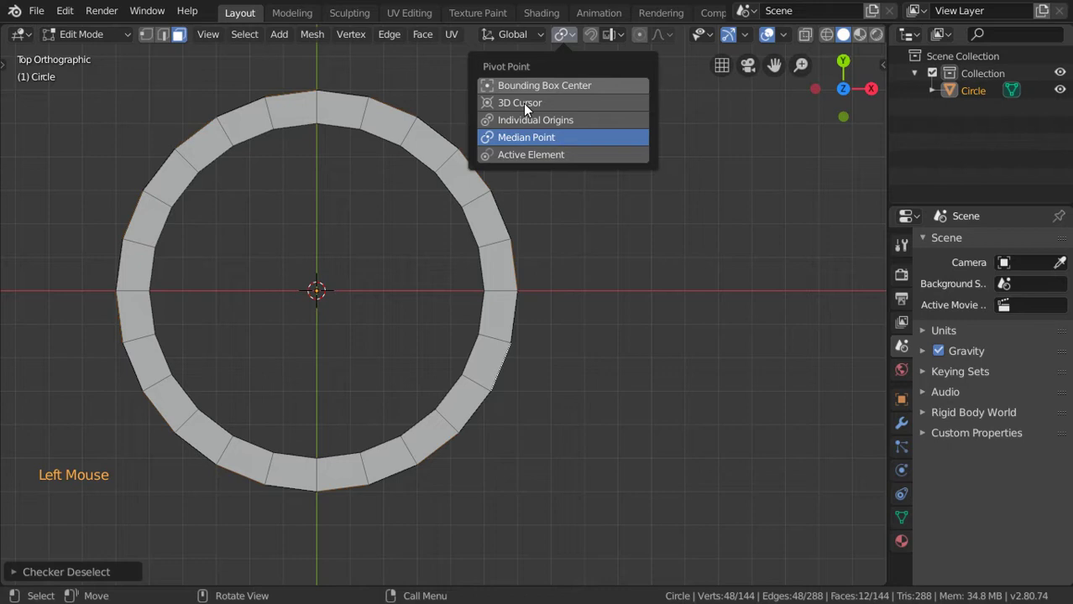
{"action": "key", "text": "s"}
{"action": "key", "text": "shift+z"}
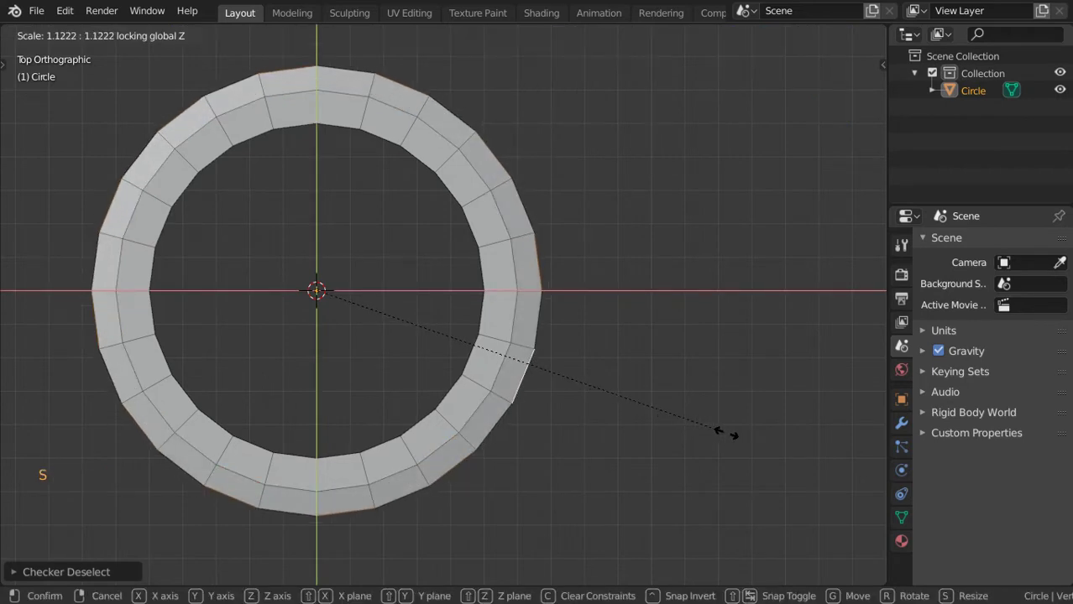
{"action": "left_click", "coordinate": [719, 433]}
- Extrude the alternating outer faces outward into twelve teeth
{"action": "middle_click_drag", "start_coordinate": [719, 434], "coordinate": [563, 342]}
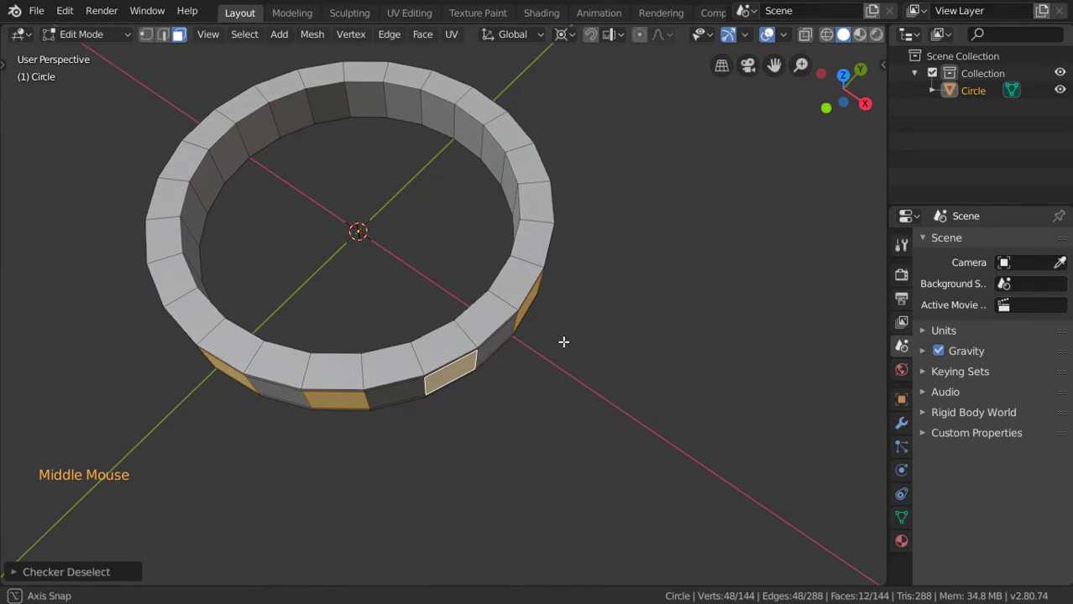
{"action": "middle_click_drag", "start_coordinate": [563, 342], "coordinate": [544, 377]}
{"action": "scroll", "coordinate": [544, 378], "scroll_direction": "up", "scroll_amount": 3}
{"action": "scroll", "coordinate": [544, 378], "scroll_direction": "down", "scroll_amount": 3}
{"action": "scroll", "coordinate": [544, 378], "scroll_direction": "up", "scroll_amount": 1}
{"action": "scroll", "coordinate": [544, 378], "scroll_direction": "down", "scroll_amount": 2}
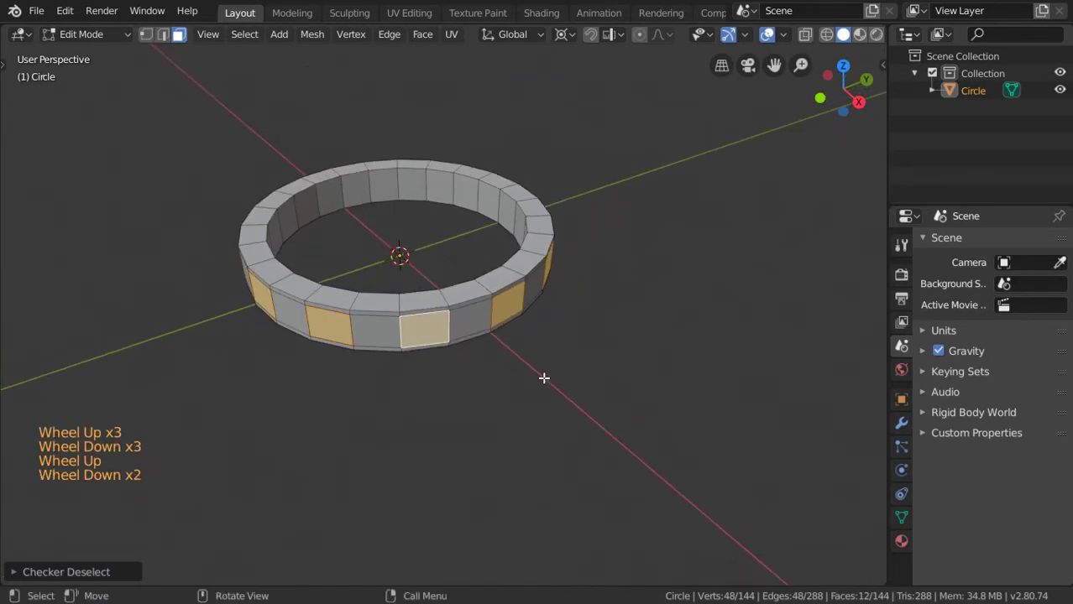
{"action": "key", "text": "e"}
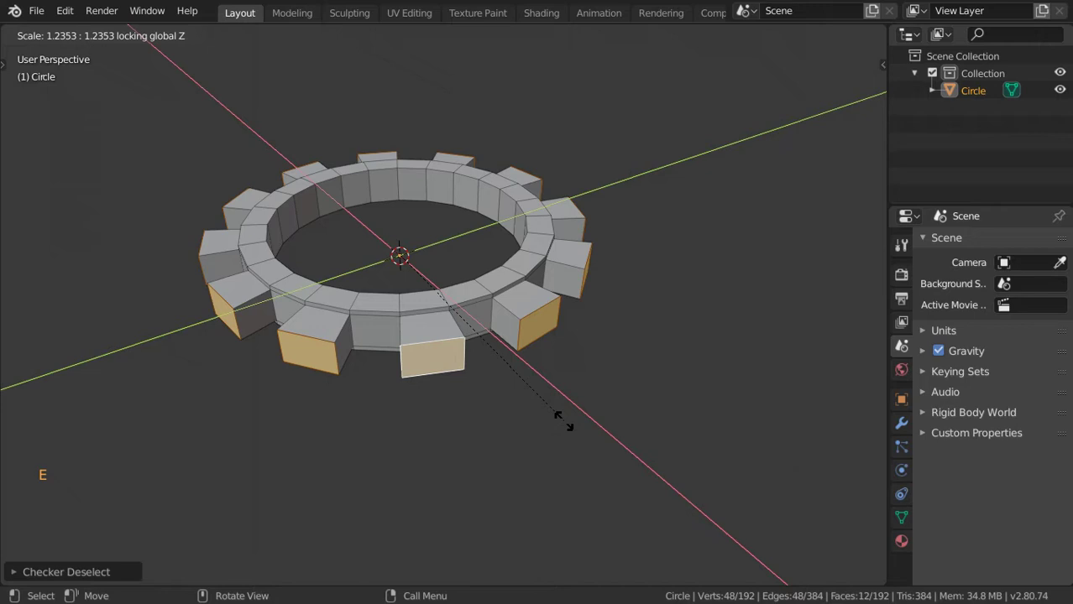
{"action": "left_click", "coordinate": [563, 425]}
- Set the pivot to Individual Origins and taper the tooth tips to 0.75 scale
{"action": "middle_click_drag", "start_coordinate": [563, 426], "coordinate": [487, 354]}
{"action": "scroll", "coordinate": [488, 354], "scroll_direction": "up", "scroll_amount": 2}
{"action": "left_click", "coordinate": [567, 32]}
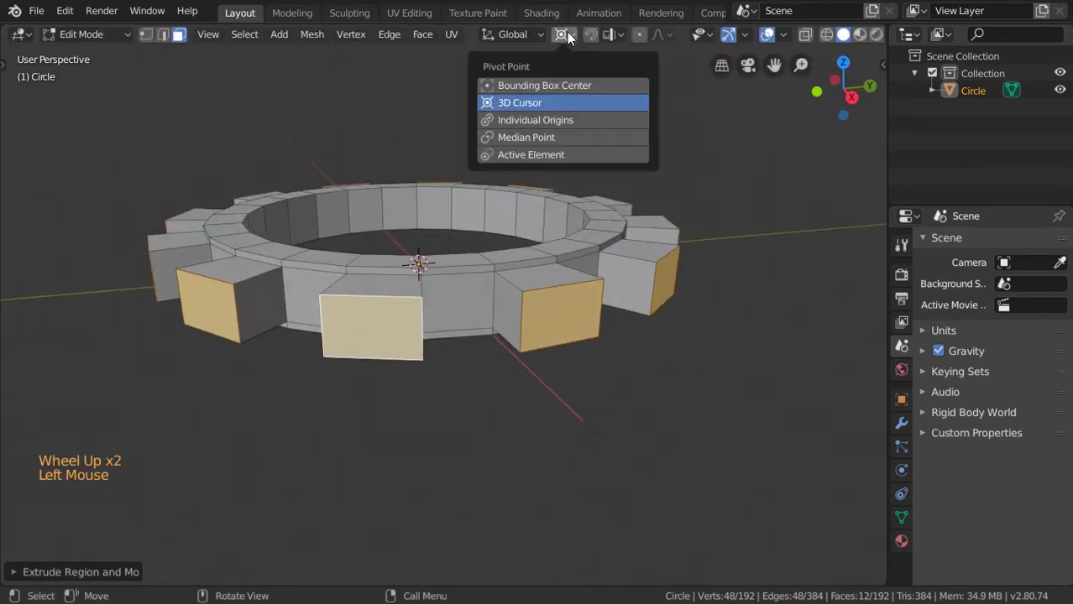
{"action": "left_click", "coordinate": [534, 125]}
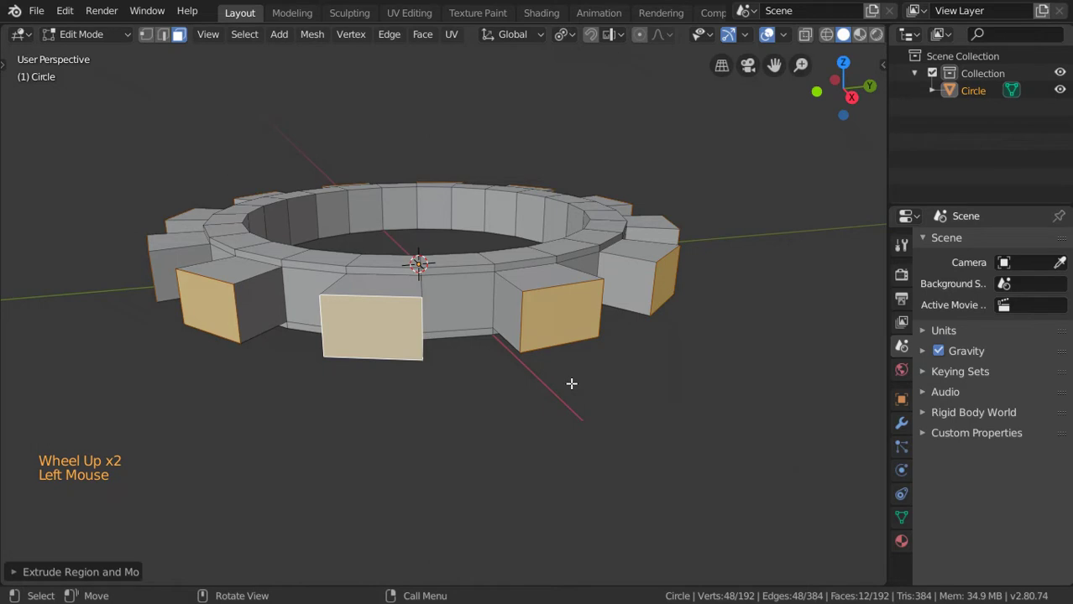
{"action": "key", "text": "s"}
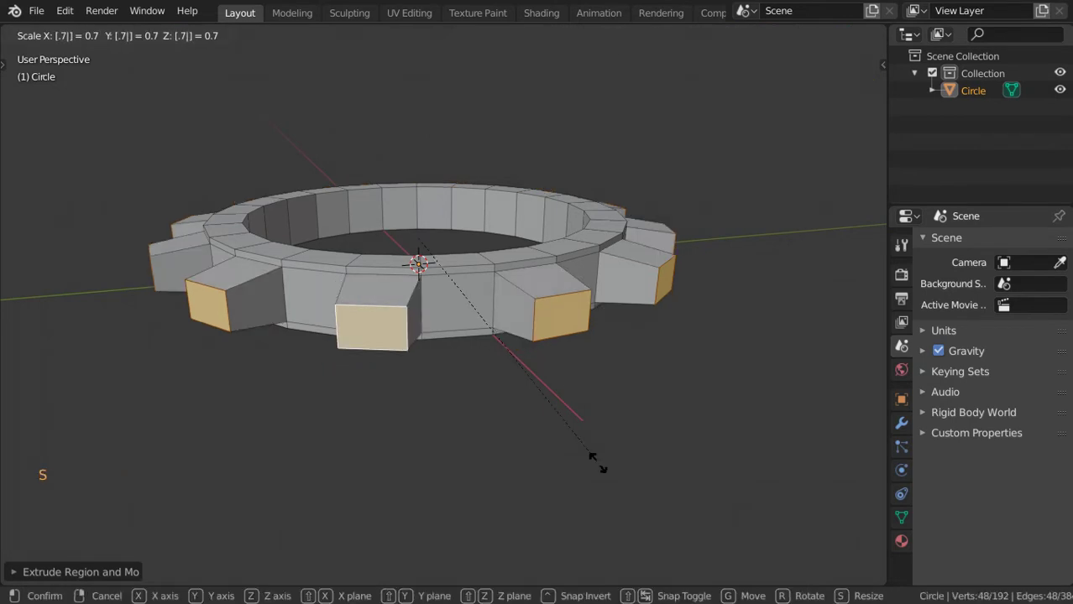
{"action": "key", "text": "shift+z"}
{"action": "type", "text": "5"}
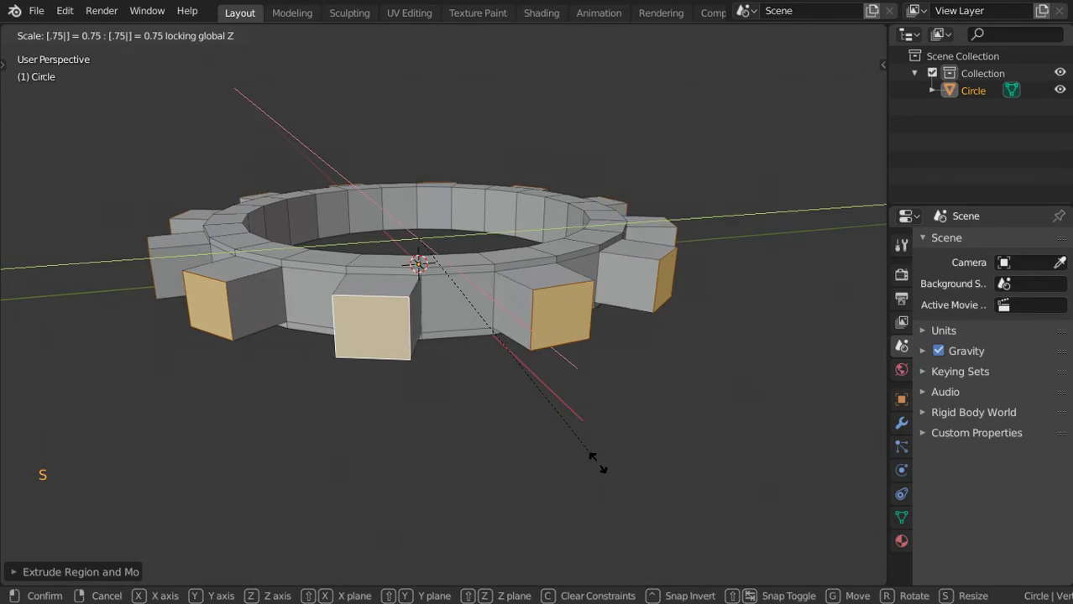
{"action": "key", "text": "Return"}
- Taper the tooth tips further to 0.9 scale and return to Object Mode
{"action": "key", "text": "s"}
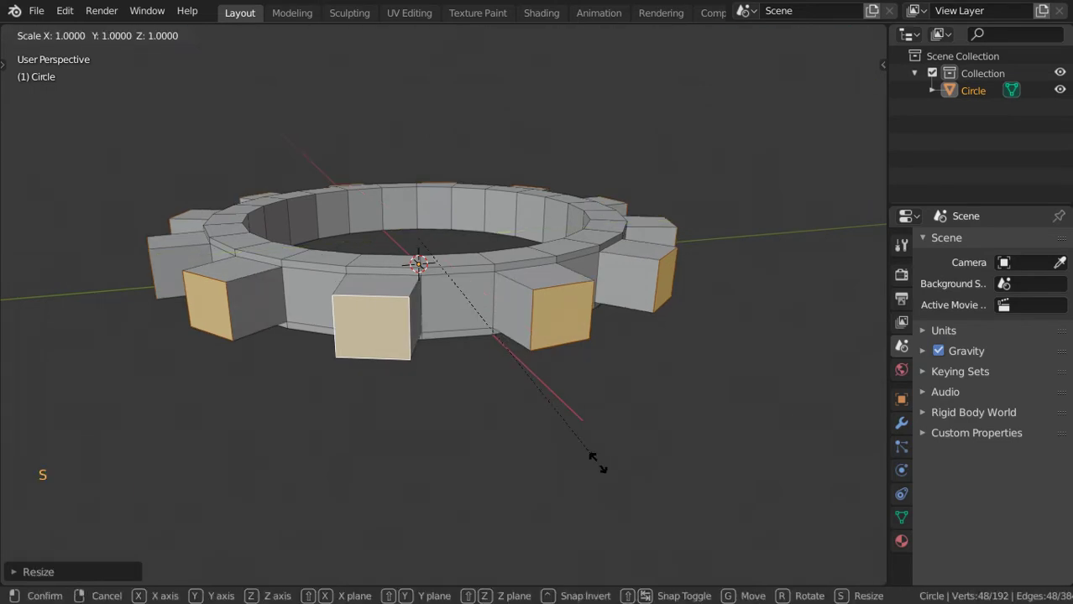
{"action": "key", "text": "shift+z"}
{"action": "type", "text": ".9"}
{"action": "key", "text": "Return"}
{"action": "middle_click_drag", "start_coordinate": [598, 462], "coordinate": [603, 277]}
{"action": "key", "text": "Tab"}
- In Edit Mode, Alt-select the gear's inner wall face loop and view from top
{"action": "key", "text": "KP_7"}
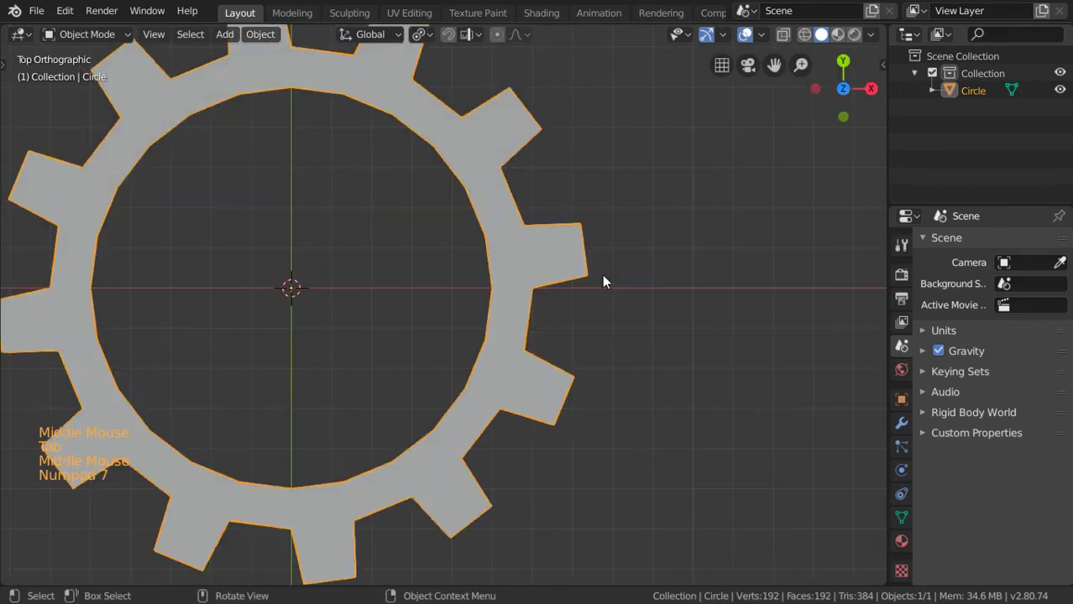
{"action": "scroll", "coordinate": [603, 282], "scroll_direction": "down", "scroll_amount": 4}
{"action": "scroll", "coordinate": [562, 359], "scroll_direction": "up", "scroll_amount": 1}
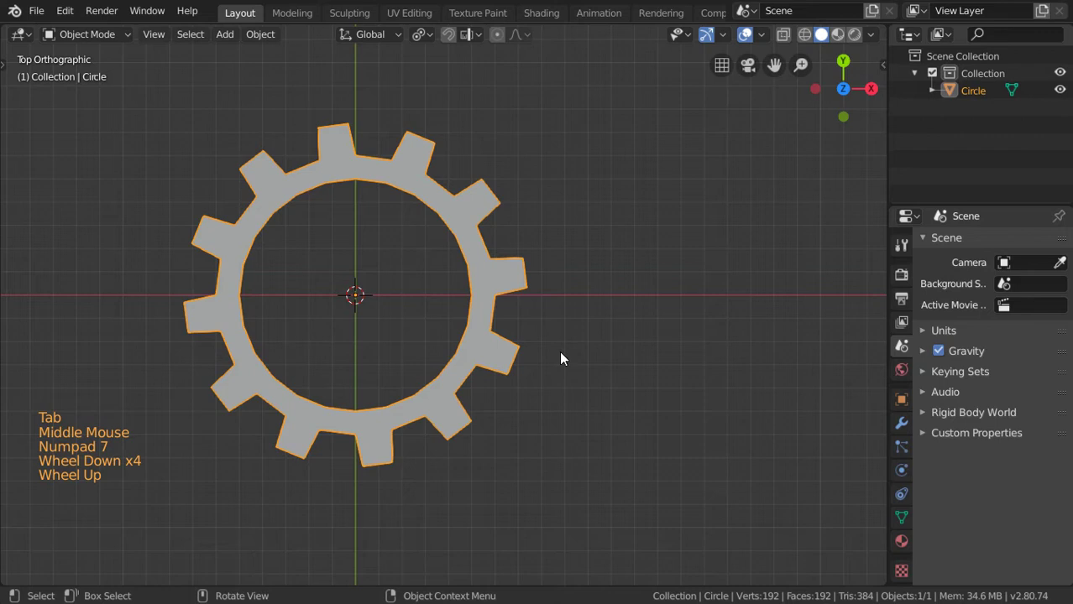
{"action": "key", "text": "Tab"}
{"action": "middle_click_drag", "start_coordinate": [561, 358], "coordinate": [419, 233]}
{"action": "scroll", "coordinate": [419, 233], "scroll_direction": "up", "scroll_amount": 2}
{"action": "left_click", "coordinate": [429, 235], "text": "alt"}
{"action": "middle_click_drag", "start_coordinate": [502, 298], "coordinate": [485, 318]}
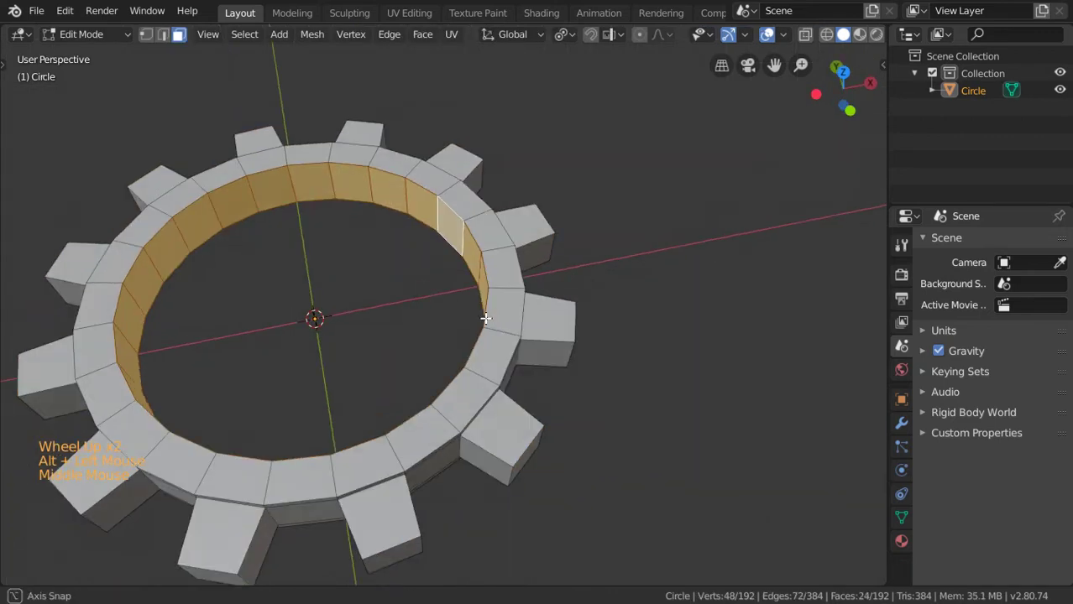
{"action": "key", "text": "KP_7"}
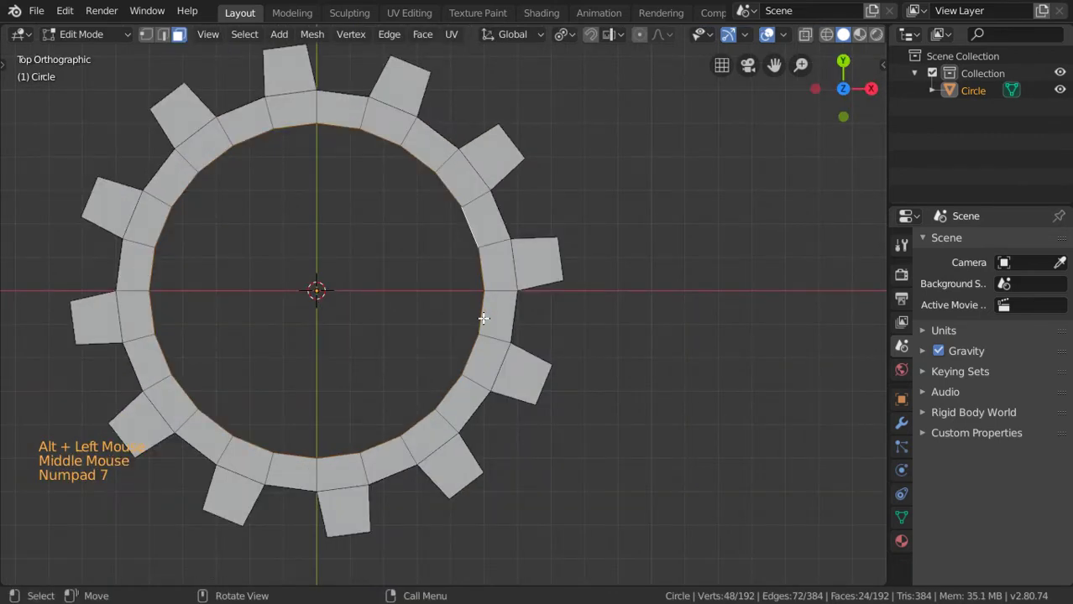
- Cancel the inner wall scale and return to Object Mode
{"action": "key", "text": "s"}
{"action": "right_click", "coordinate": [554, 362]}
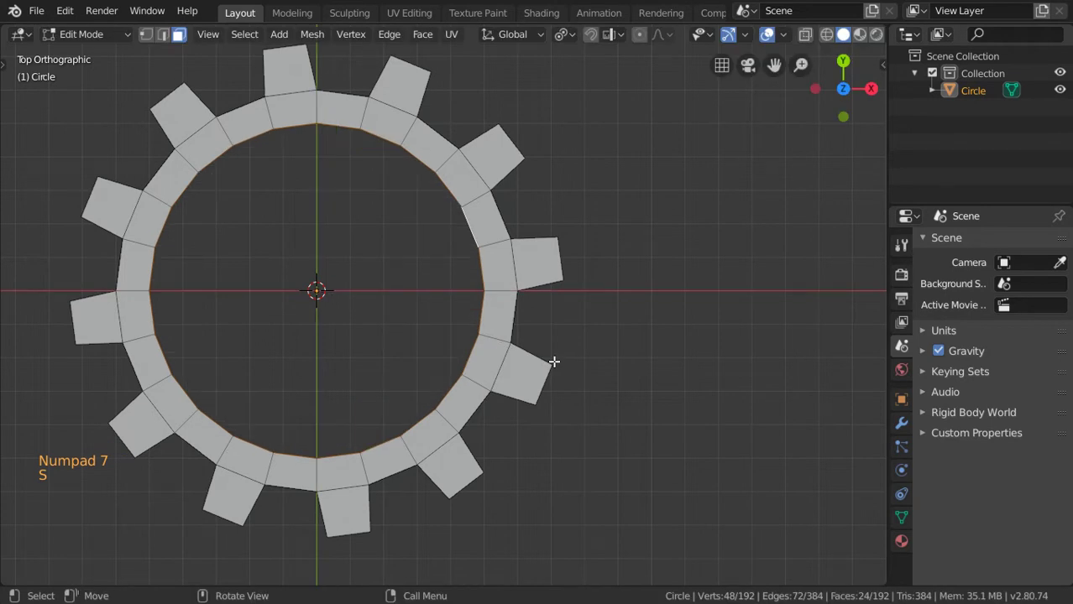
{"action": "scroll", "coordinate": [550, 365], "scroll_direction": "down", "scroll_amount": 5}
{"action": "key", "text": "Tab"}
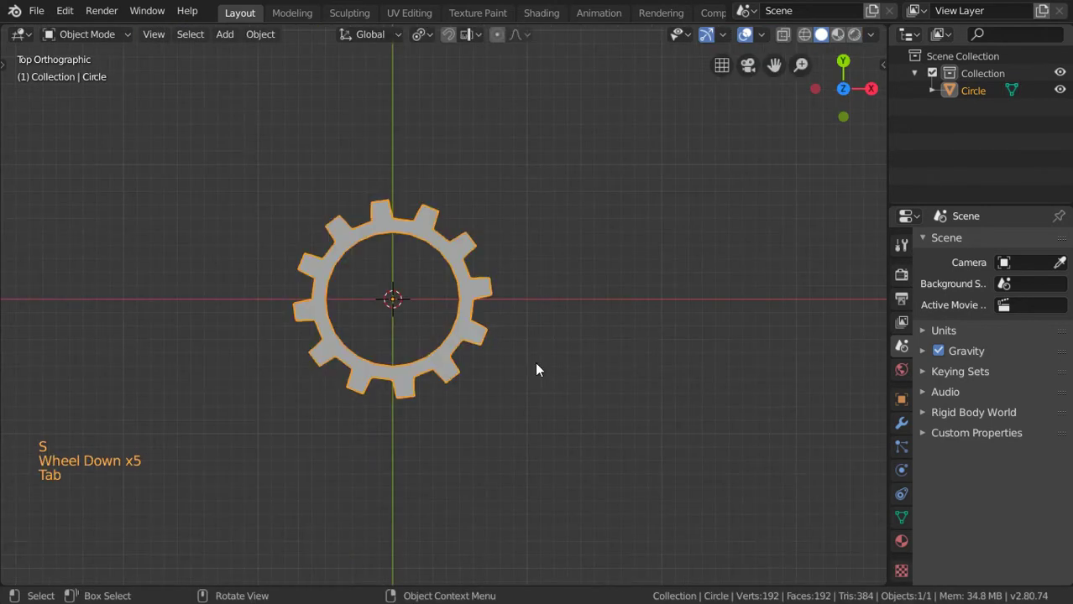
- Duplicate the gear along X to the right and start shrinking the copy's inner ring
{"action": "key", "text": "shift+d"}
{"action": "key", "text": "x"}
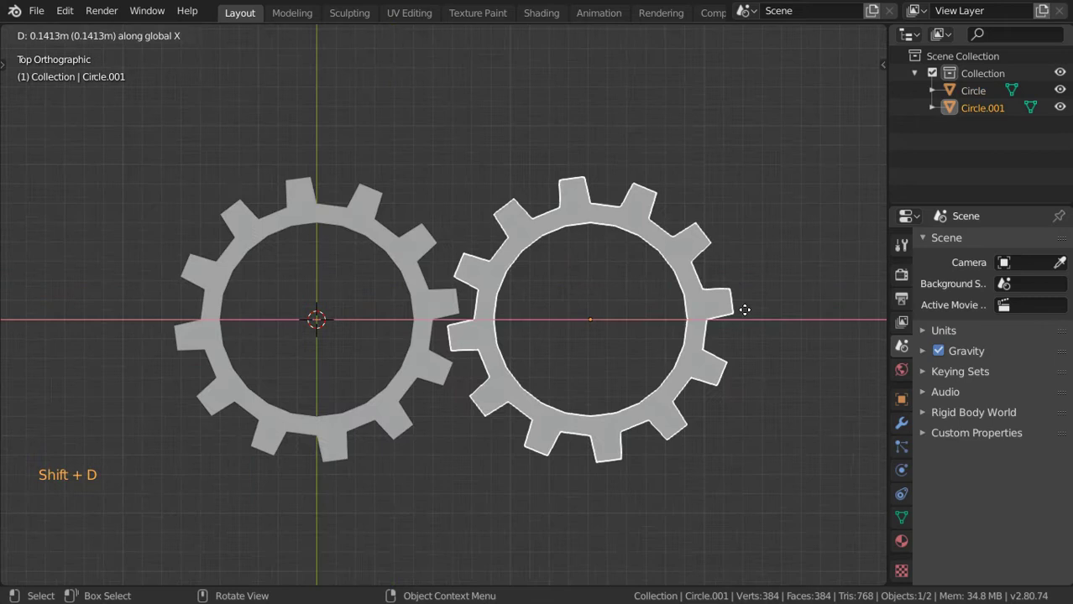
{"action": "left_click", "coordinate": [737, 317]}
{"action": "middle_click_drag", "start_coordinate": [719, 337], "coordinate": [542, 326], "text": "shift"}
{"action": "key", "text": "Tab"}
{"action": "key", "text": "s"}
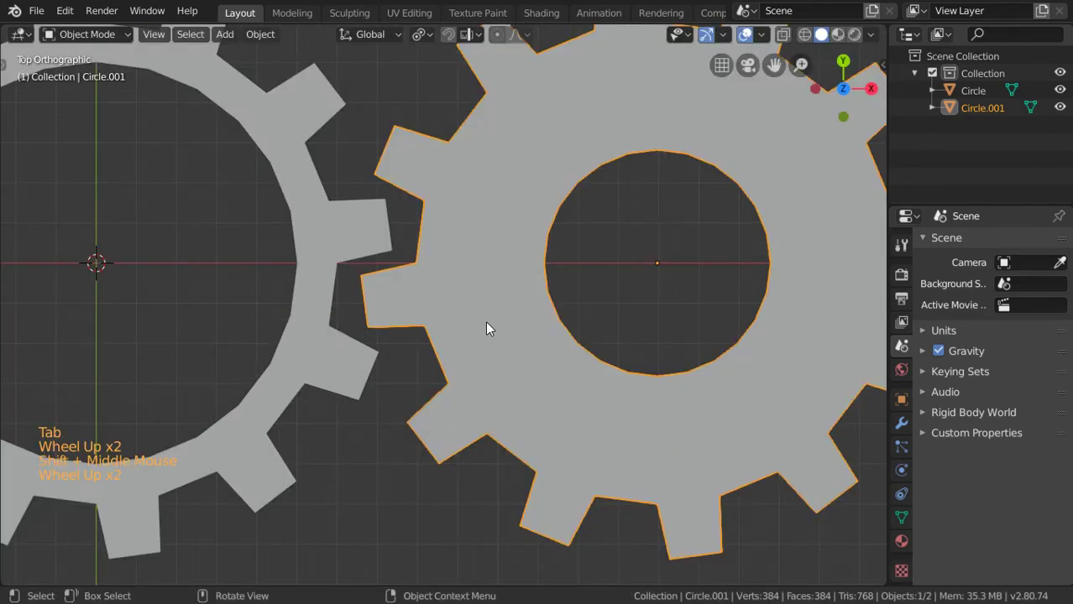
- Move the second gear slightly left along X in fine steps
{"action": "middle_click_drag", "start_coordinate": [486, 322], "coordinate": [484, 338], "text": "shift"}
{"action": "key", "text": "g"}
{"action": "key", "text": "x"}
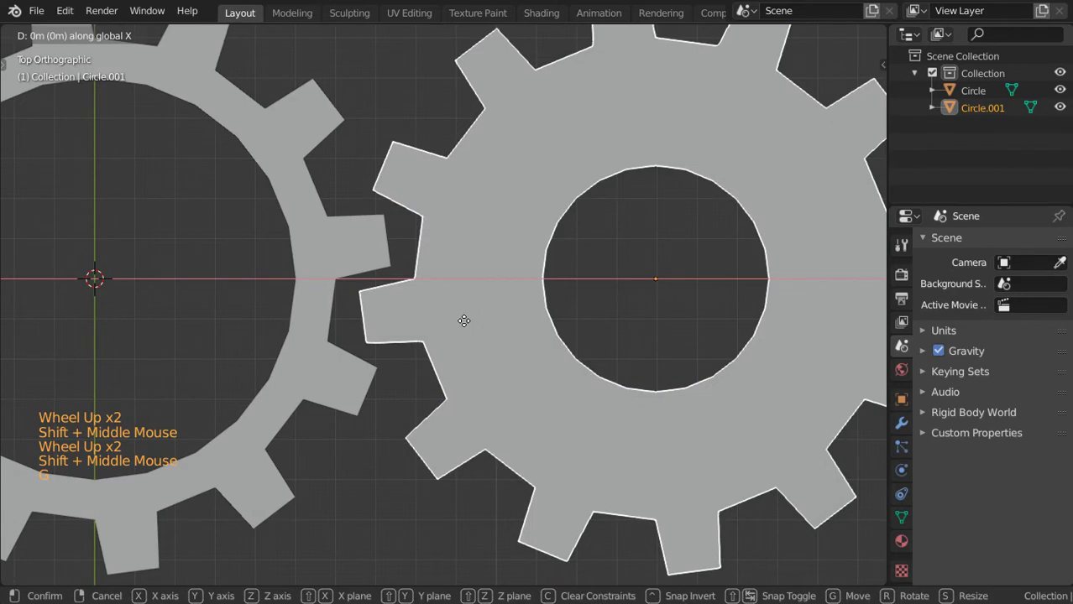
{"action": "key", "text": "shift"}
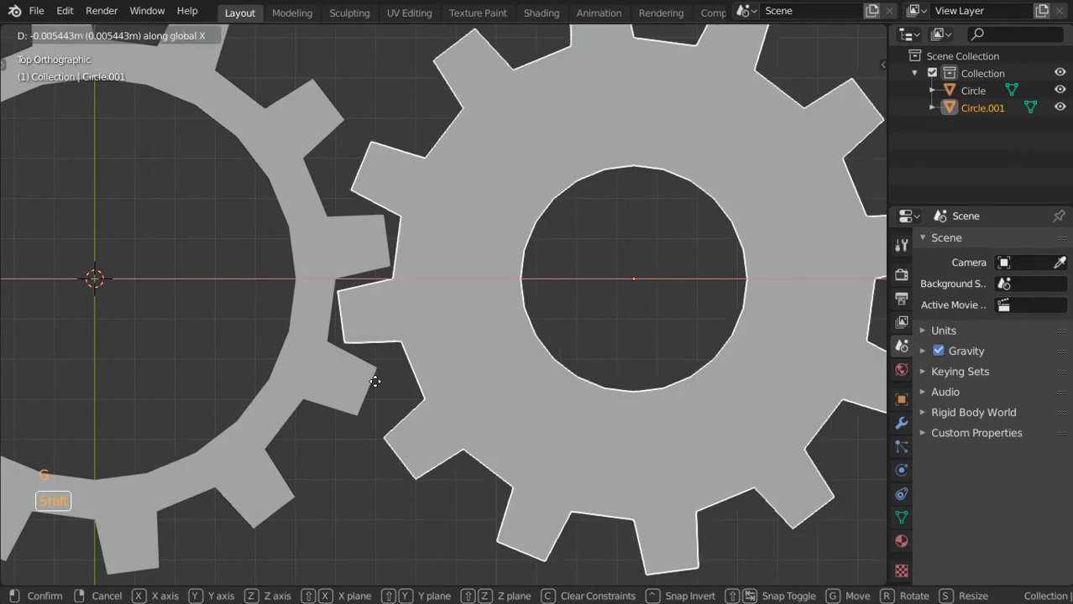
{"action": "left_click", "coordinate": [375, 382]}
{"action": "left_click", "coordinate": [376, 382]}
- Rotate the first gear a few degrees so the teeth interlock
{"action": "key", "text": "r"}
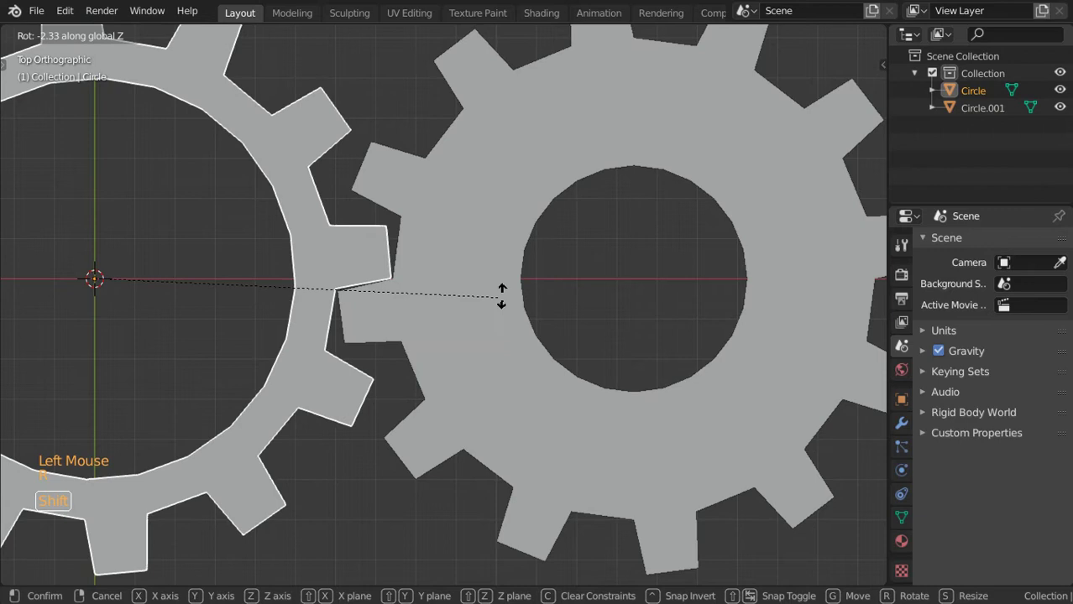
{"action": "left_click", "coordinate": [534, 163]}
{"action": "scroll", "coordinate": [522, 194], "scroll_direction": "down", "scroll_amount": 1}
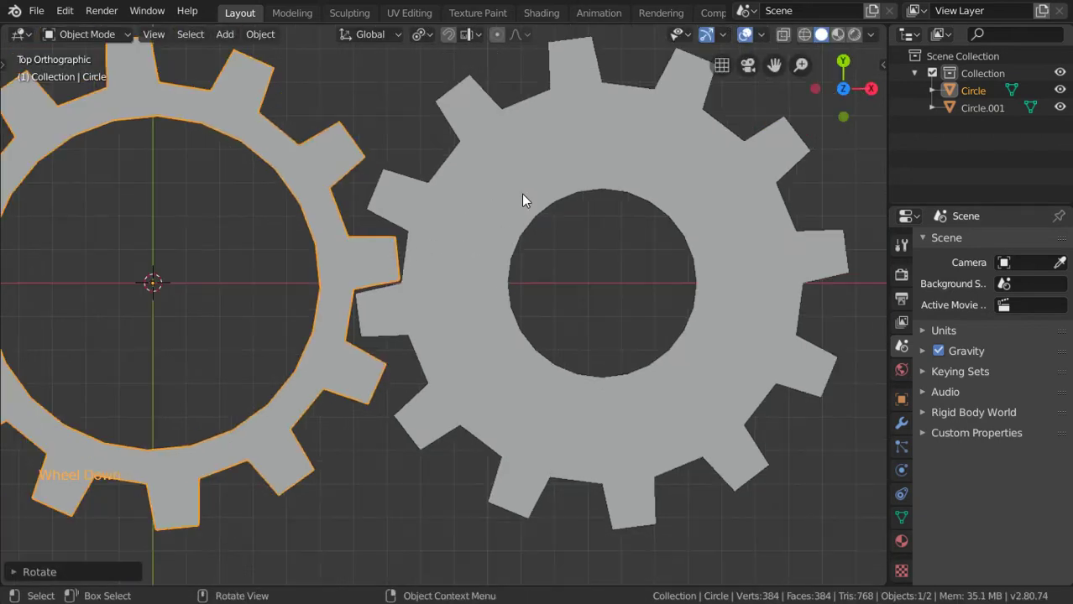
{"action": "scroll", "coordinate": [521, 194], "scroll_direction": "down", "scroll_amount": 2}
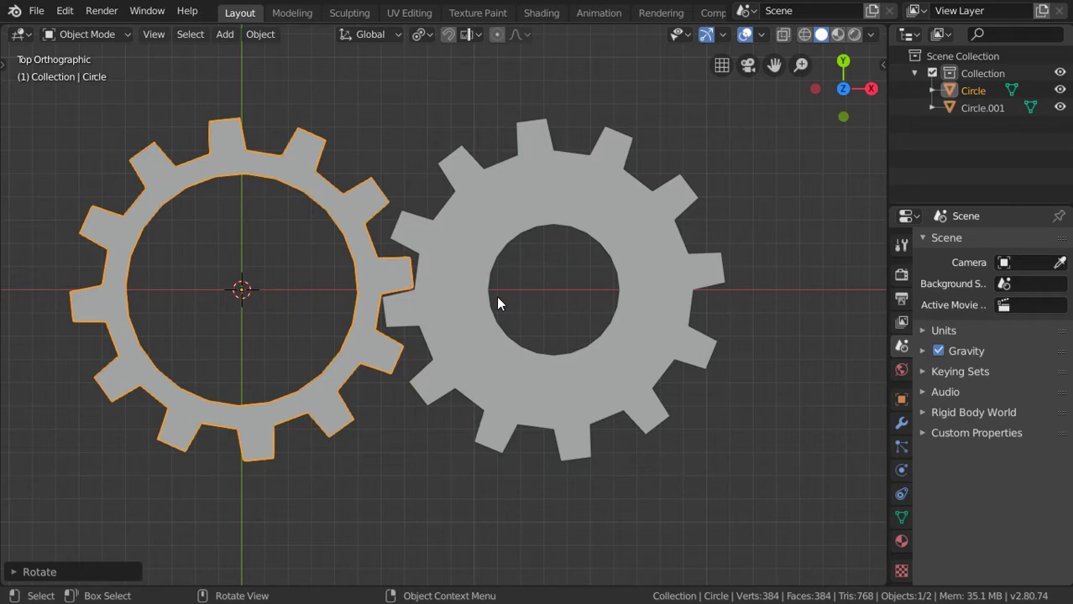
- Scale the first gear's inner ring faces along Z in Edit Mode
{"action": "middle_click_drag", "start_coordinate": [498, 302], "coordinate": [487, 269]}
{"action": "middle_click_drag", "start_coordinate": [487, 269], "coordinate": [517, 306], "text": "shift"}
{"action": "scroll", "coordinate": [515, 300], "scroll_direction": "up", "scroll_amount": 3}
{"action": "key", "text": "Tab"}
{"action": "scroll", "coordinate": [516, 299], "scroll_direction": "up", "scroll_amount": 2}
{"action": "key", "text": "s"}
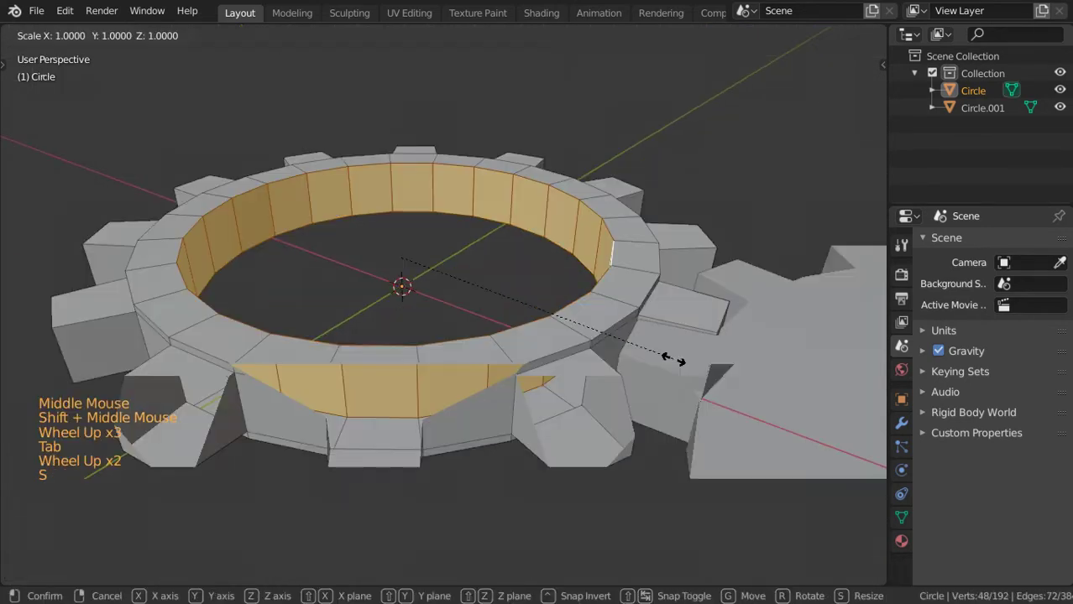
{"action": "key", "text": "z"}
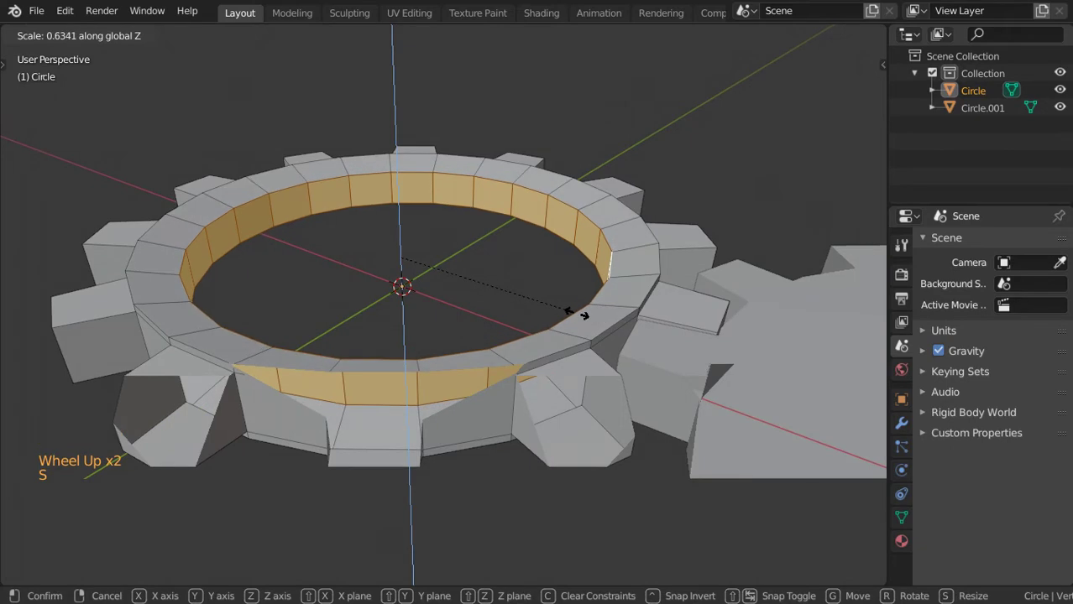
{"action": "scroll", "coordinate": [583, 316], "scroll_direction": "down", "scroll_amount": 3}
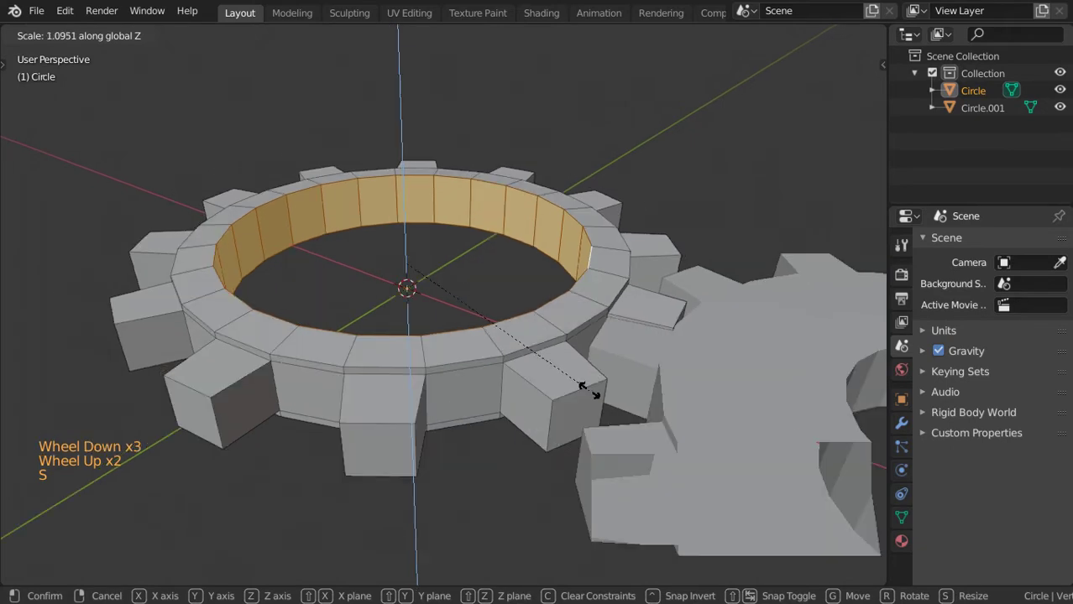
{"action": "left_click", "coordinate": [598, 417]}
- Set the viewport Clip Start to 0.001 m in the sidebar's View tab
{"action": "key", "text": "n"}
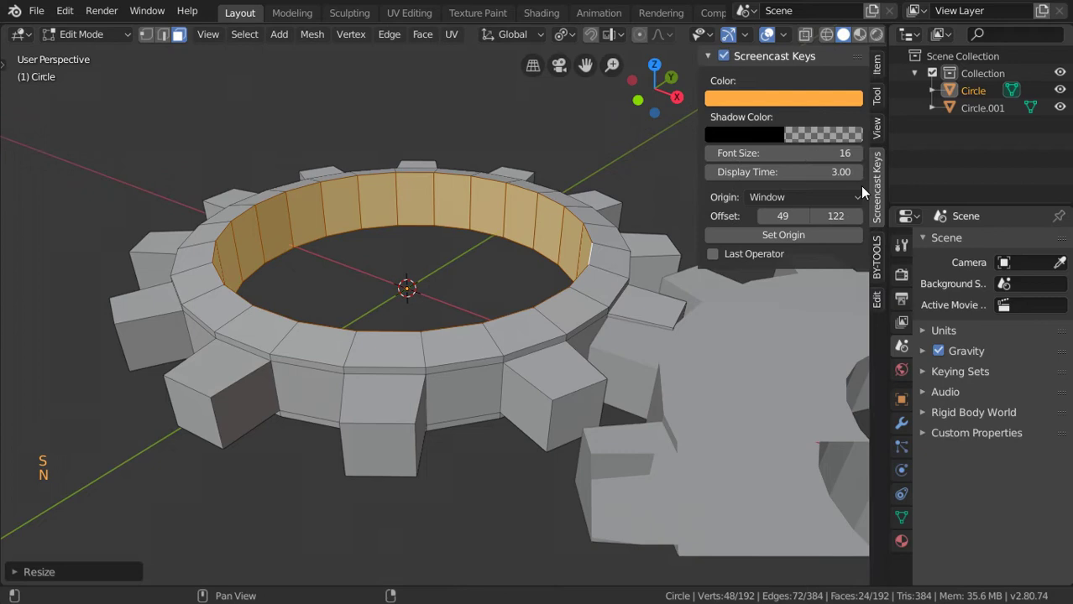
{"action": "left_click", "coordinate": [877, 126]}
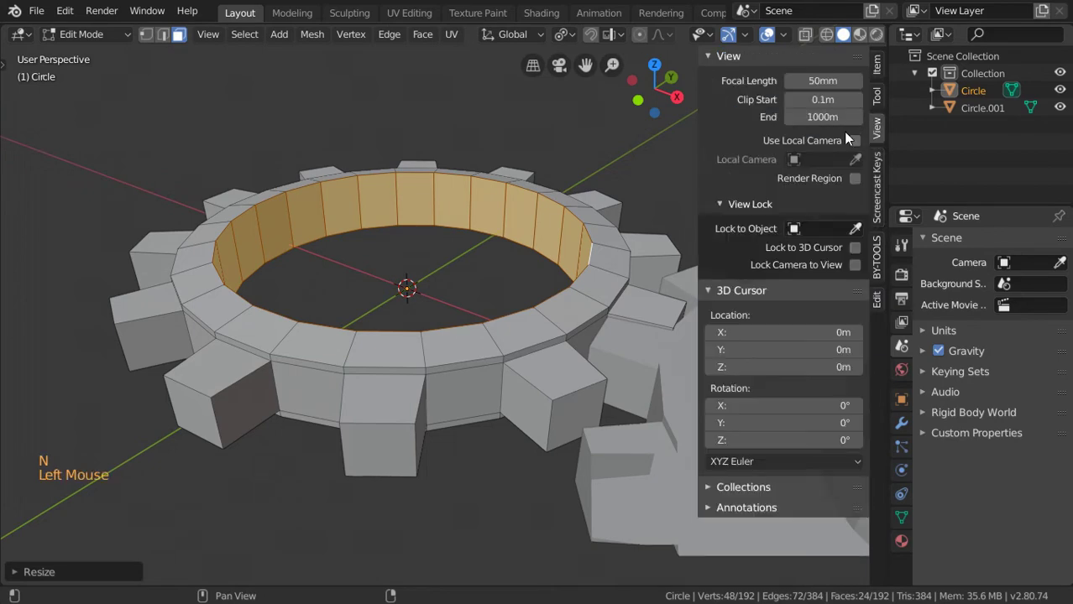
{"action": "left_click", "coordinate": [816, 118]}
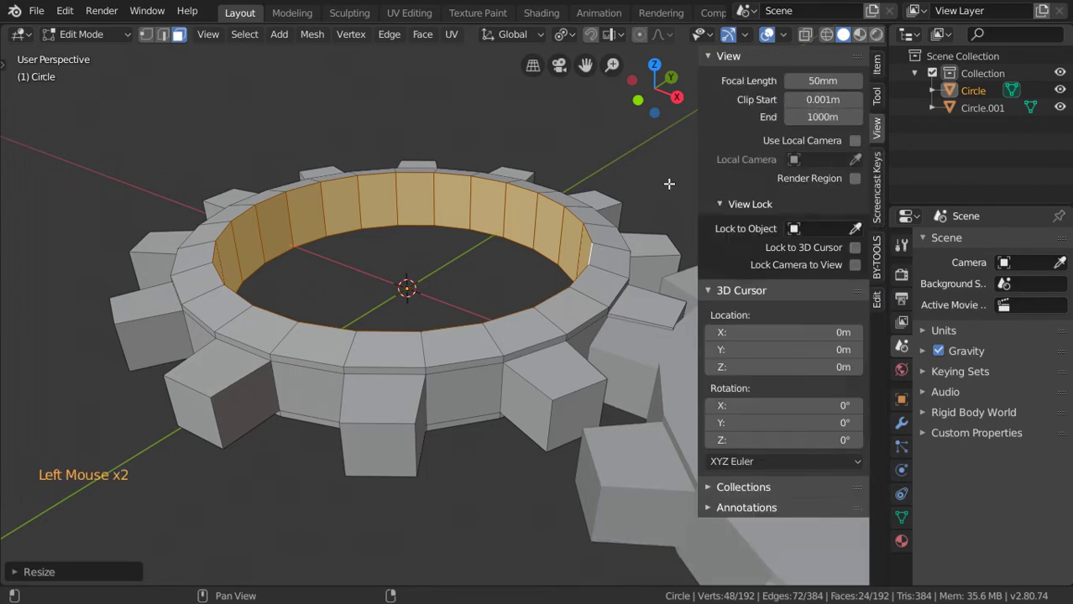
{"action": "key", "text": "n"}
{"action": "scroll", "coordinate": [423, 222], "scroll_direction": "down", "scroll_amount": 4}
- Switch to the second gear, Circle.001, and stretch its inner ring faces taller along Z
{"action": "key", "text": "Tab"}
{"action": "middle_click_drag", "start_coordinate": [419, 217], "coordinate": [456, 256], "text": "shift"}
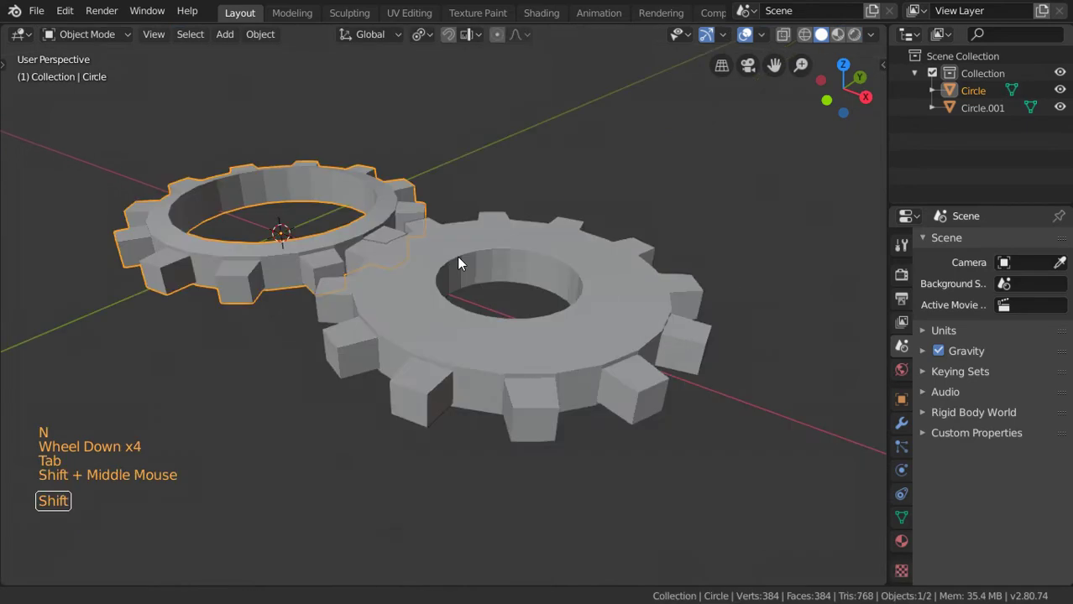
{"action": "scroll", "coordinate": [457, 256], "scroll_direction": "up", "scroll_amount": 1}
{"action": "key", "text": "Tab"}
{"action": "scroll", "coordinate": [457, 256], "scroll_direction": "up", "scroll_amount": 1}
{"action": "right_click", "coordinate": [669, 291]}
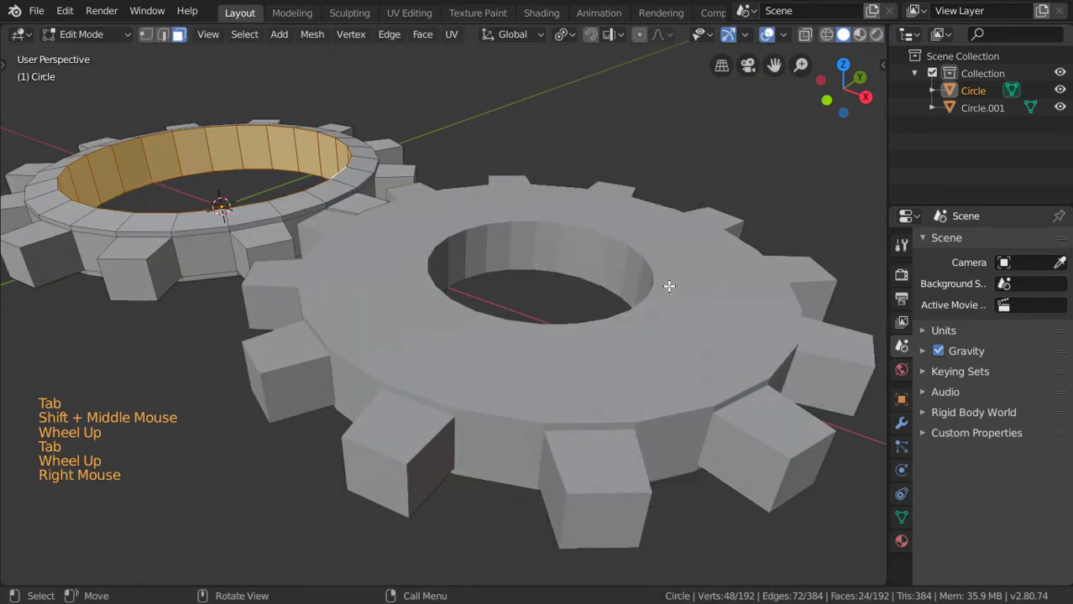
{"action": "key", "text": "Tab"}
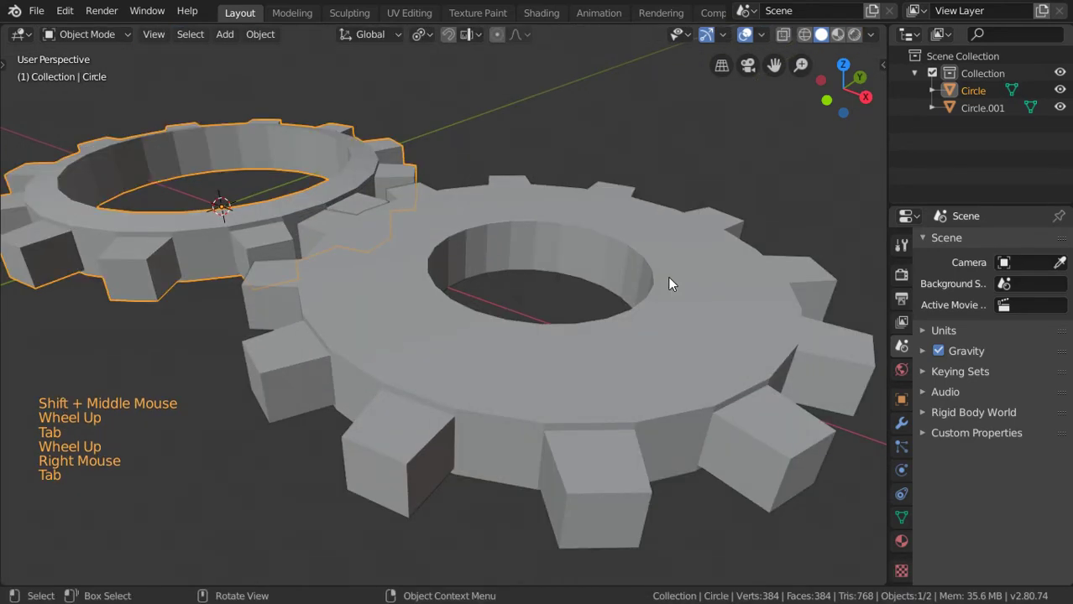
{"action": "left_click", "coordinate": [669, 284]}
{"action": "key", "text": "Tab"}
{"action": "key", "text": "s"}
{"action": "key", "text": "z"}
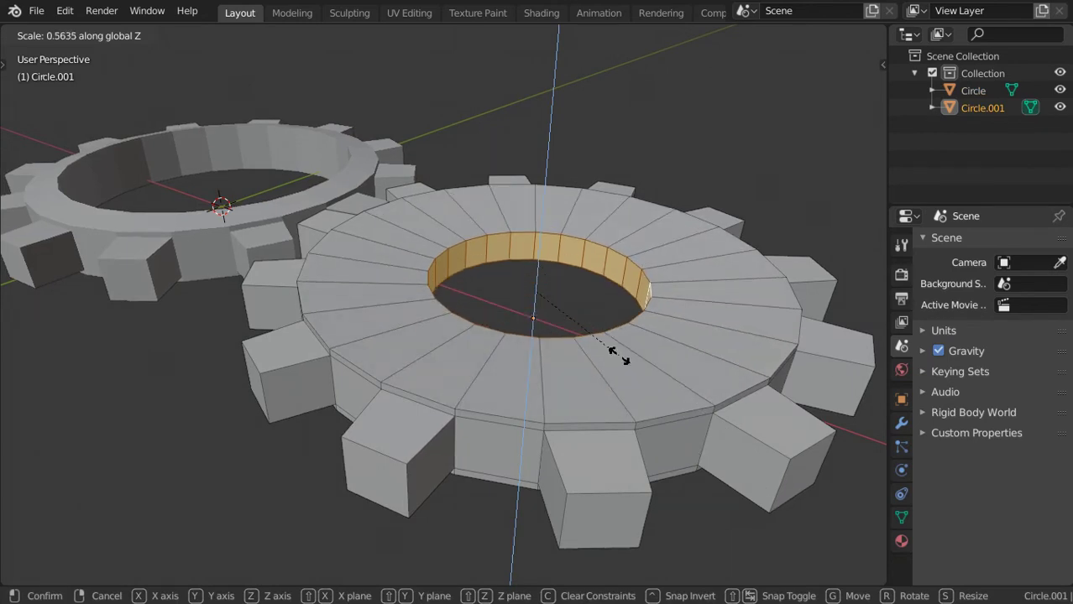
{"action": "key", "text": "s"}
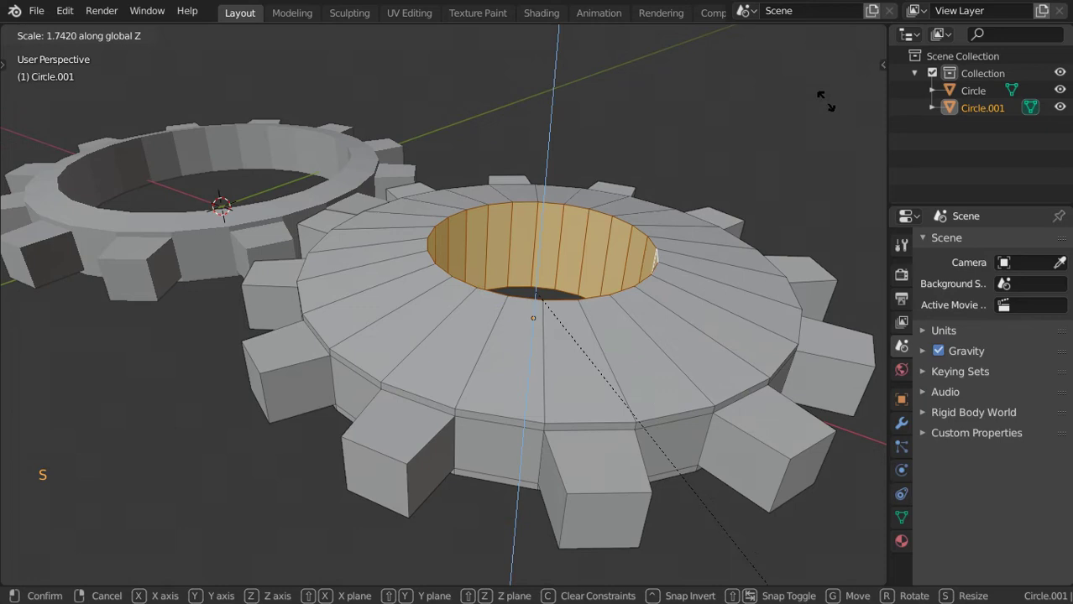
{"action": "left_click", "coordinate": [806, 252]}
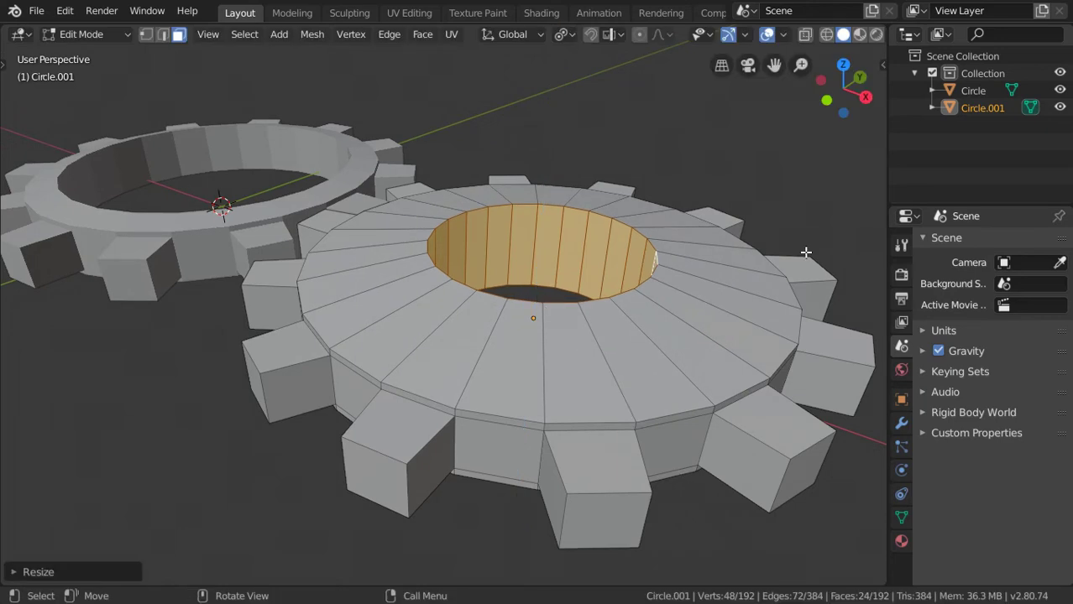
- Add a centred edge loop around the second gear's top face and return to Object Mode
{"action": "key", "text": "ctrl+r"}
{"action": "left_click", "coordinate": [617, 388]}
{"action": "right_click", "coordinate": [617, 389]}
{"action": "key", "text": "g"}
{"action": "key", "text": "z"}
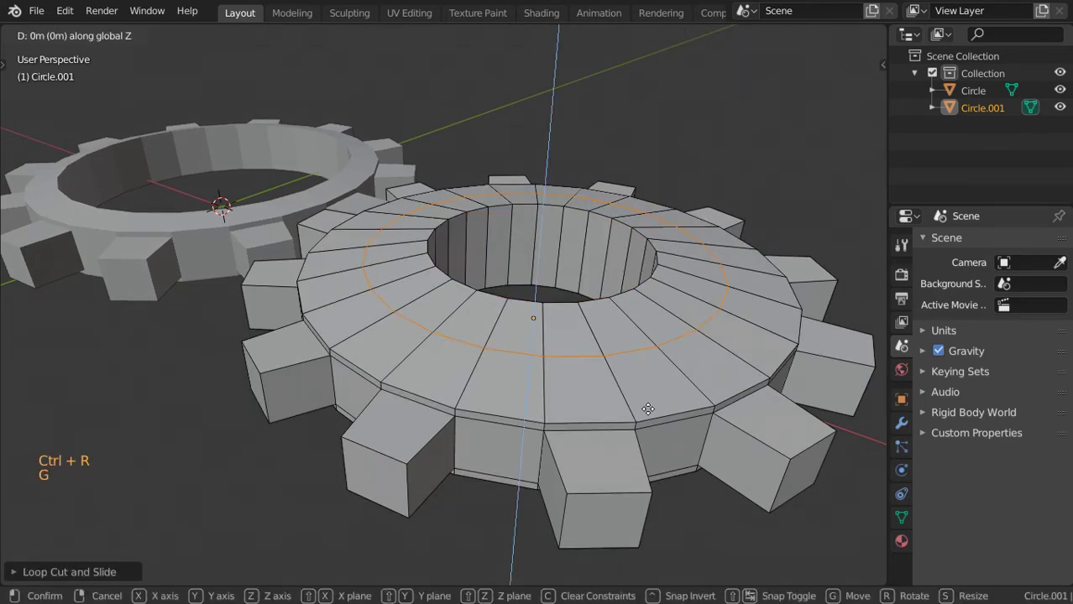
{"action": "right_click", "coordinate": [648, 409]}
{"action": "key", "text": "Tab"}
{"action": "scroll", "coordinate": [642, 408], "scroll_direction": "down", "scroll_amount": 2}
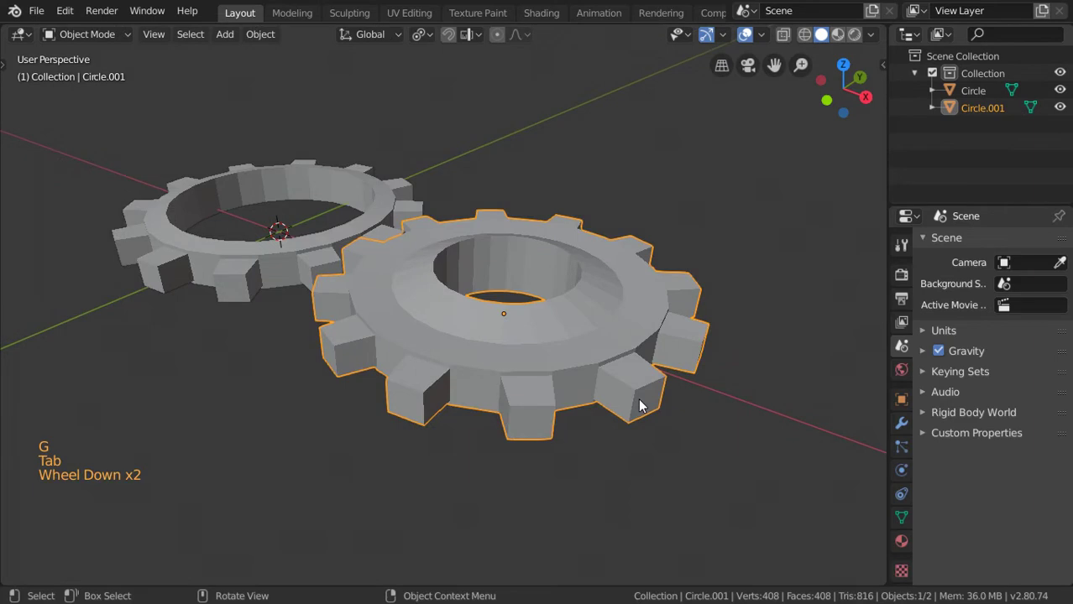
- Add a Subdivision Surface modifier to the second gear
{"action": "scroll", "coordinate": [639, 407], "scroll_direction": "down", "scroll_amount": 2}
{"action": "middle_click_drag", "start_coordinate": [639, 407], "coordinate": [480, 343]}
{"action": "left_click", "coordinate": [901, 423]}
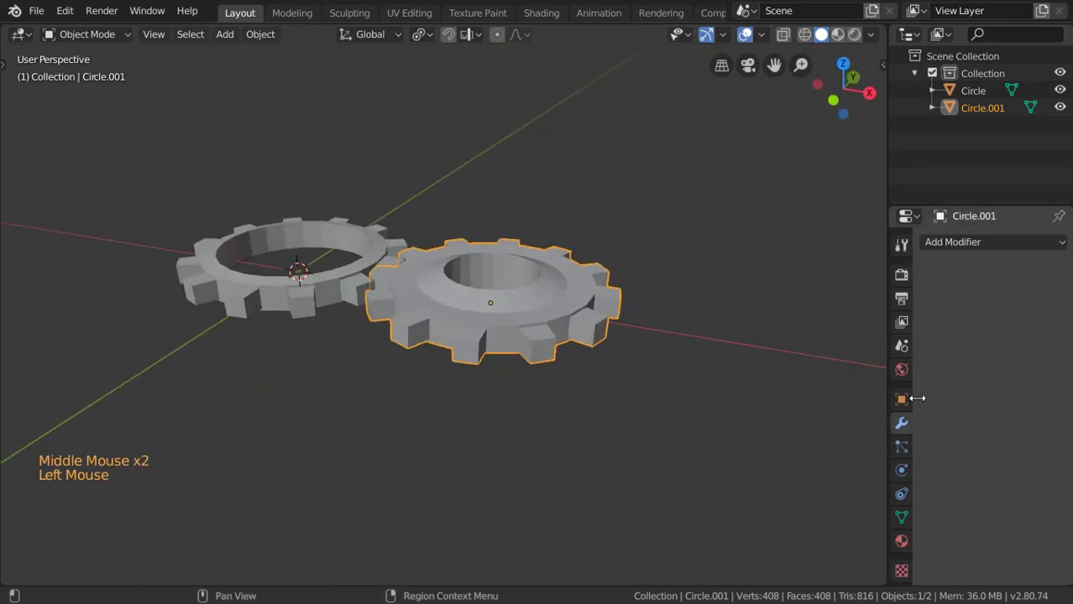
{"action": "left_click", "coordinate": [952, 245]}
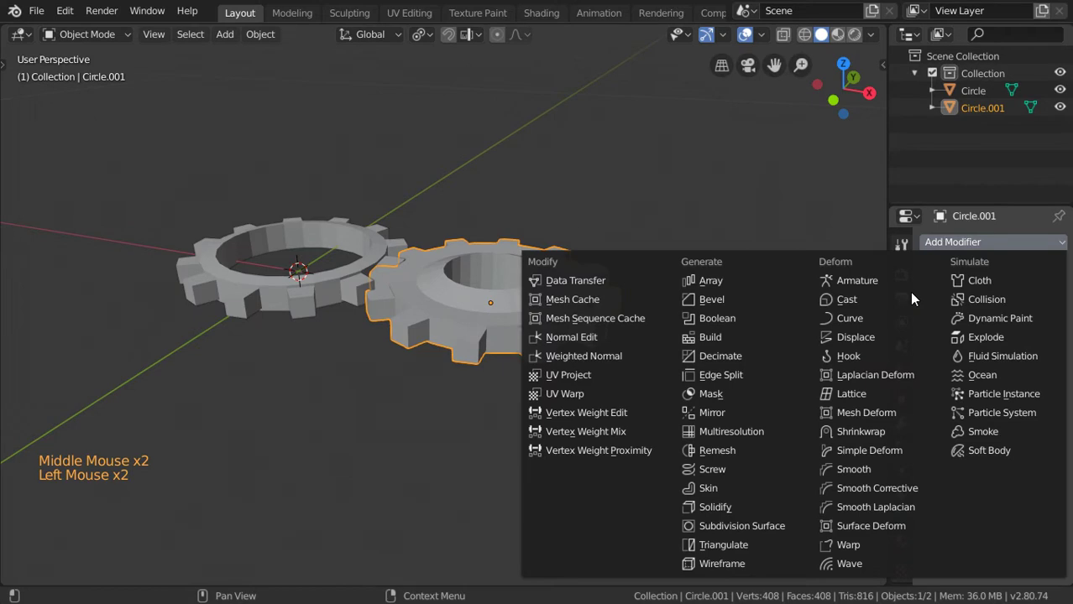
{"action": "left_click", "coordinate": [742, 525]}
{"action": "scroll", "coordinate": [609, 375], "scroll_direction": "up", "scroll_amount": 4}
- Add two loop cuts near the second gear's teeth to keep them crisp
{"action": "key", "text": "Tab"}
{"action": "scroll", "coordinate": [570, 443], "scroll_direction": "up", "scroll_amount": 2}
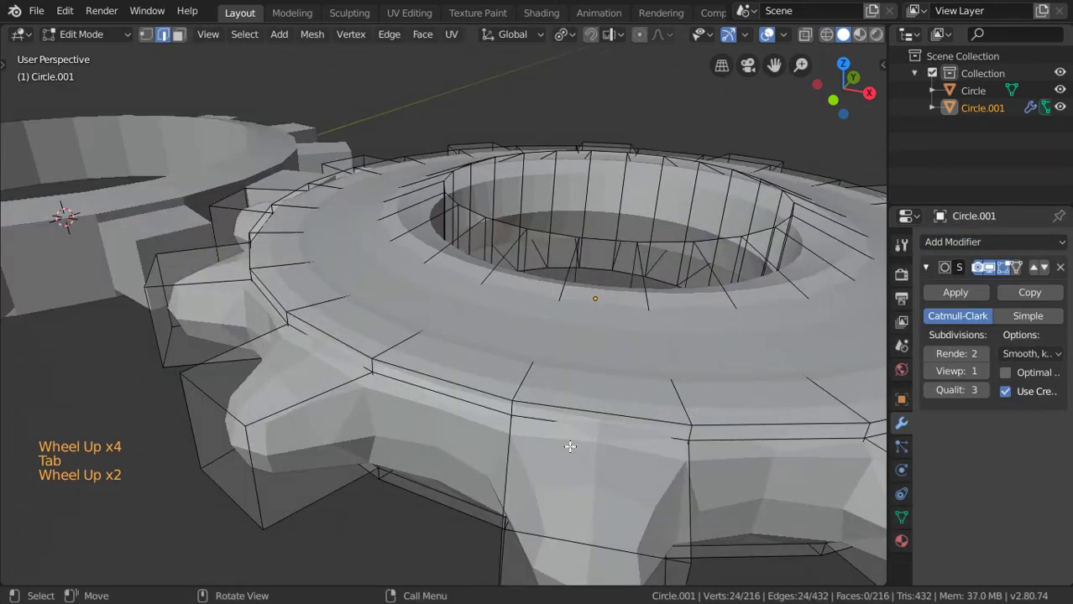
{"action": "middle_click_drag", "start_coordinate": [570, 444], "coordinate": [551, 256], "text": "shift"}
{"action": "key", "text": "ctrl+r"}
{"action": "left_click", "coordinate": [551, 256]}
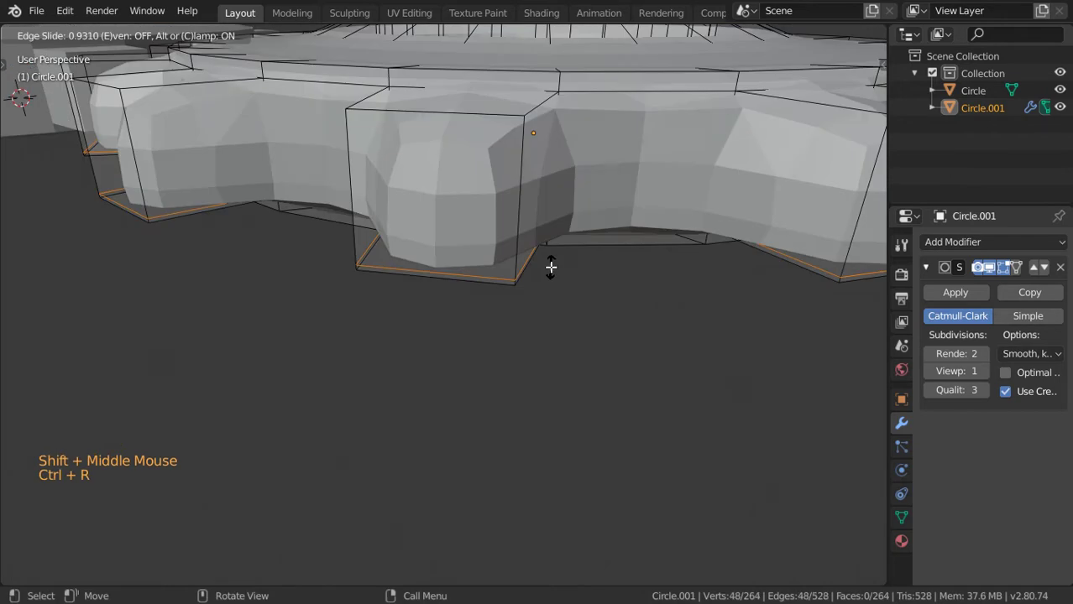
{"action": "left_click", "coordinate": [551, 267]}
{"action": "key", "text": "ctrl+r"}
{"action": "left_click", "coordinate": [556, 137]}
{"action": "left_click", "coordinate": [556, 137]}
{"action": "key", "text": "Tab"}
- Switch to a top-down view framing both gears and select the first gear
{"action": "scroll", "coordinate": [518, 226], "scroll_direction": "down", "scroll_amount": 4}
{"action": "scroll", "coordinate": [518, 224], "scroll_direction": "down", "scroll_amount": 3}
{"action": "middle_click_drag", "start_coordinate": [518, 224], "coordinate": [509, 417]}
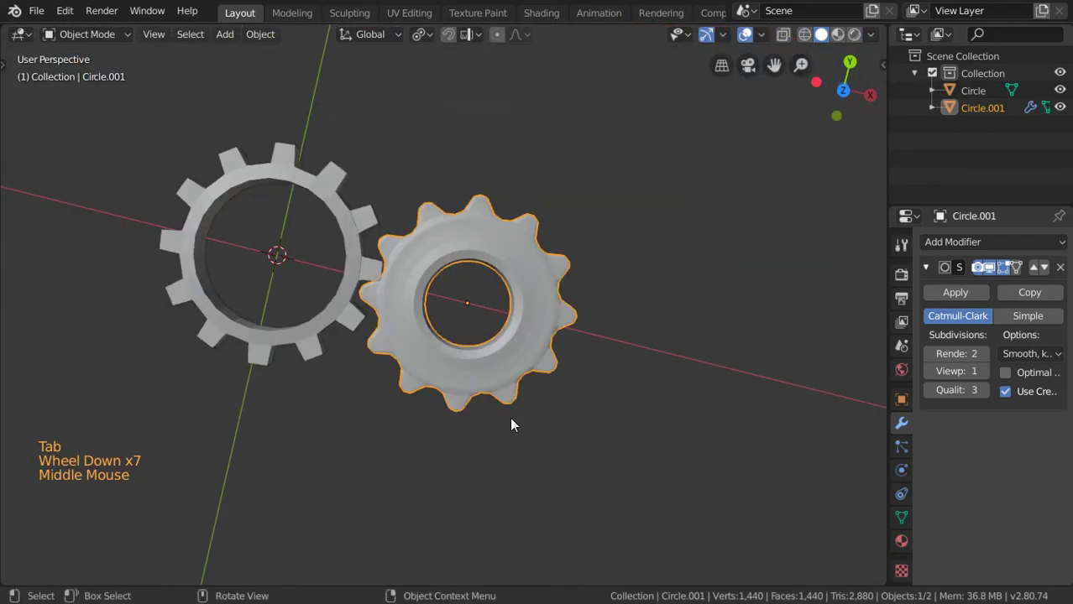
{"action": "key", "text": "KP_7"}
{"action": "scroll", "coordinate": [436, 348], "scroll_direction": "up", "scroll_amount": 1}
{"action": "scroll", "coordinate": [436, 348], "scroll_direction": "up", "scroll_amount": 2}
{"action": "scroll", "coordinate": [338, 344], "scroll_direction": "up", "scroll_amount": 1, "text": "shift"}
{"action": "middle_click_drag", "start_coordinate": [338, 344], "coordinate": [461, 327], "text": "shift"}
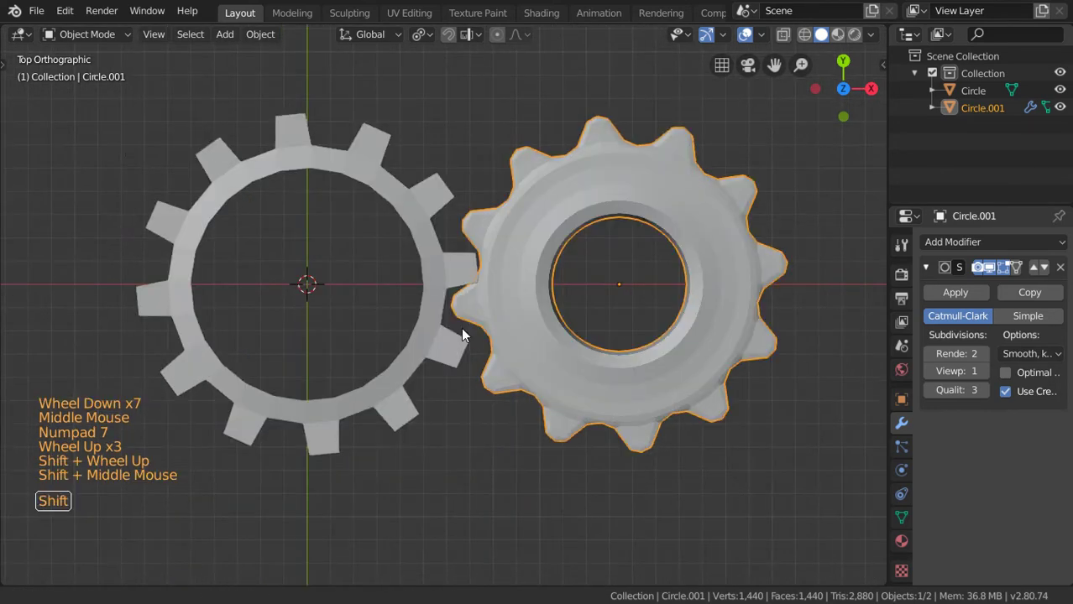
{"action": "double_click", "coordinate": [439, 275]}
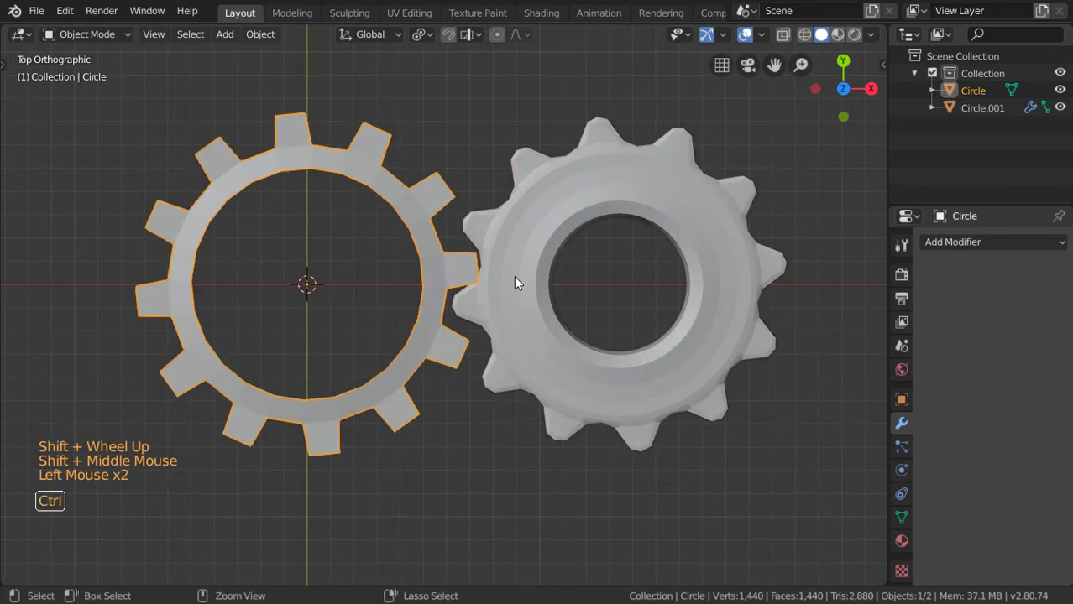
- Give the first gear level-2 subdivision with Ctrl+2 and add loop cuts near its teeth bottoms
{"action": "key", "text": "ctrl+2"}
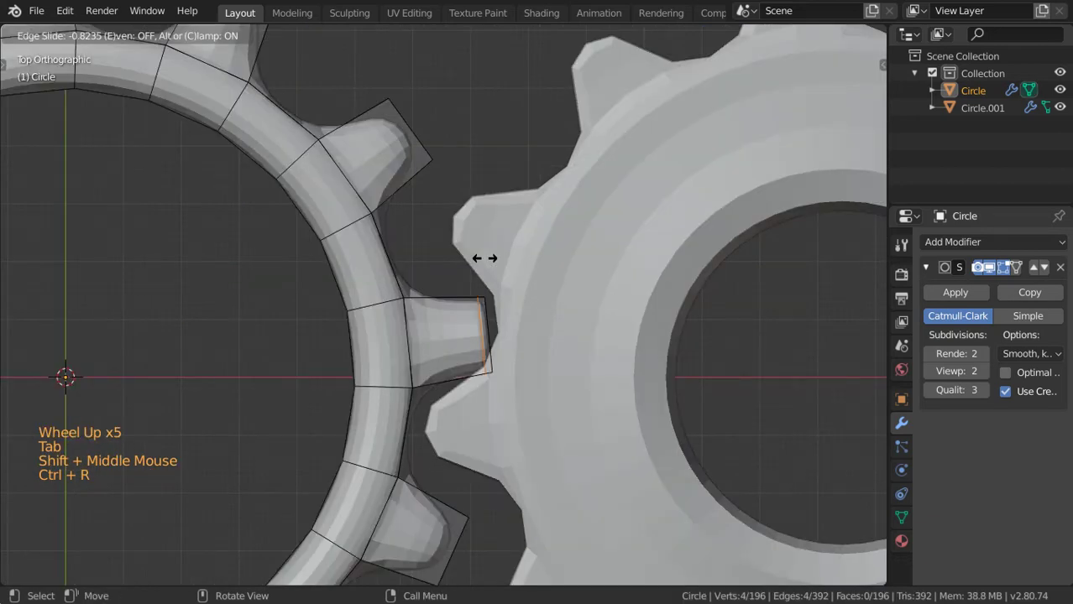
{"action": "left_click", "coordinate": [482, 258]}
{"action": "scroll", "coordinate": [483, 259], "scroll_direction": "down", "scroll_amount": 3}
{"action": "middle_click_drag", "start_coordinate": [482, 259], "coordinate": [463, 331]}
{"action": "scroll", "coordinate": [463, 332], "scroll_direction": "up", "scroll_amount": 1}
{"action": "key", "text": "ctrl+r"}
{"action": "left_click", "coordinate": [467, 329]}
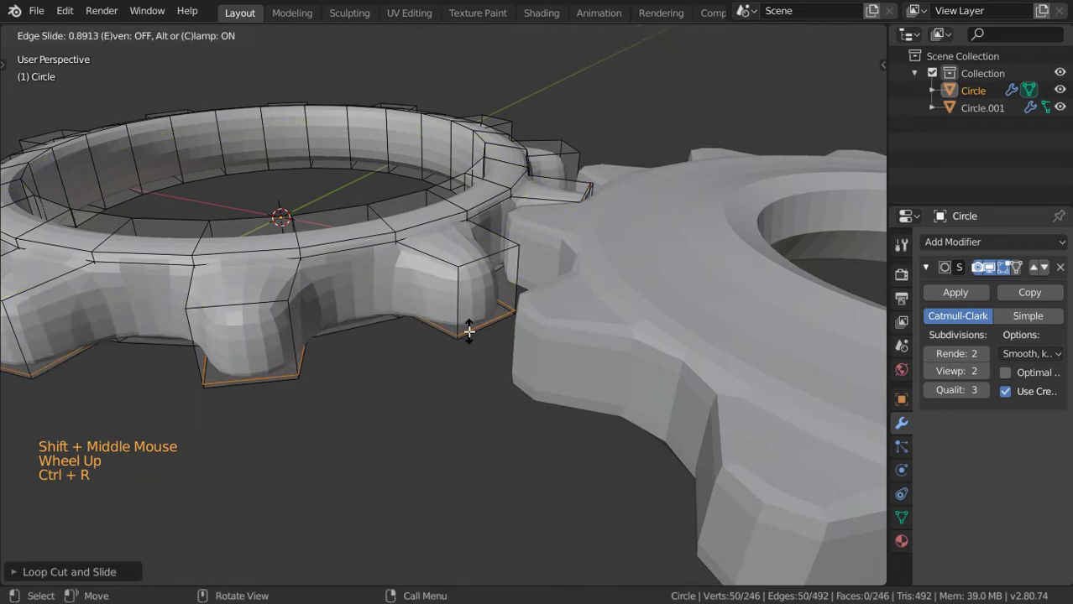
{"action": "left_click", "coordinate": [469, 331]}
{"action": "key", "text": "ctrl+r"}
{"action": "key", "text": "Tab"}
{"action": "scroll", "coordinate": [598, 295], "scroll_direction": "down", "scroll_amount": 2}
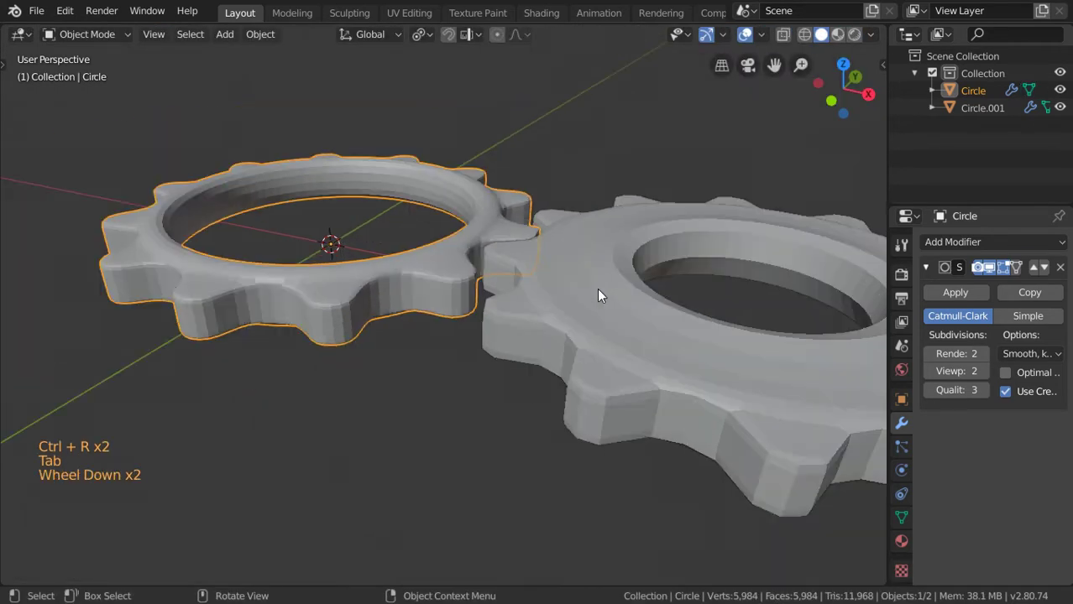
- Hide subdivision in the viewport, add a Bevel modifier, and apply the first gear's scale
{"action": "left_click", "coordinate": [989, 267]}
{"action": "left_click", "coordinate": [982, 243]}
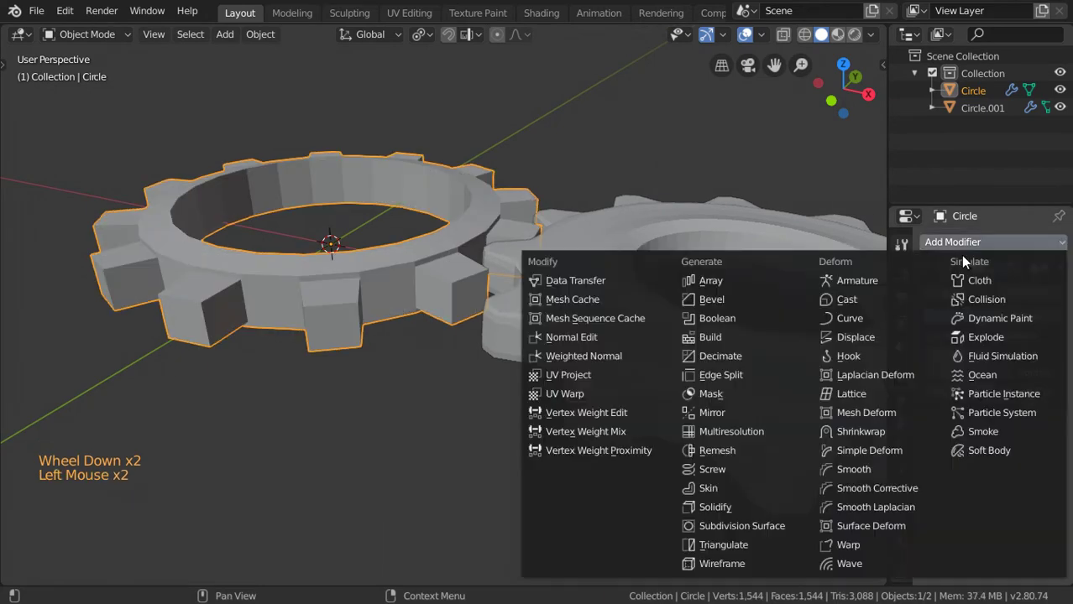
{"action": "left_click", "coordinate": [742, 304]}
{"action": "middle_click_drag", "start_coordinate": [661, 304], "coordinate": [829, 352]}
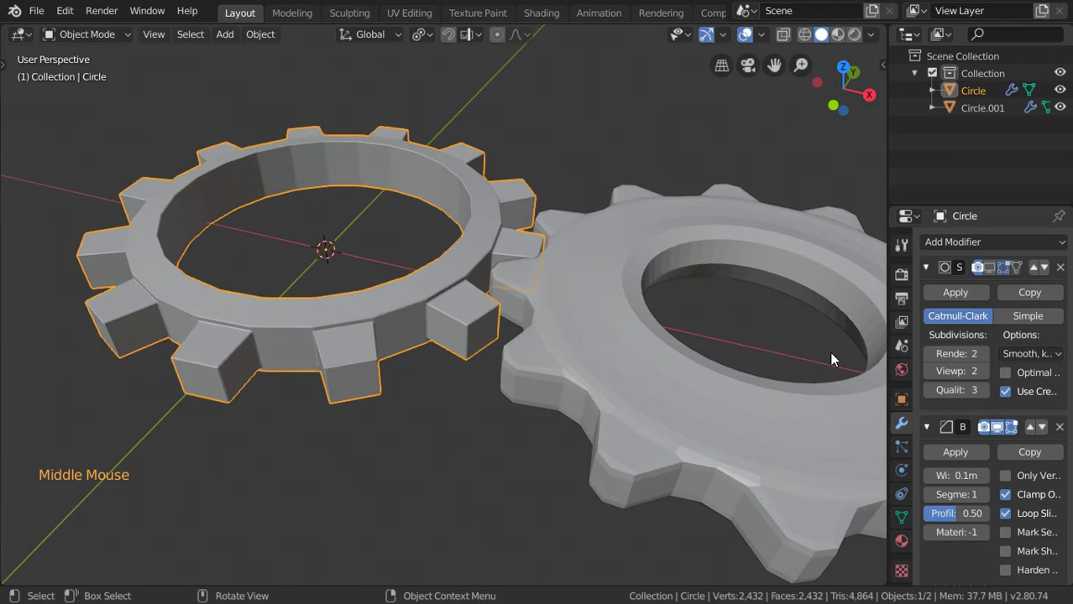
{"action": "key", "text": "ctrl+a"}
{"action": "left_click", "coordinate": [336, 322]}
- Widen the bevel to about 0.18 m, then remove the Bevel modifier
{"action": "middle_click_drag", "start_coordinate": [336, 319], "coordinate": [399, 311]}
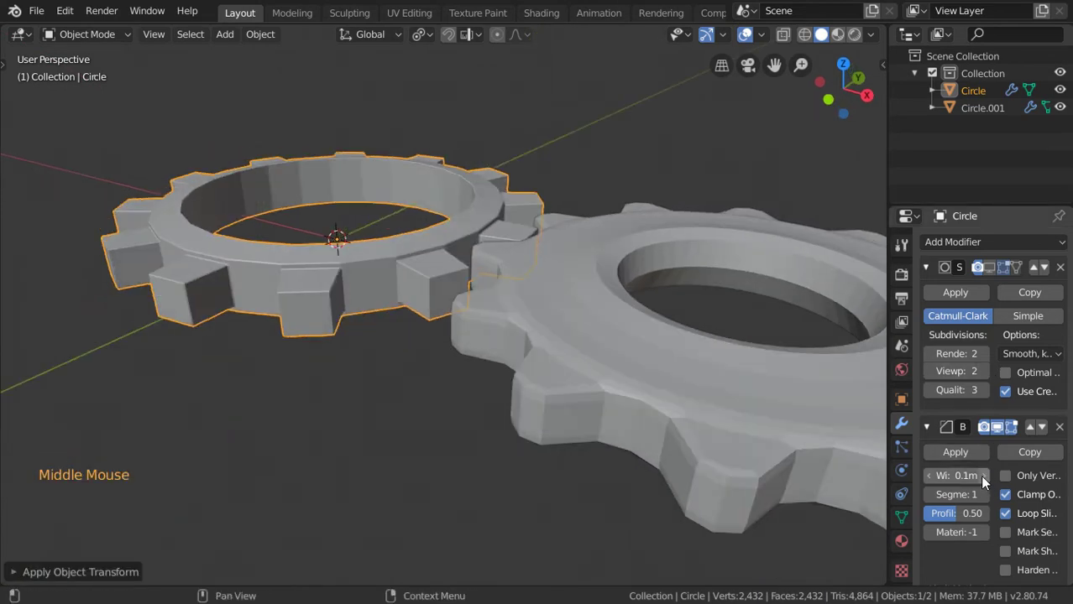
{"action": "left_click_drag", "start_coordinate": [979, 475], "coordinate": [866, 445]}
{"action": "scroll", "coordinate": [389, 285], "scroll_direction": "up", "scroll_amount": 2}
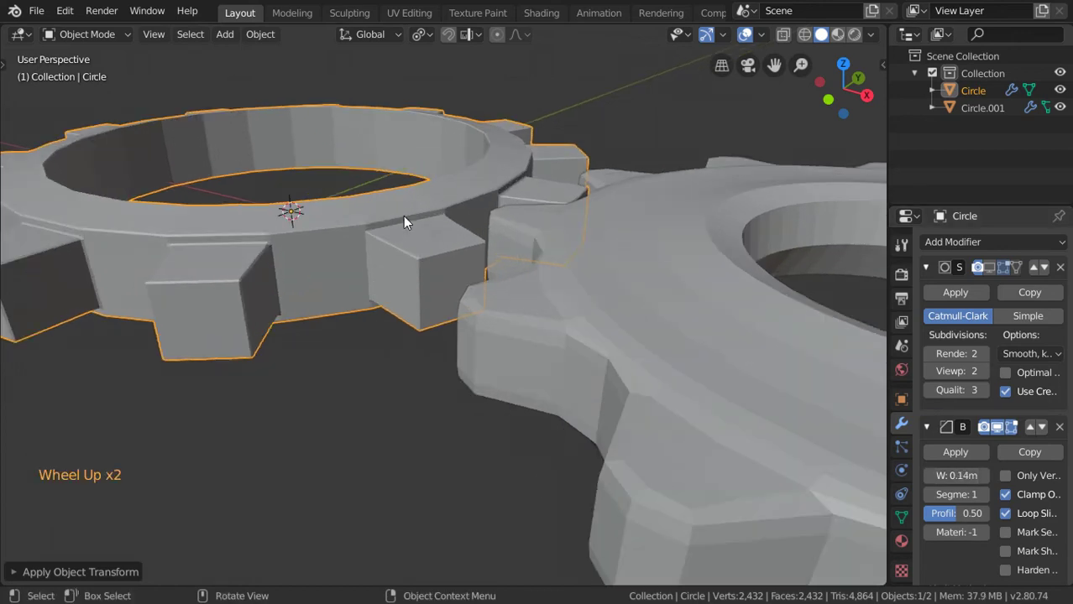
{"action": "left_click", "coordinate": [1059, 426]}
- Show the Subdivision Surface smoothing in the viewport again
{"action": "scroll", "coordinate": [375, 311], "scroll_direction": "up", "scroll_amount": 1}
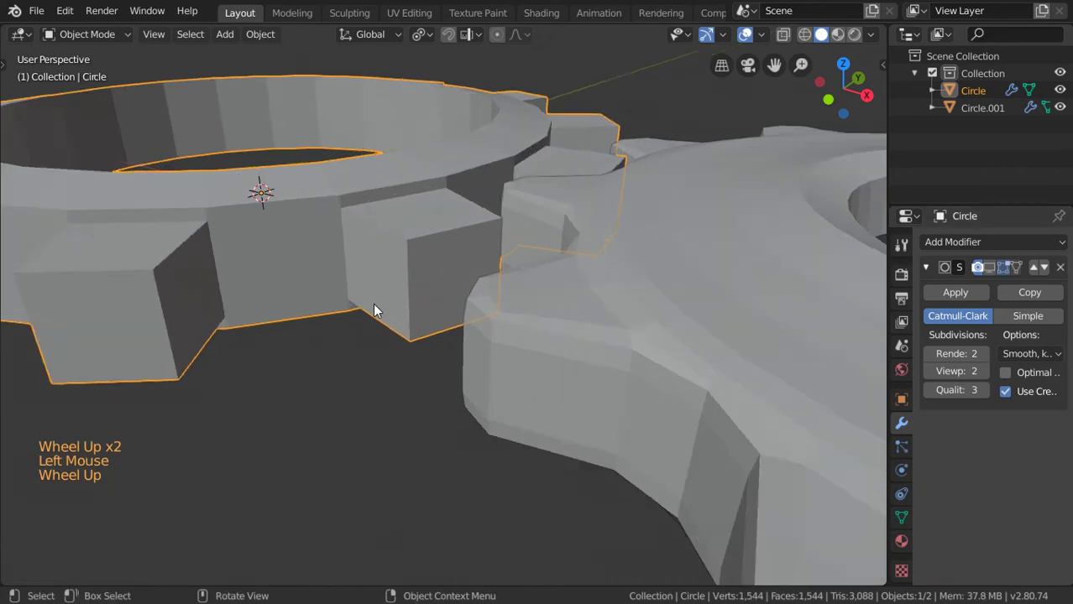
{"action": "scroll", "coordinate": [373, 307], "scroll_direction": "up", "scroll_amount": 2}
{"action": "left_click", "coordinate": [987, 268]}
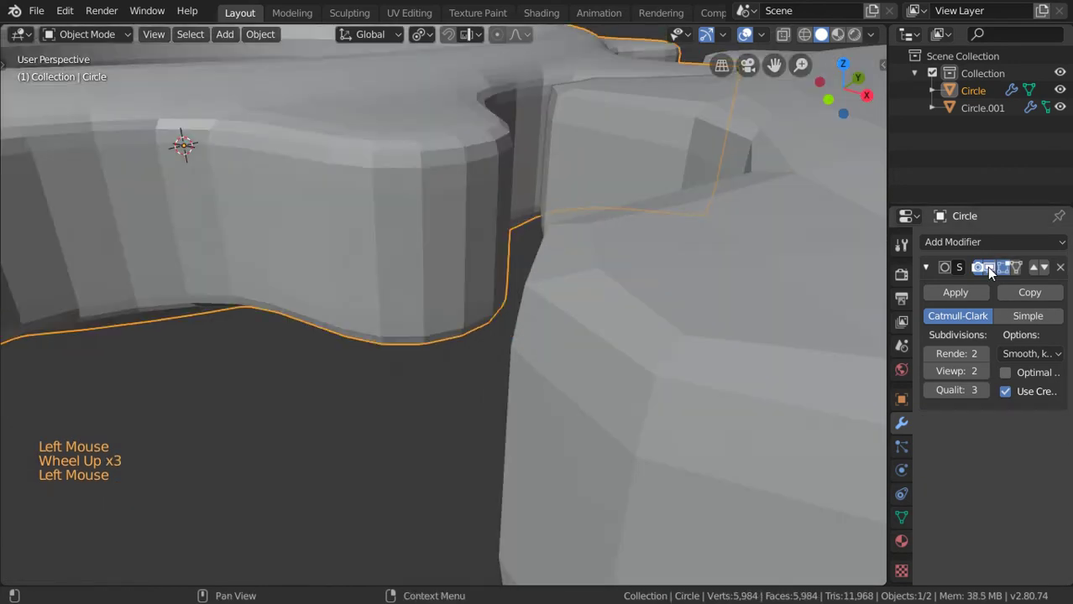
{"action": "scroll", "coordinate": [327, 313], "scroll_direction": "down", "scroll_amount": 2}
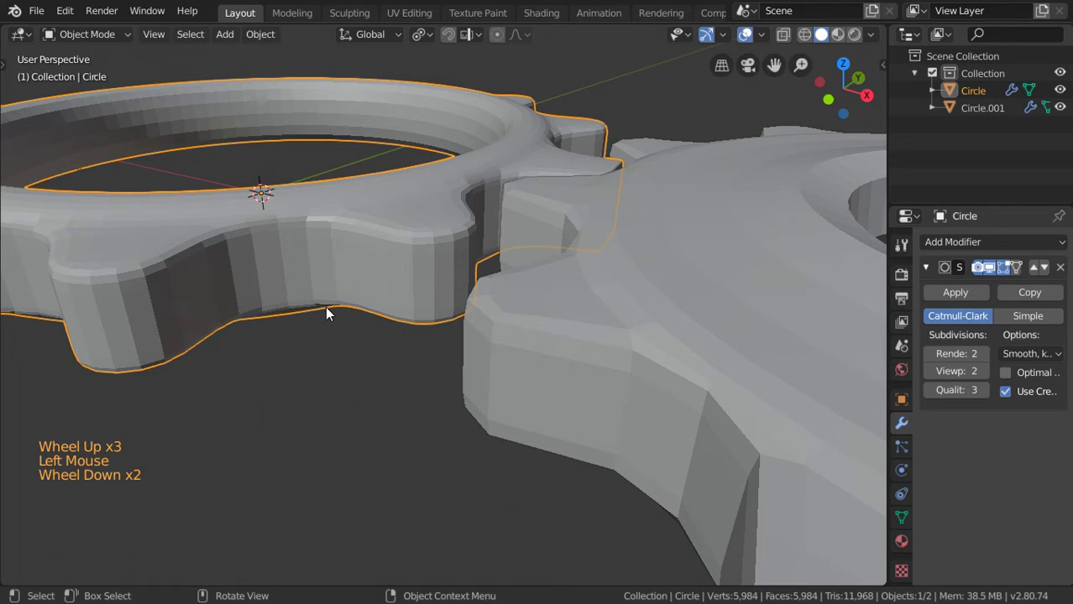
- Add an edge loop across a tooth of the left gear
{"action": "key", "text": "Tab"}
{"action": "scroll", "coordinate": [327, 313], "scroll_direction": "up", "scroll_amount": 1}
{"action": "middle_click_drag", "start_coordinate": [327, 313], "coordinate": [424, 277]}
{"action": "key", "text": "ctrl+r"}
{"action": "left_click", "coordinate": [427, 269]}
{"action": "left_click", "coordinate": [427, 256]}
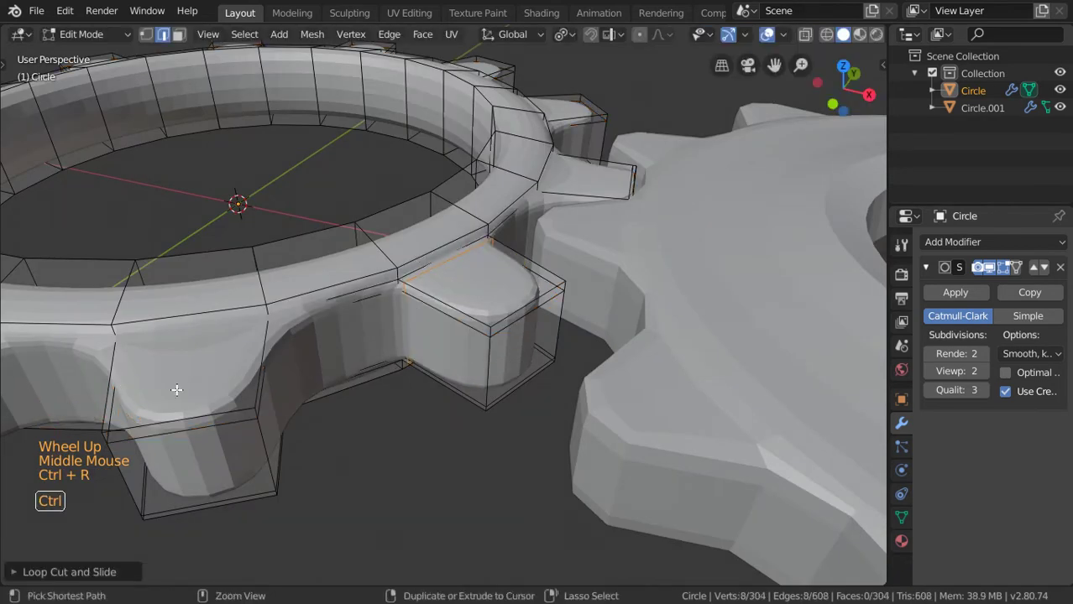
- Add another loop near the left tooth's base, redoing a misplaced cut
{"action": "key", "text": "ctrl+r"}
{"action": "left_click", "coordinate": [271, 369]}
{"action": "left_click", "coordinate": [271, 369]}
{"action": "key", "text": "ctrl+z"}
{"action": "key", "text": "ctrl+r"}
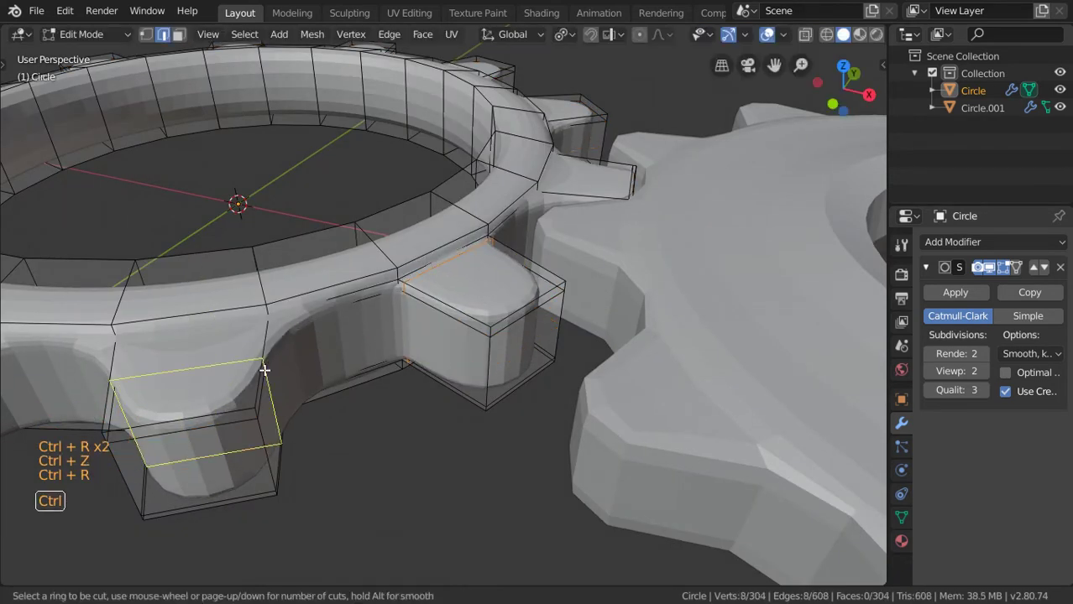
{"action": "left_click", "coordinate": [264, 366]}
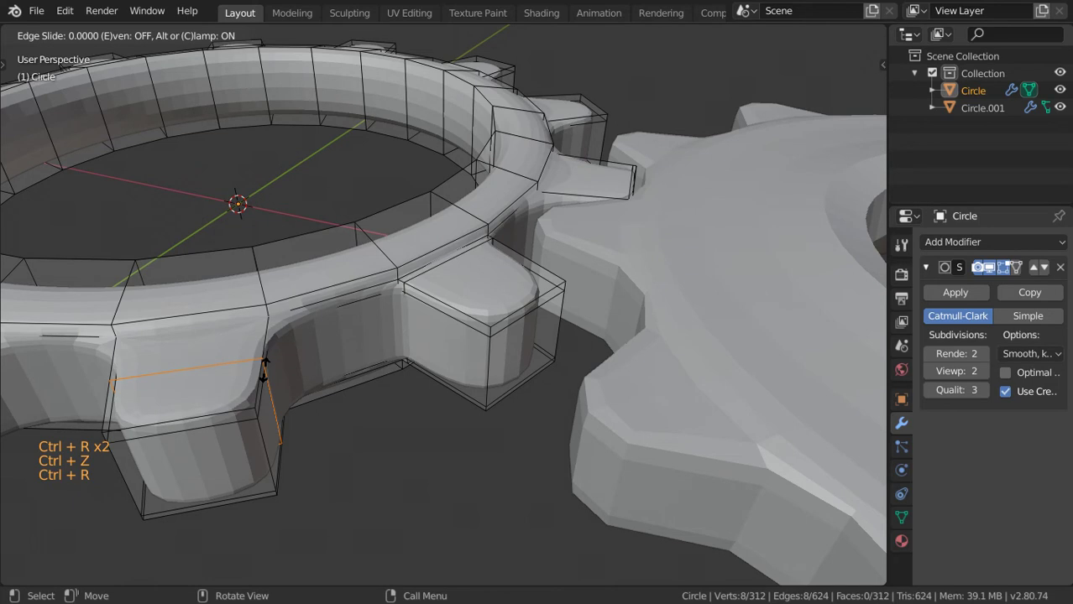
{"action": "left_click", "coordinate": [266, 404]}
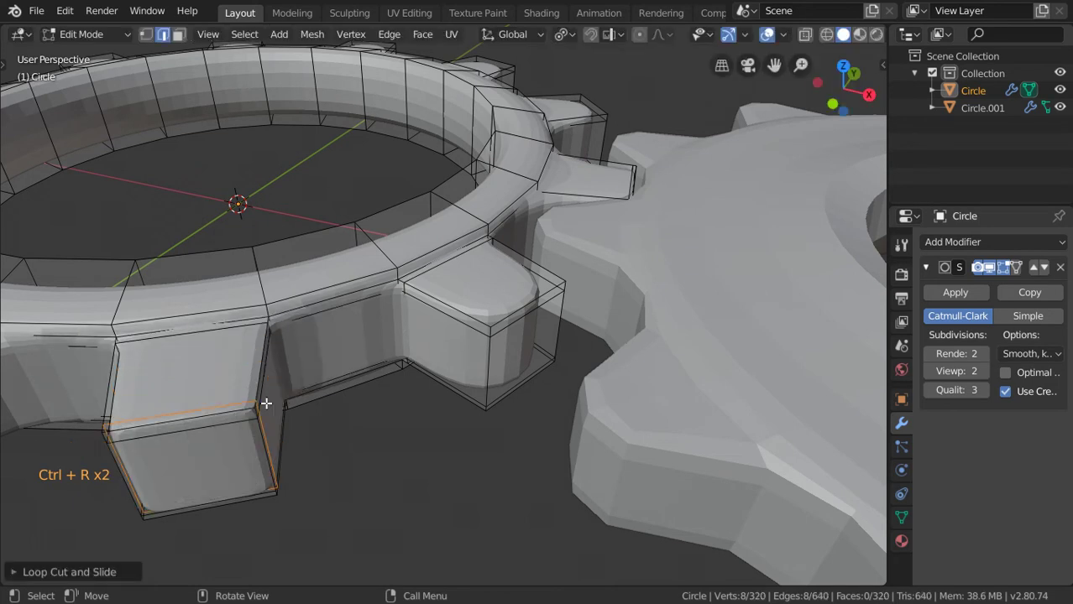
{"action": "key", "text": "Tab"}
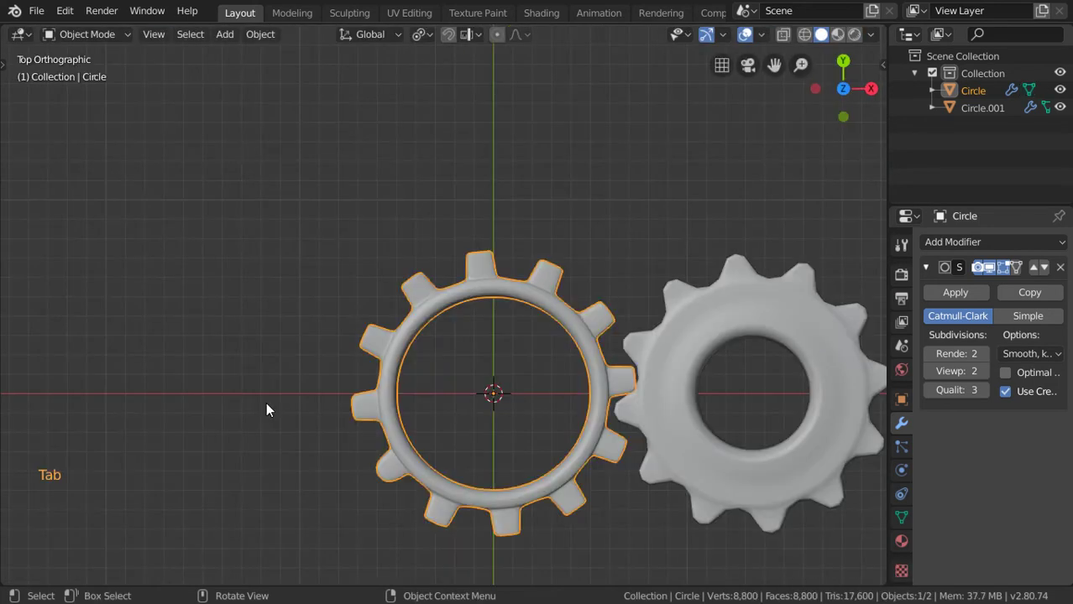
- Set both the right and left gears to Shade Smooth
{"action": "middle_click_drag", "start_coordinate": [267, 407], "coordinate": [313, 263], "text": "shift"}
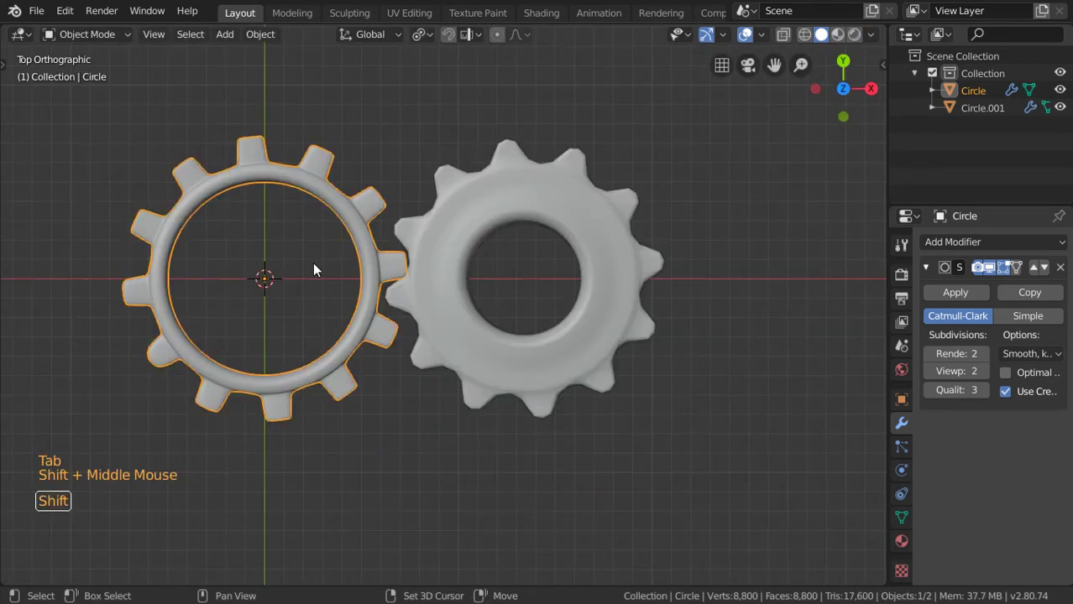
{"action": "right_click", "coordinate": [480, 250]}
{"action": "right_click", "coordinate": [497, 199]}
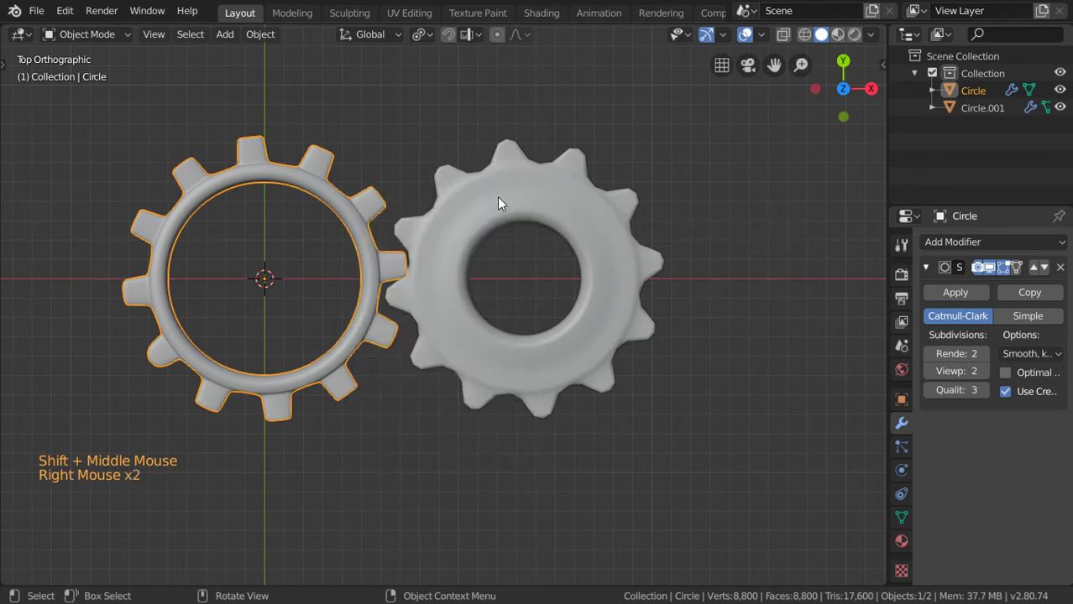
{"action": "left_click", "coordinate": [497, 199]}
{"action": "right_click", "coordinate": [498, 199]}
{"action": "left_click", "coordinate": [497, 197]}
{"action": "left_click", "coordinate": [366, 225]}
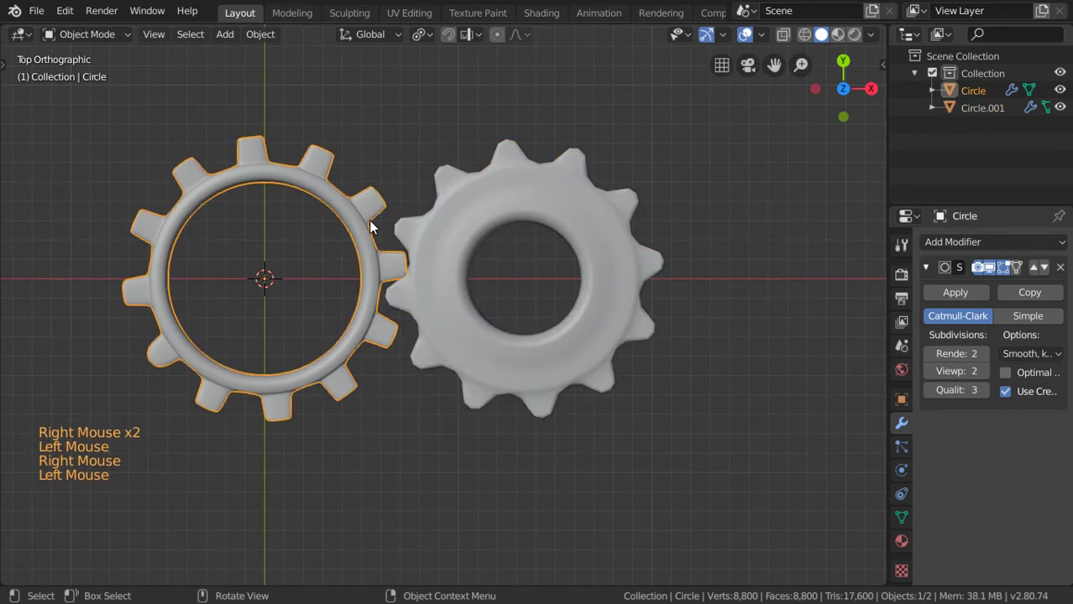
{"action": "right_click", "coordinate": [368, 220]}
{"action": "left_click", "coordinate": [369, 220]}
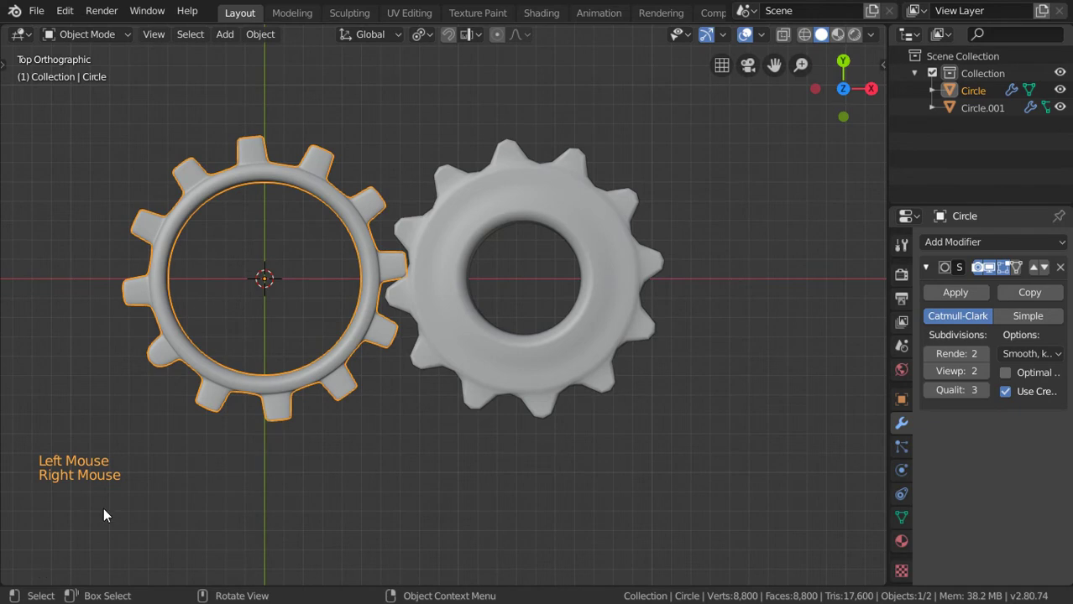
- Split off an area below the 3D view and make it a Timeline
{"action": "left_click_drag", "start_coordinate": [4, 585], "coordinate": [22, 508]}
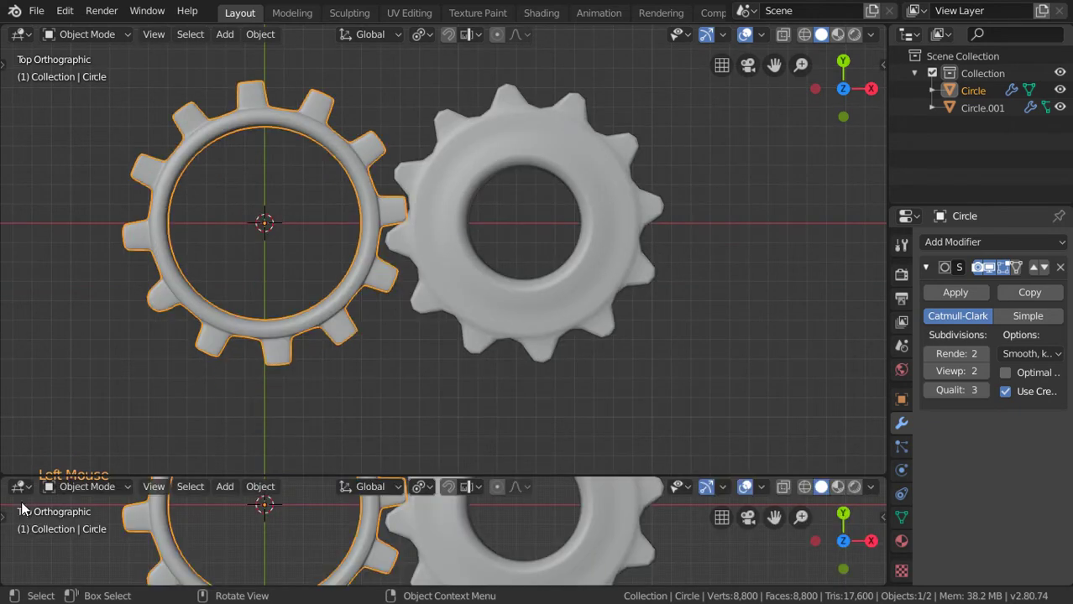
{"action": "left_click", "coordinate": [20, 487]}
{"action": "left_click", "coordinate": [236, 338]}
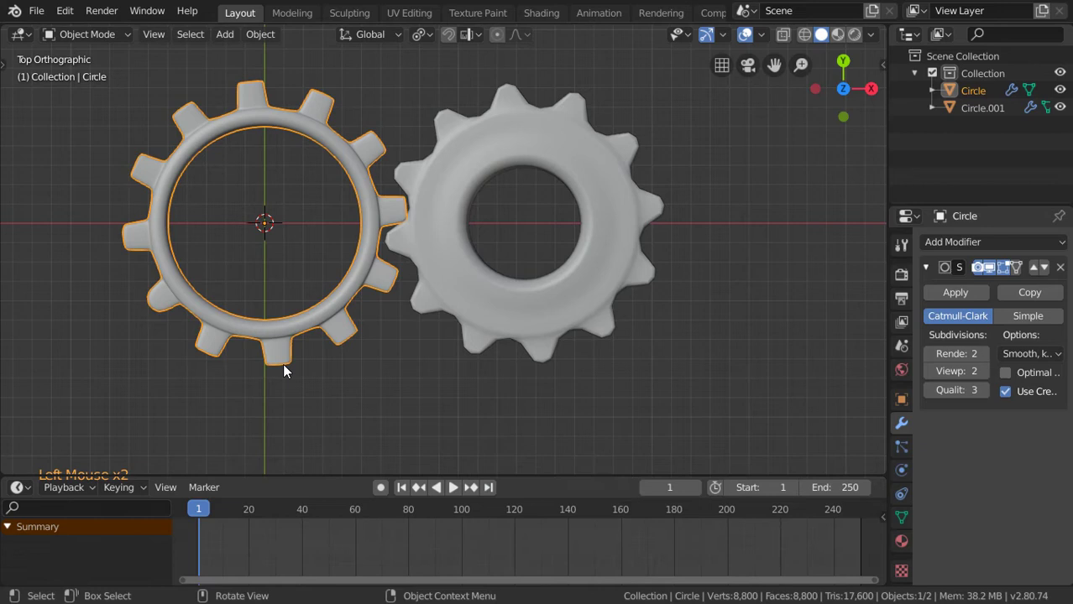
- Set the animation range to Start 1 and End 100
{"action": "left_click", "coordinate": [752, 489]}
{"action": "type", "text": "100"}
{"action": "key", "text": "Return"}
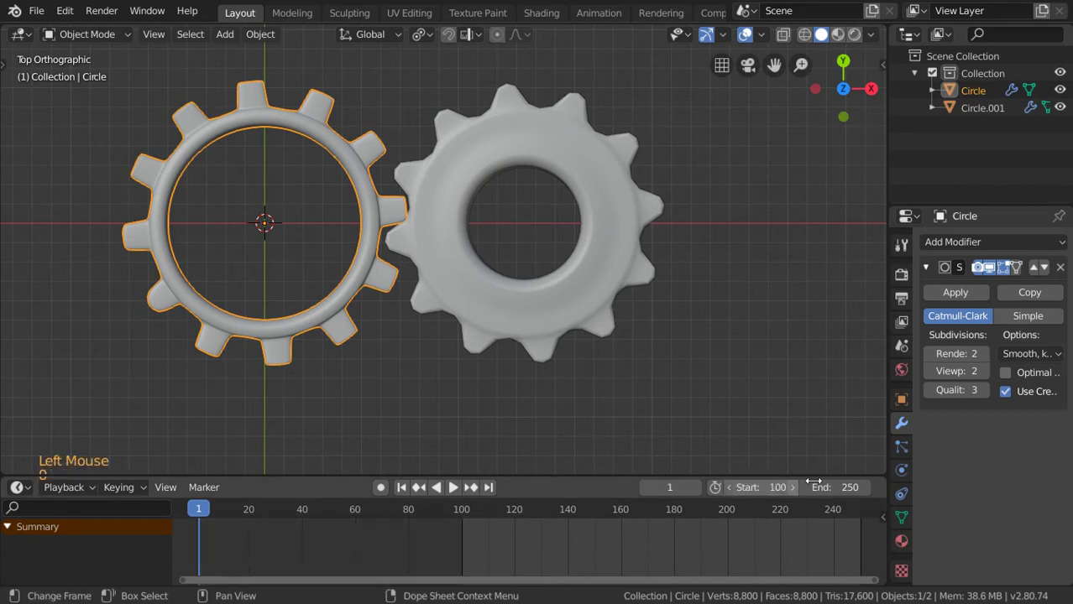
{"action": "left_click", "coordinate": [844, 487]}
{"action": "type", "text": "100"}
{"action": "key", "text": "Return"}
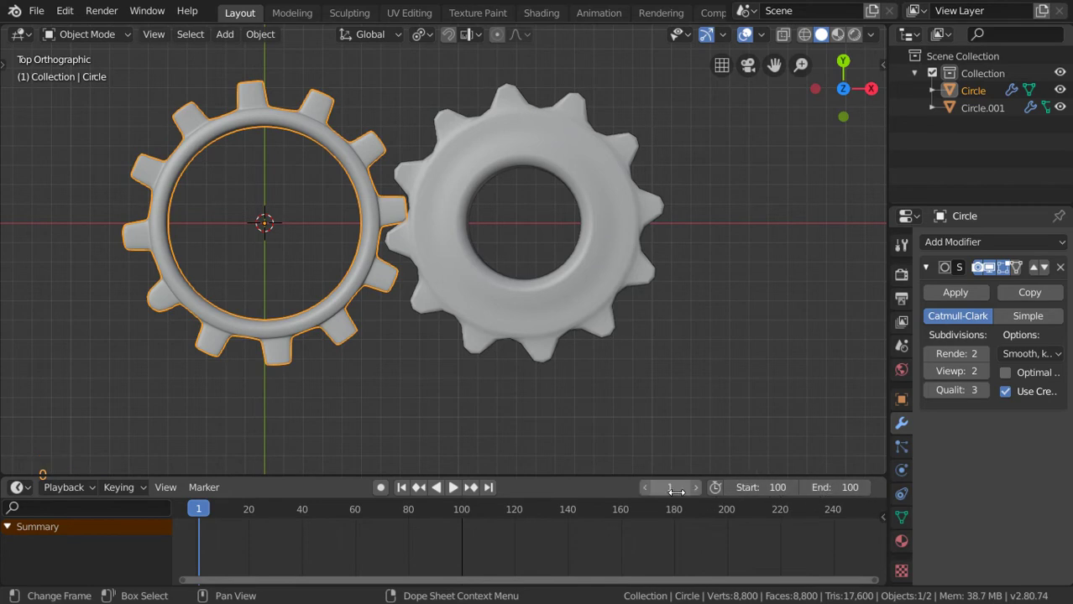
{"action": "left_click", "coordinate": [759, 488]}
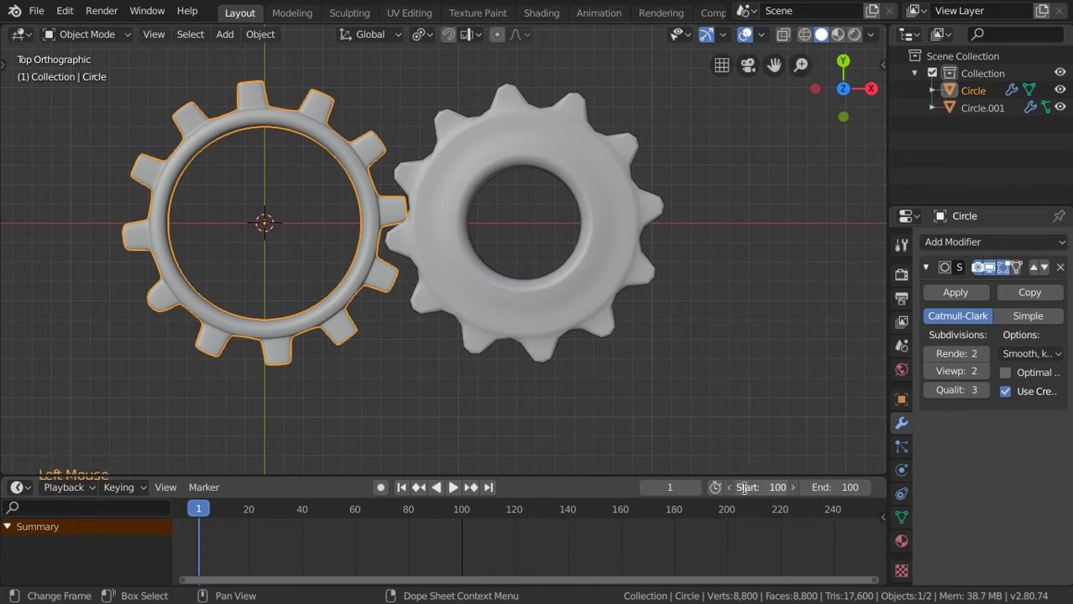
{"action": "type", "text": "1"}
{"action": "key", "text": "Return"}
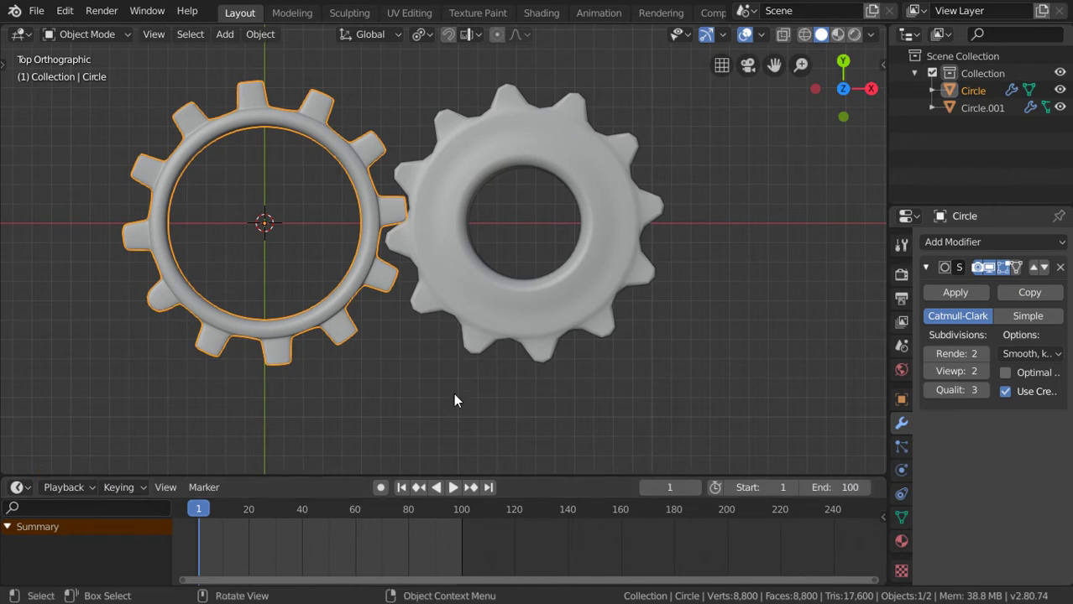
- Keyframe the left gear's rotation at frame 1, then go to frame 100
{"action": "key", "text": "i"}
{"action": "left_click", "coordinate": [395, 300]}
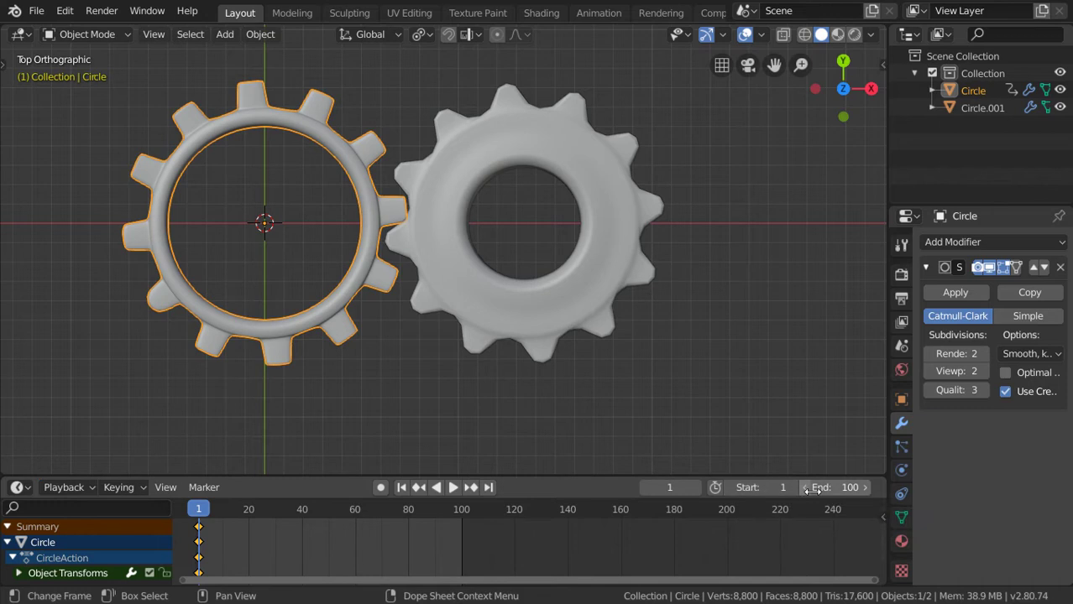
{"action": "left_click", "coordinate": [471, 487]}
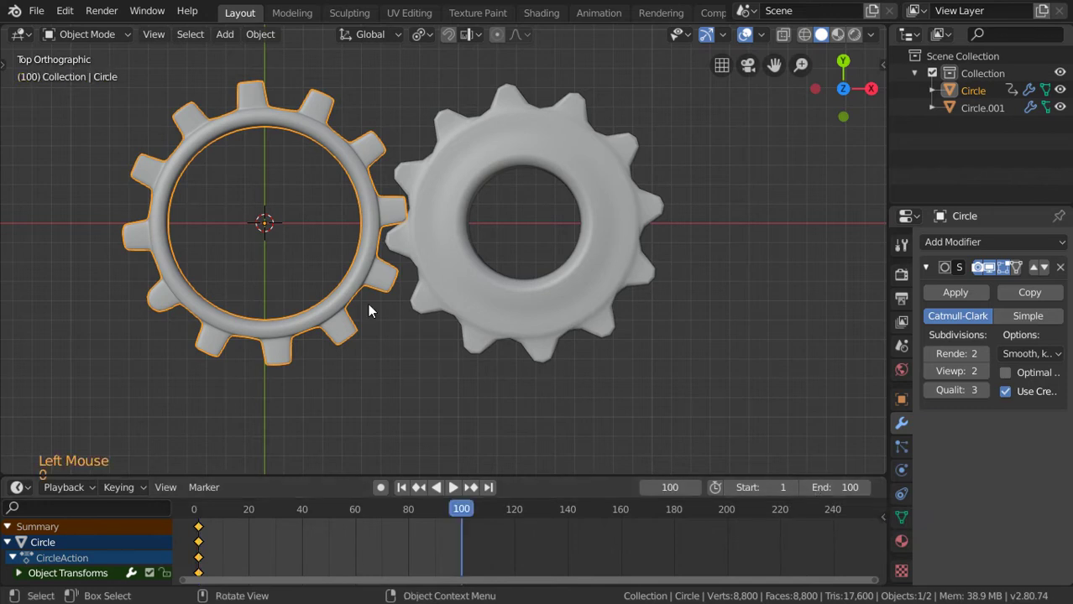
- Rotate the left gear 200° about Z and key it; select Circle.001 at frame 1
{"action": "key", "text": "r"}
{"action": "key", "text": "z"}
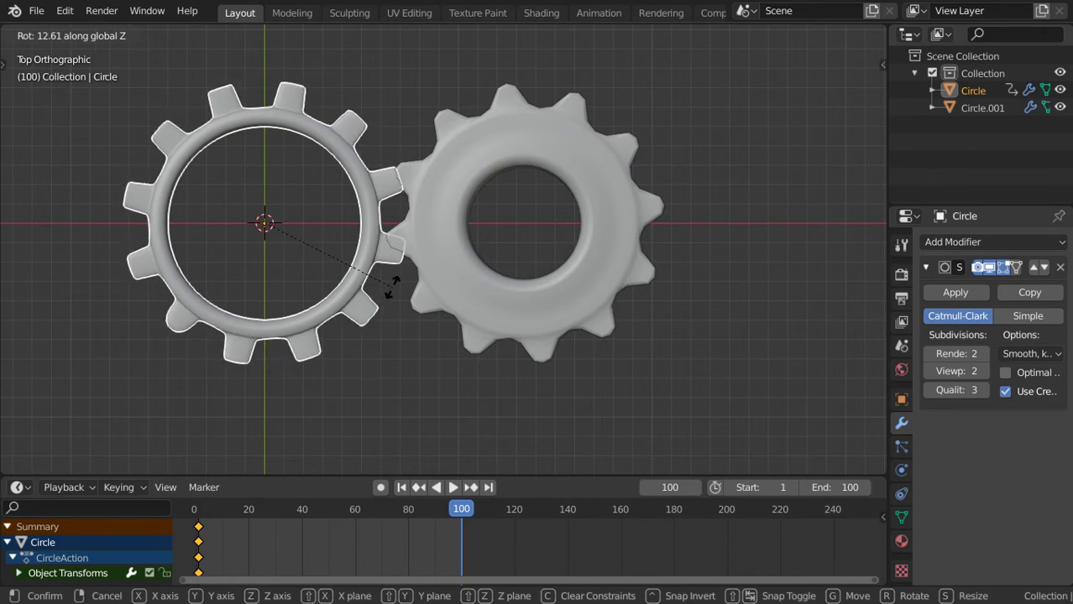
{"action": "type", "text": "200"}
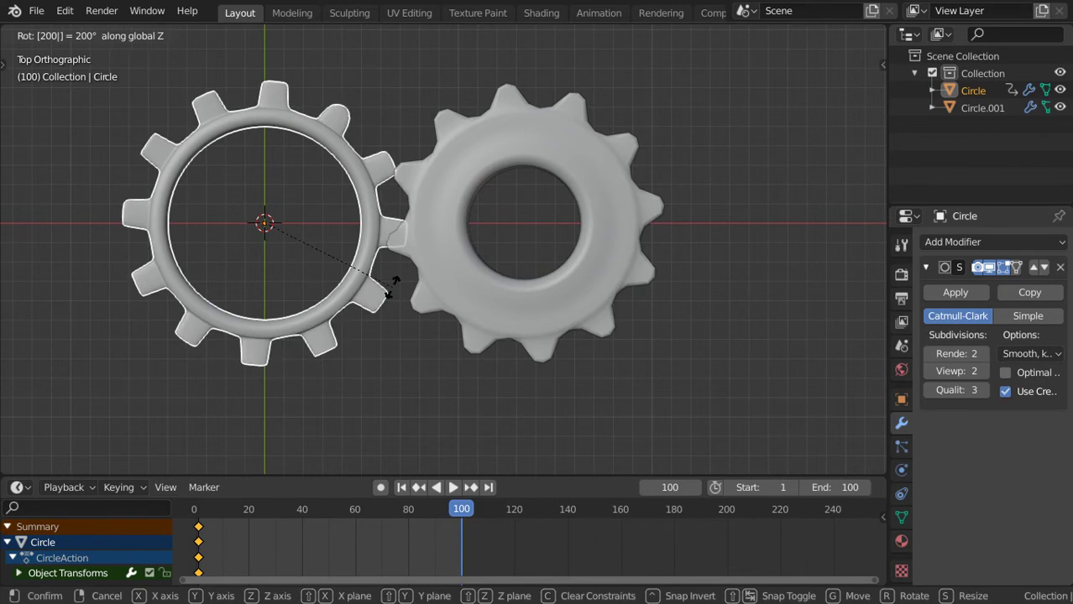
{"action": "key", "text": "Return"}
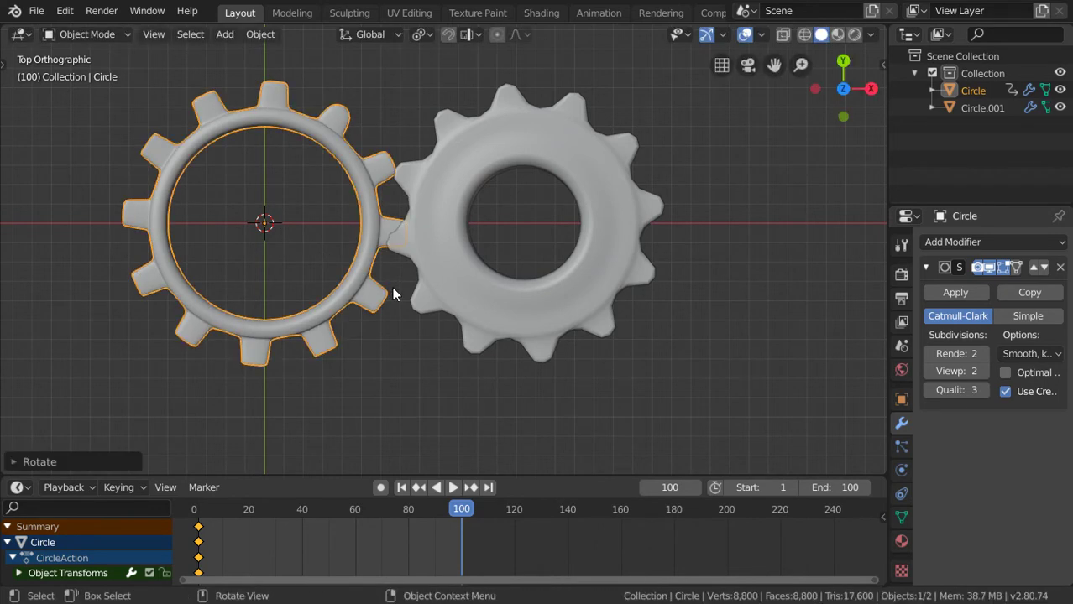
{"action": "key", "text": "i"}
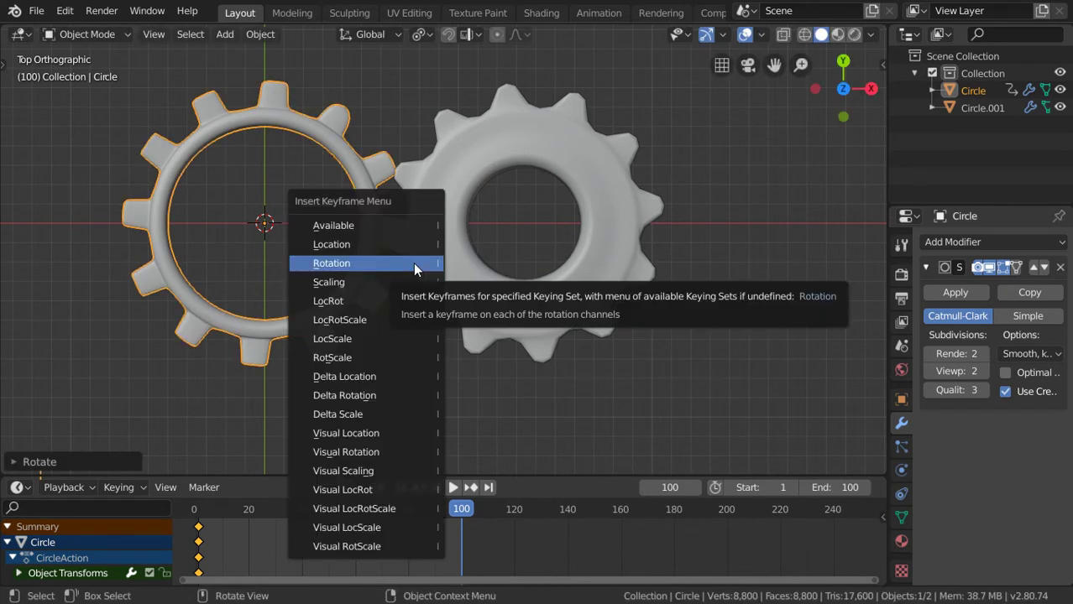
{"action": "left_click", "coordinate": [413, 262]}
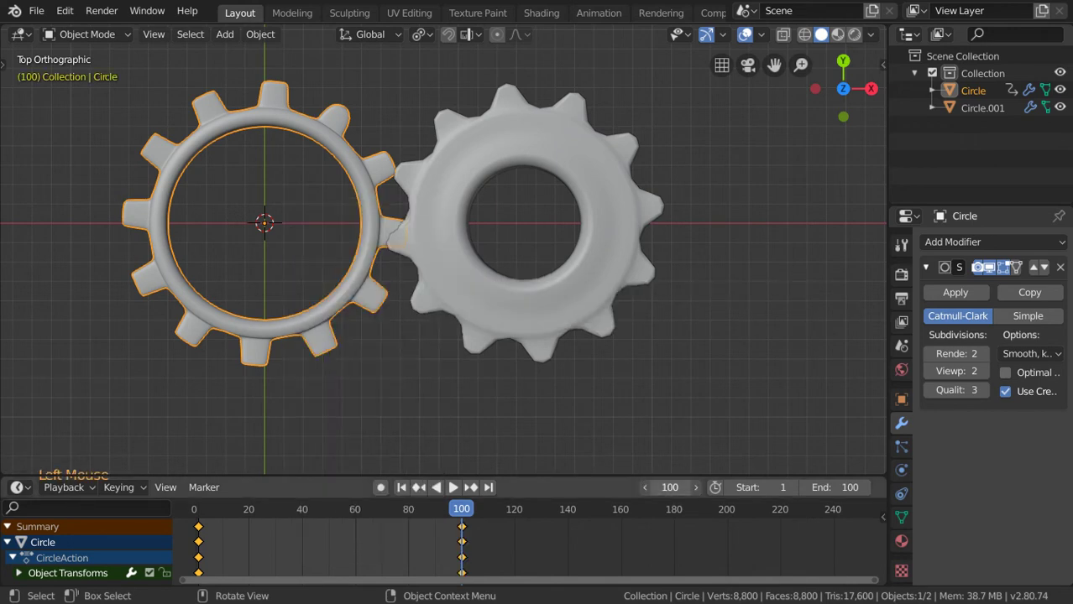
{"action": "left_click", "coordinate": [421, 249]}
{"action": "key", "text": "shift+Left"}
- Keyframe the right gear's rotation at frame 1
{"action": "key", "text": "i"}
{"action": "left_click", "coordinate": [421, 249]}
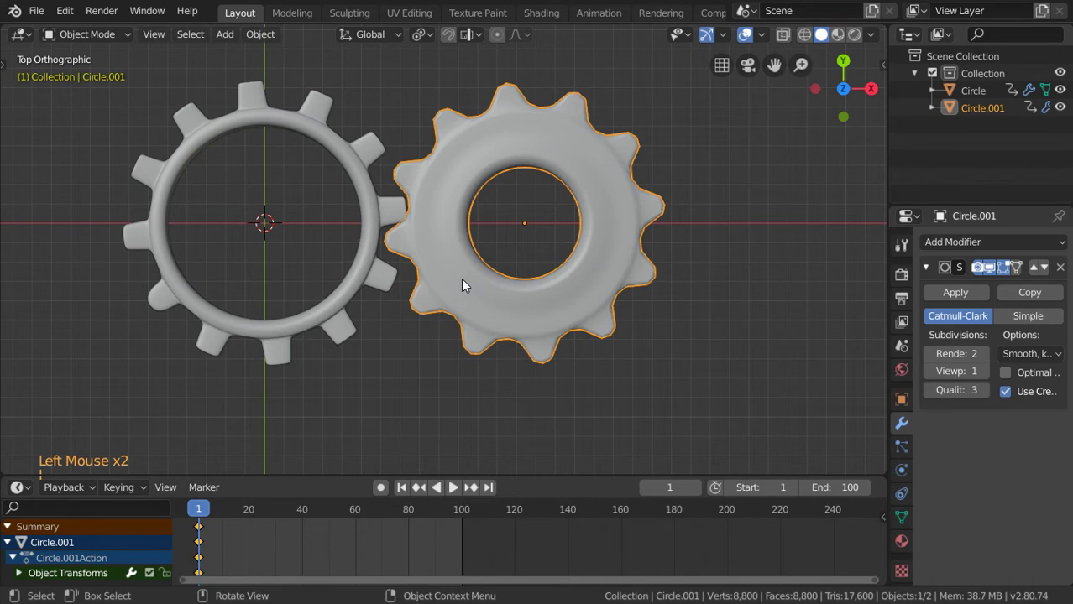
{"action": "key", "text": "r"}
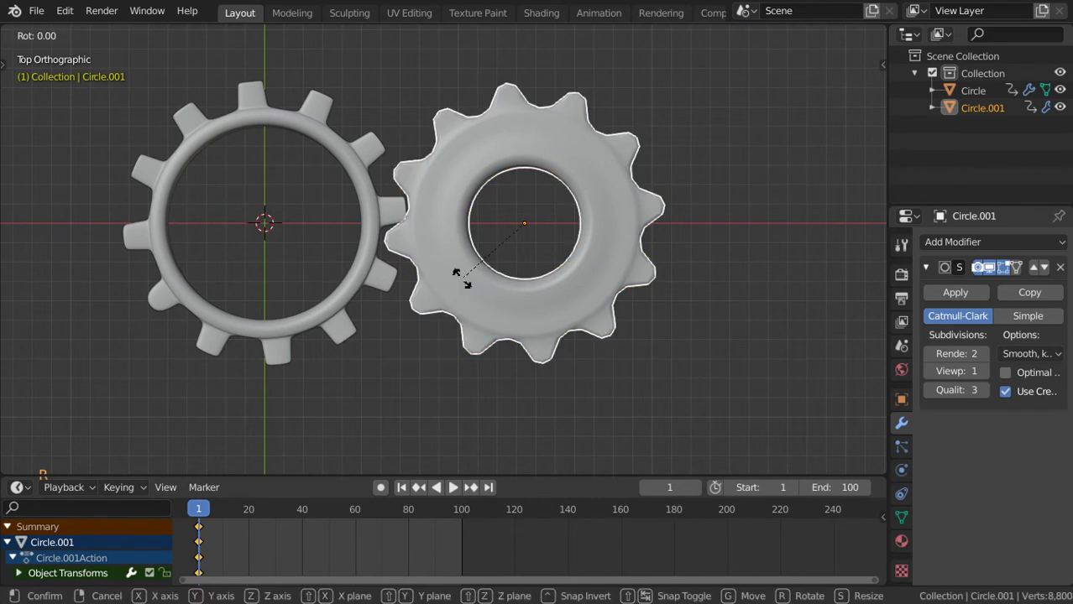
{"action": "key", "text": "Escape"}
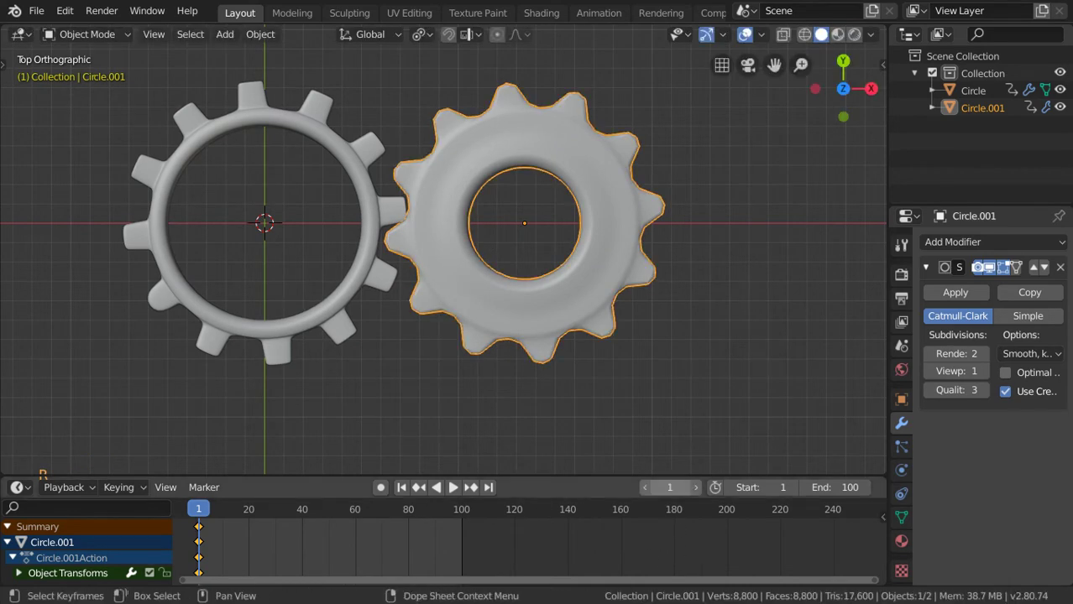
- At frame 100, rotate the right gear −120° about Z, key it, and deselect all
{"action": "left_click_drag", "start_coordinate": [669, 487], "coordinate": [722, 487]}
{"action": "key", "text": "r"}
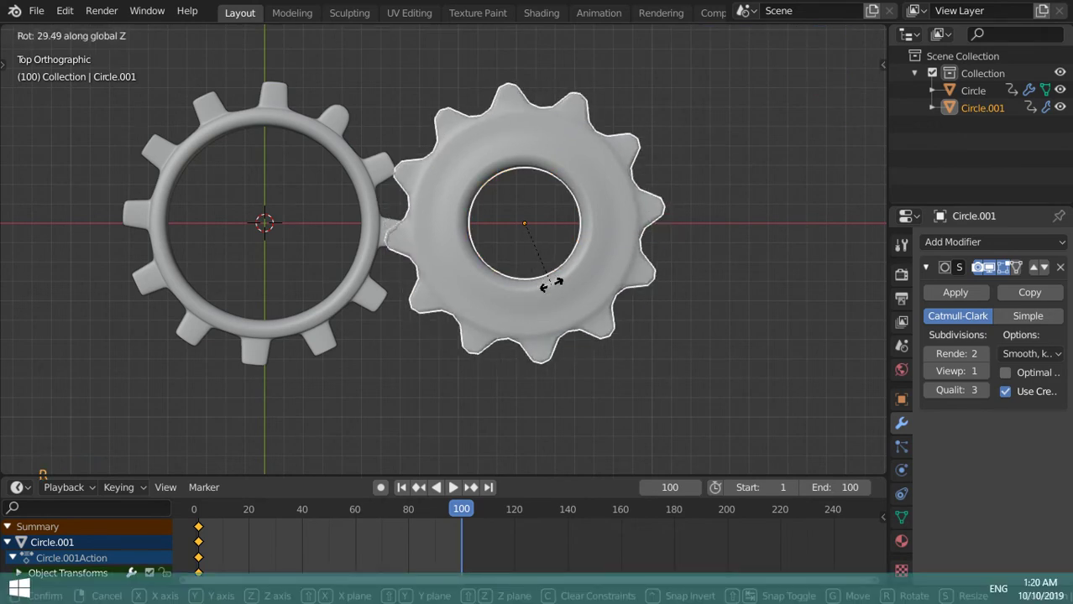
{"action": "type", "text": "-120"}
{"action": "key", "text": "Return"}
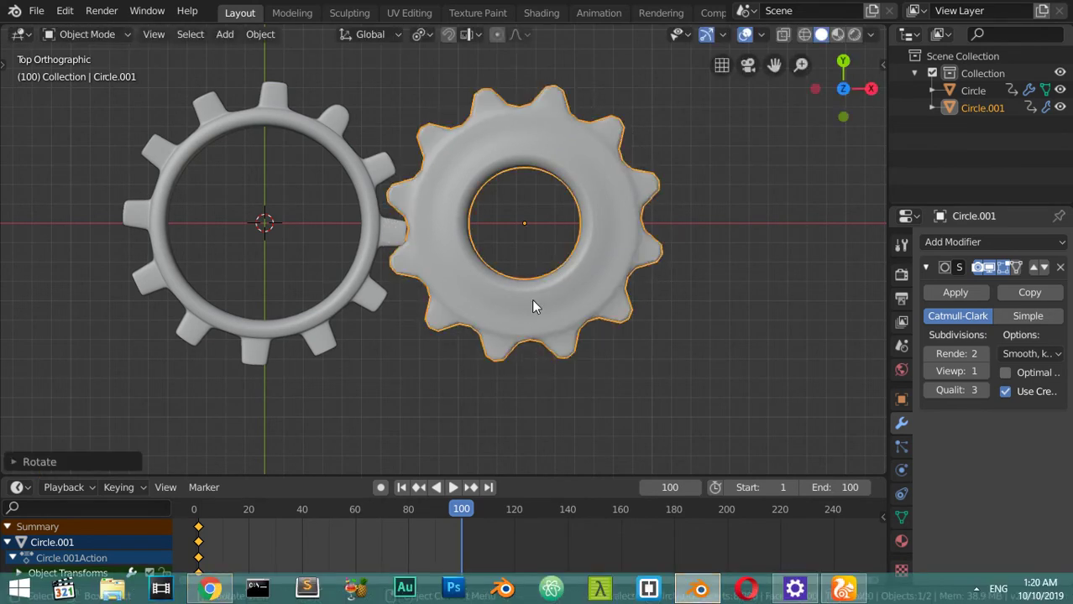
{"action": "key", "text": "i"}
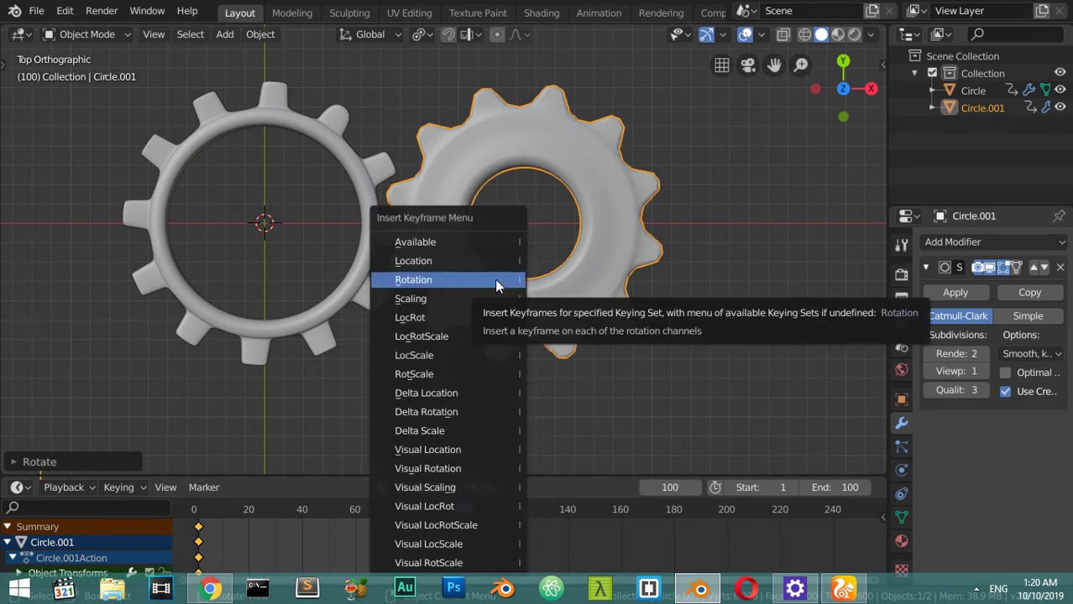
{"action": "left_click", "coordinate": [497, 282]}
{"action": "key", "text": "alt+a"}
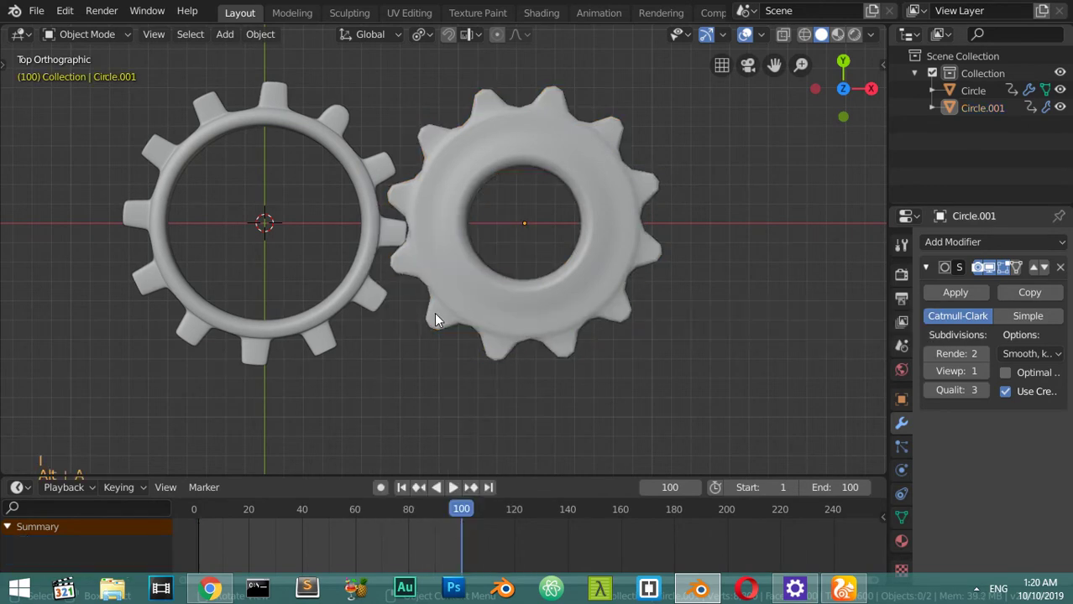
- Play the gear animation in perspective, stop playback, and select the left gear
{"action": "left_click", "coordinate": [453, 488]}
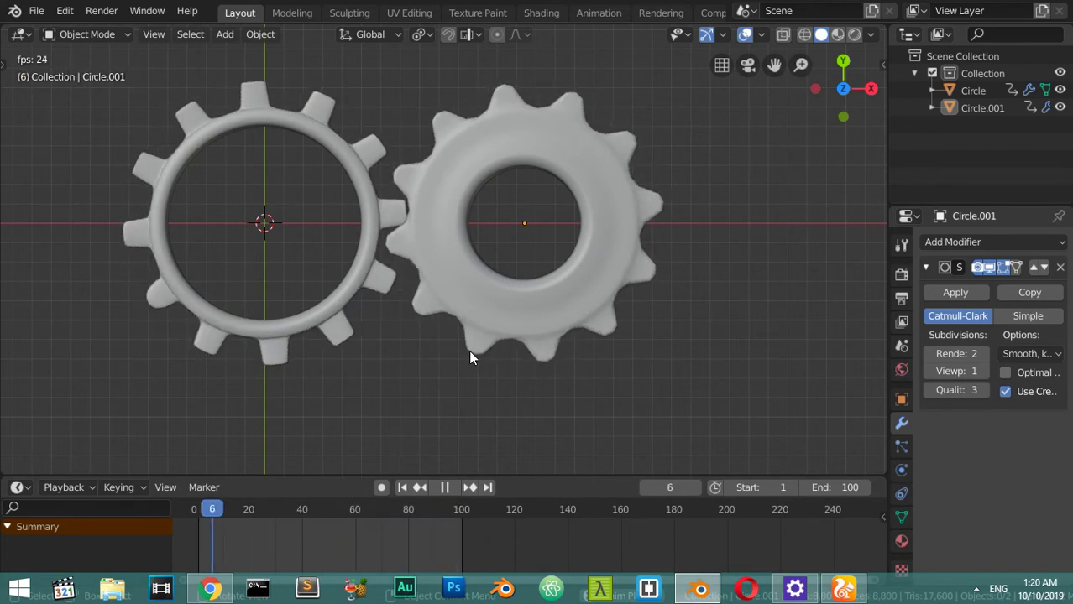
{"action": "middle_click_drag", "start_coordinate": [470, 367], "coordinate": [388, 328]}
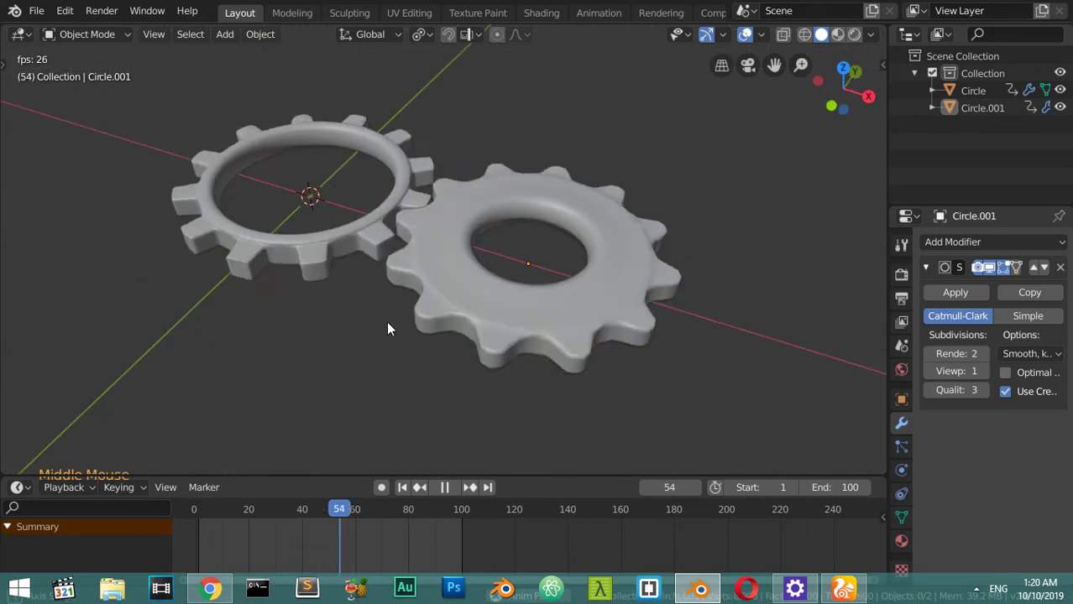
{"action": "key", "text": "Escape"}
{"action": "left_click", "coordinate": [344, 251]}
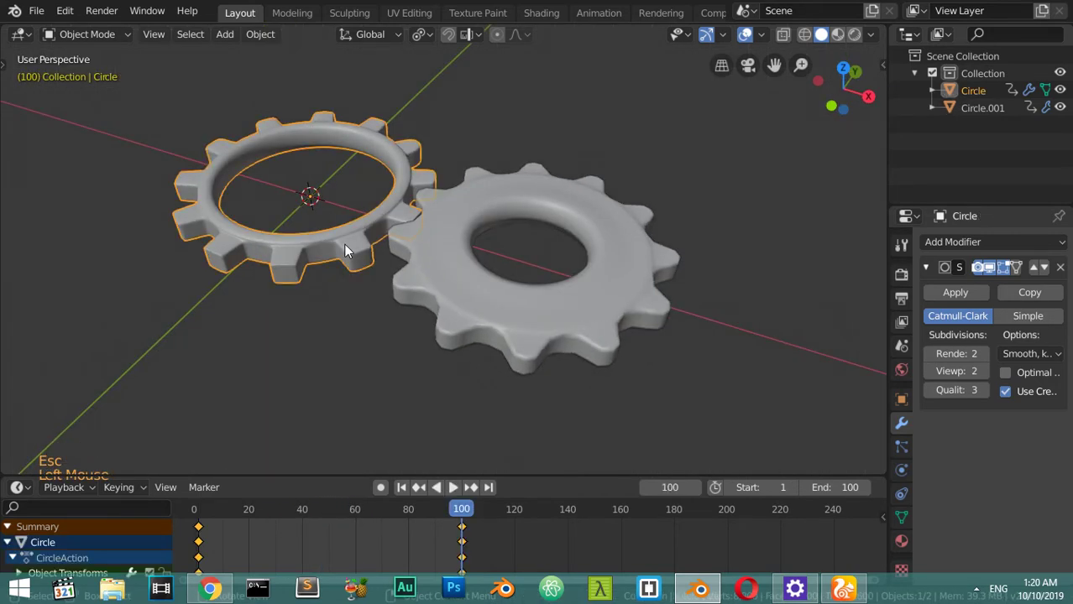
- Make the left gear's rotation keyframes use Linear interpolation in the Graph Editor
{"action": "key", "text": "a"}
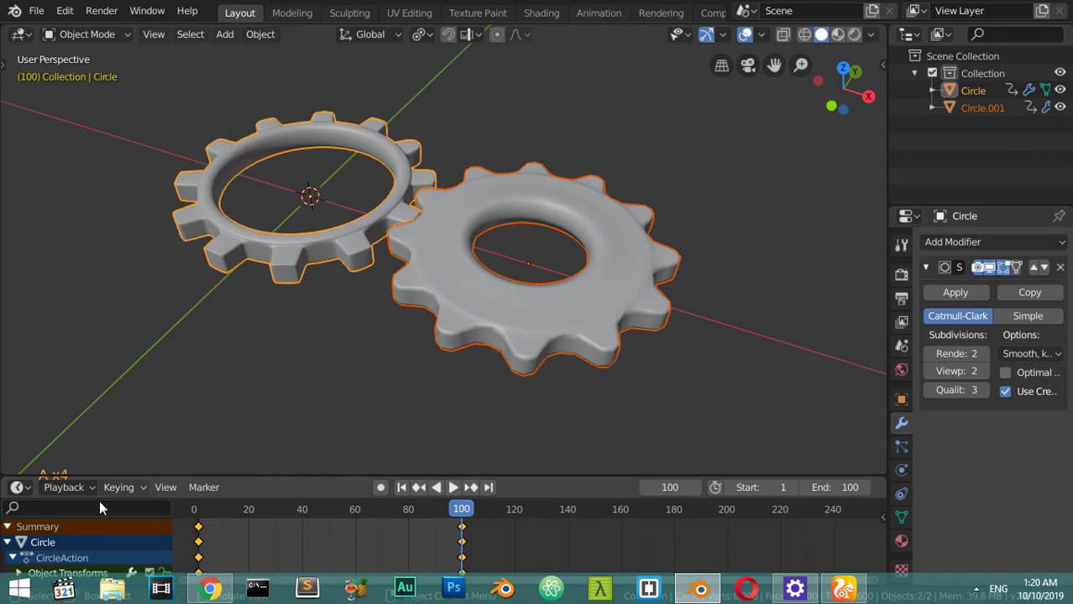
{"action": "left_click", "coordinate": [286, 263]}
{"action": "left_click", "coordinate": [24, 34]}
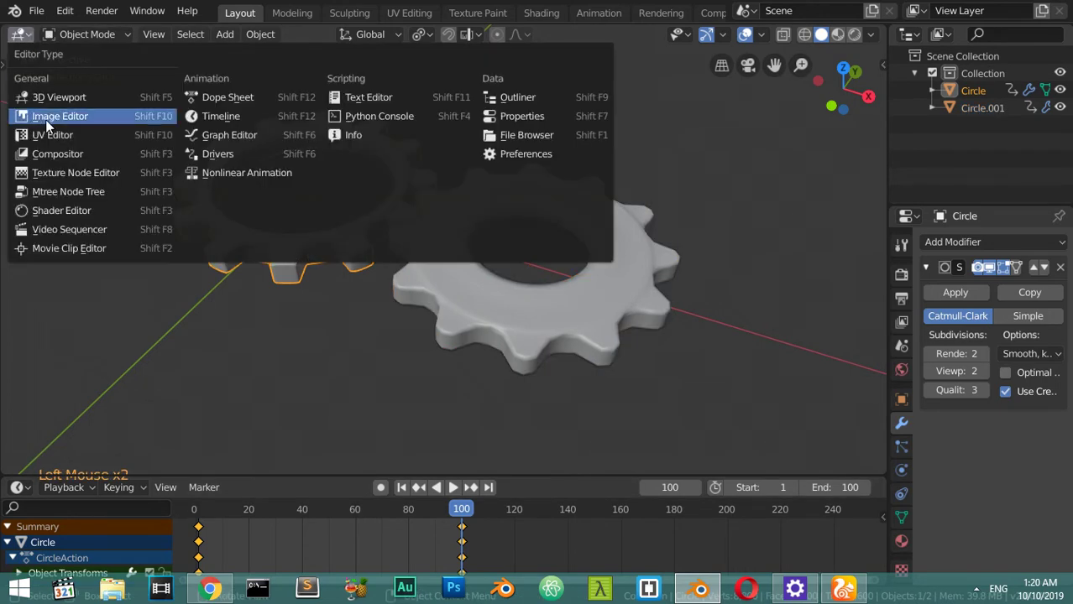
{"action": "left_click", "coordinate": [183, 135]}
{"action": "key", "text": "a"}
{"action": "key", "text": "a"}
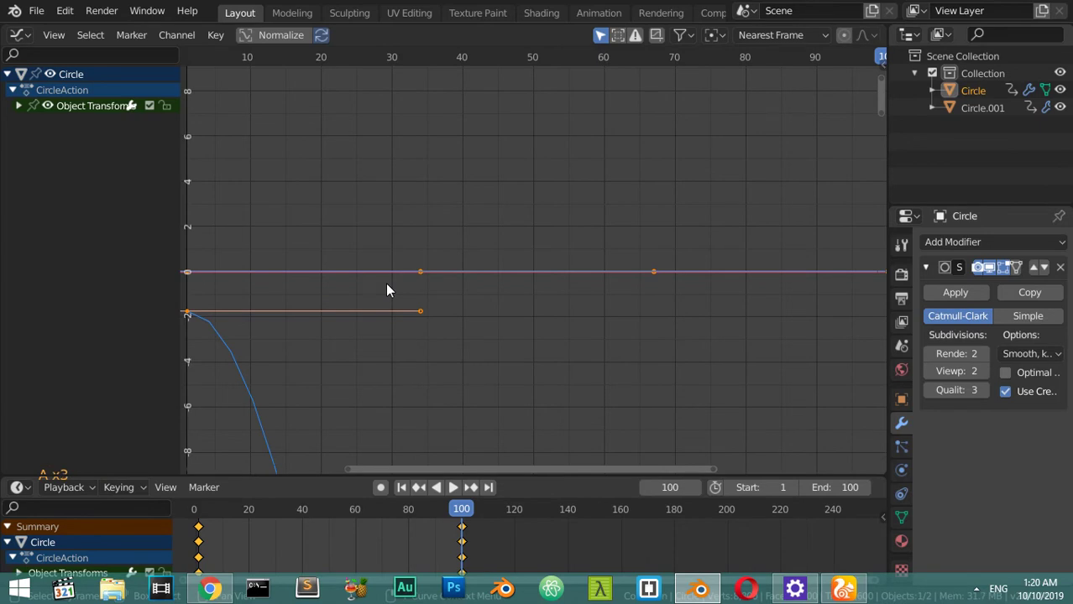
{"action": "key", "text": "t"}
{"action": "left_click", "coordinate": [82, 320]}
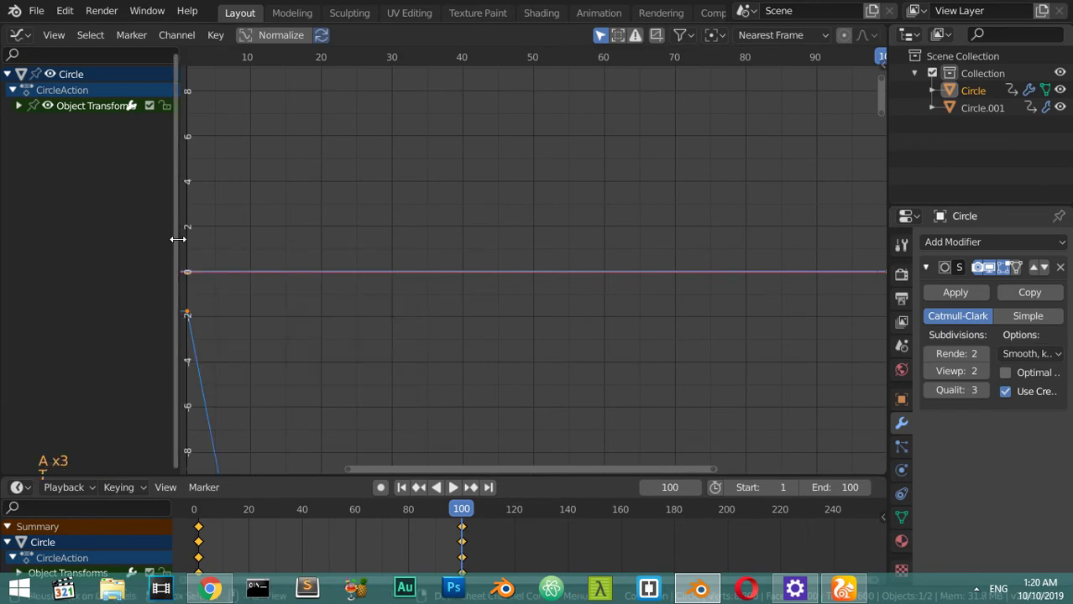
{"action": "left_click", "coordinate": [20, 34]}
{"action": "left_click", "coordinate": [69, 100]}
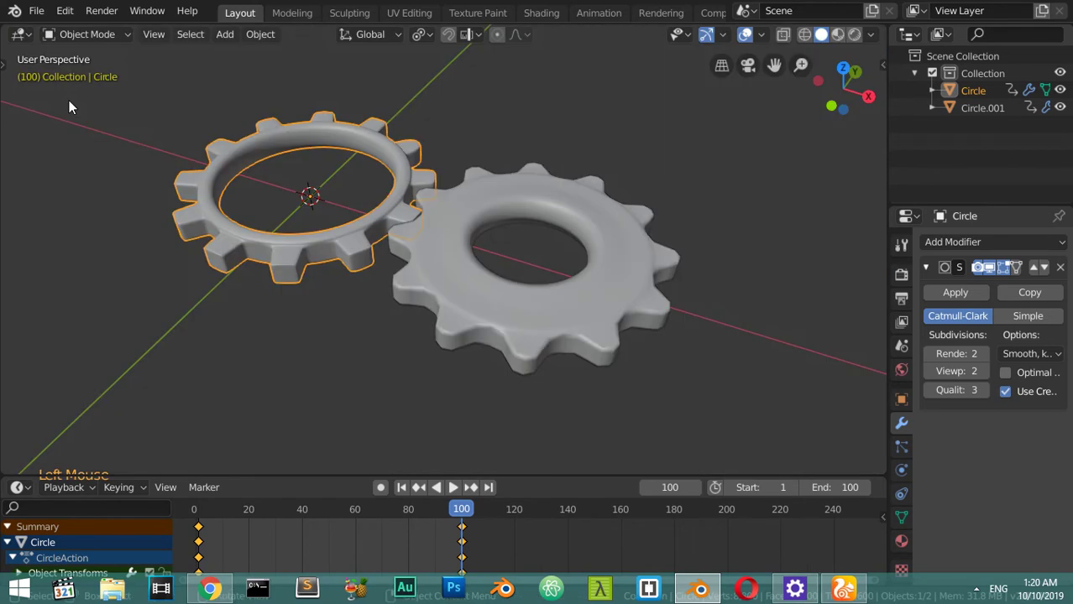
- Select the right gear and set its rotation keyframes to Linear interpolation too
{"action": "left_click", "coordinate": [546, 327]}
{"action": "left_click", "coordinate": [20, 35]}
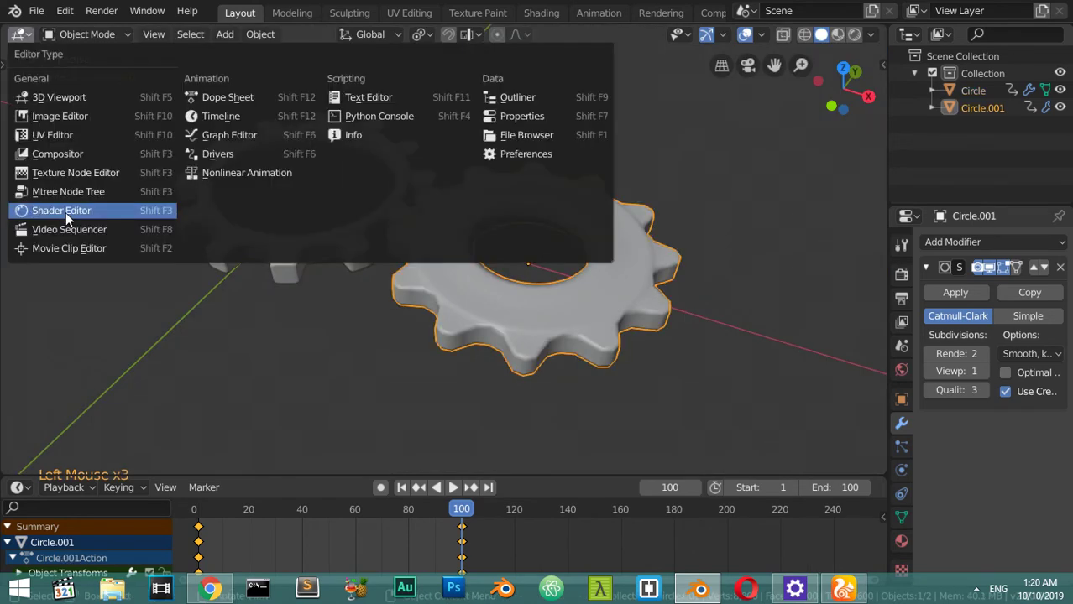
{"action": "left_click", "coordinate": [225, 135]}
{"action": "key", "text": "a"}
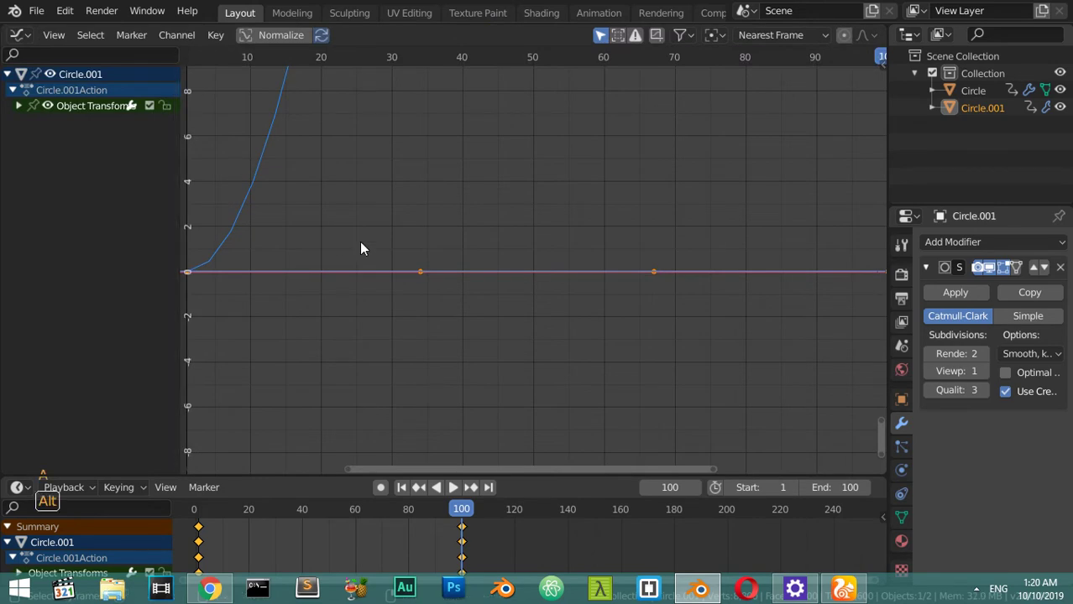
{"action": "key", "text": "alt+a"}
{"action": "key", "text": "a"}
{"action": "key", "text": "t"}
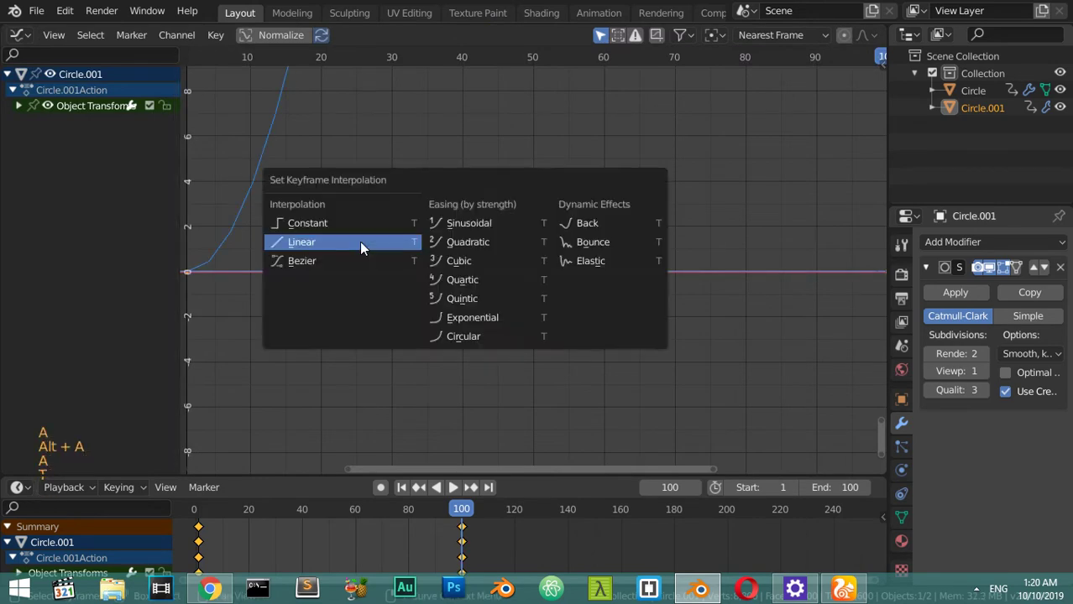
{"action": "left_click", "coordinate": [361, 244]}
{"action": "left_click", "coordinate": [30, 38]}
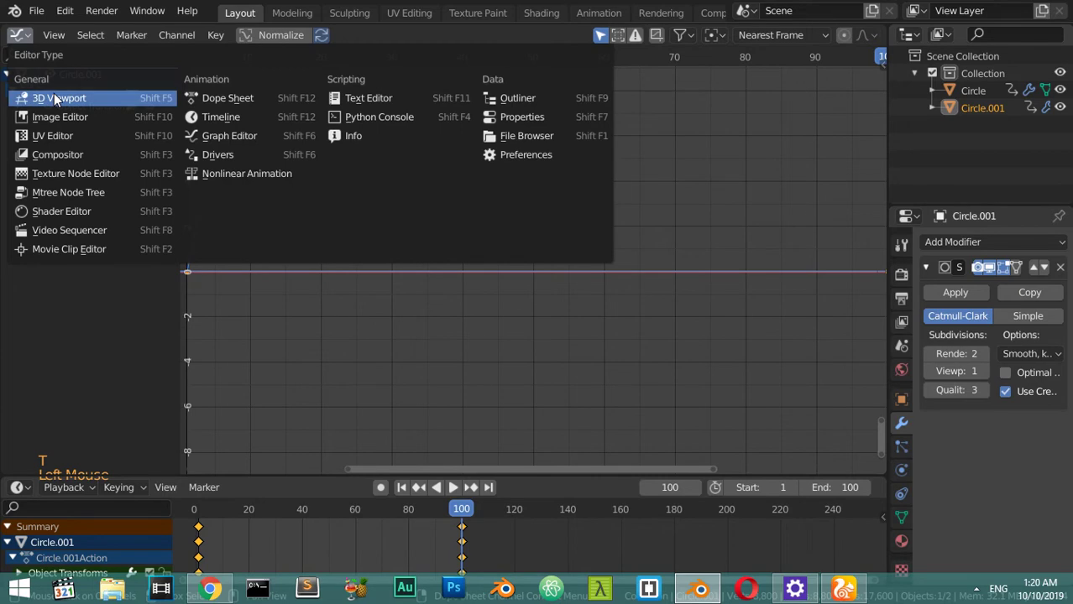
{"action": "left_click", "coordinate": [100, 98]}
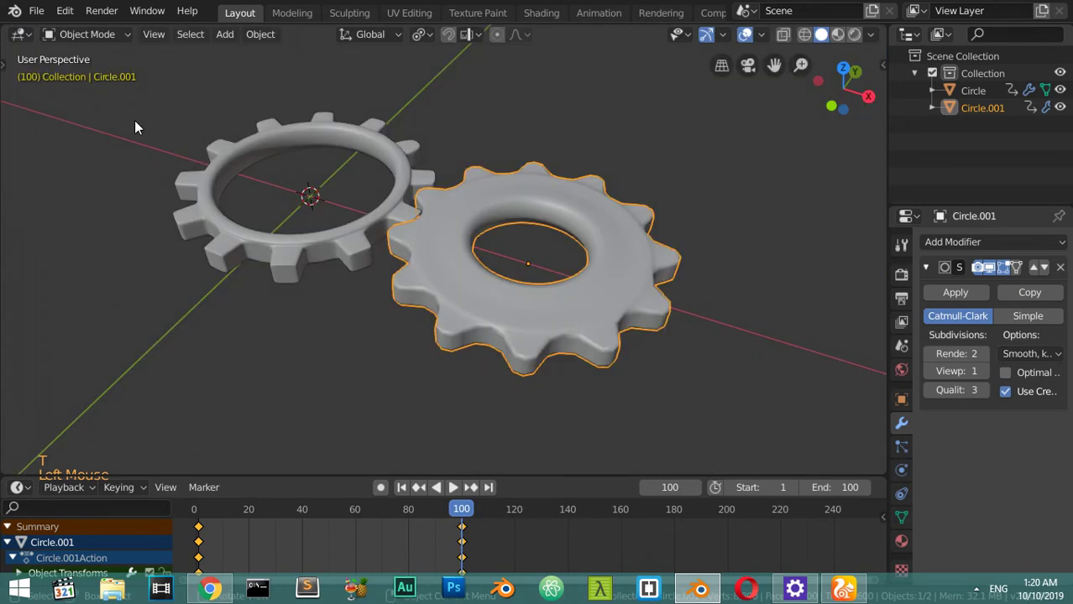
- Play the gear animation, lower the end frame to 99, and replay to check the loop
{"action": "key", "text": "alt+a"}
{"action": "key", "text": "space"}
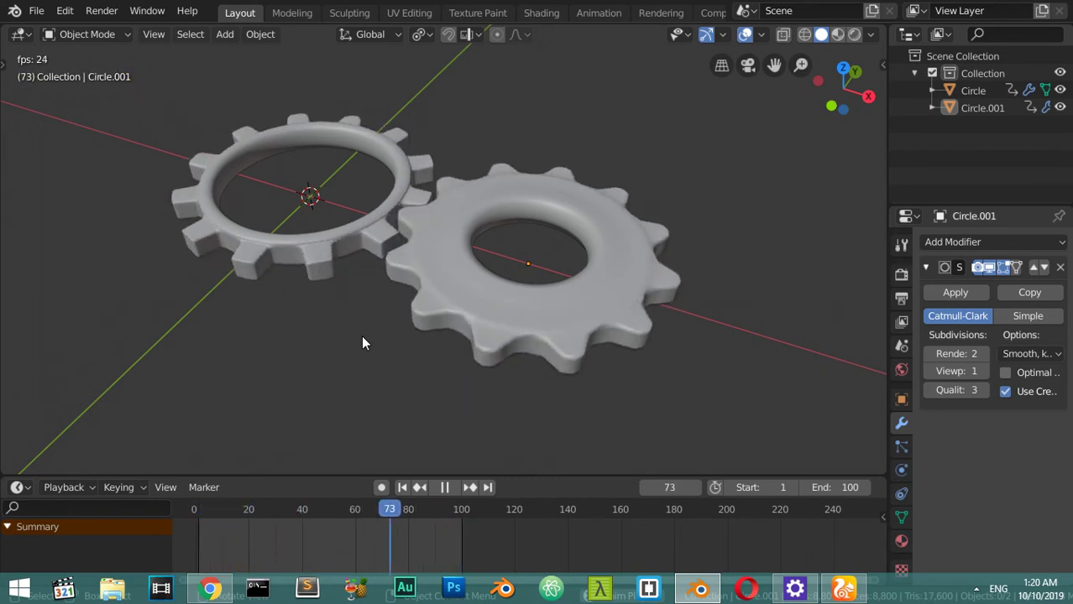
{"action": "key", "text": "Escape"}
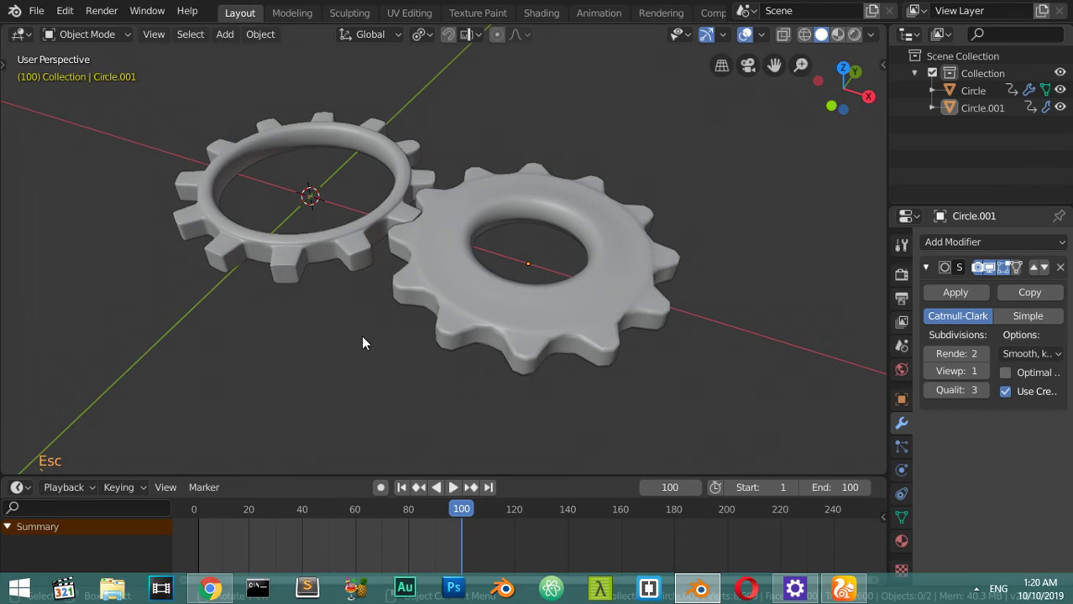
{"action": "left_click", "coordinate": [713, 487]}
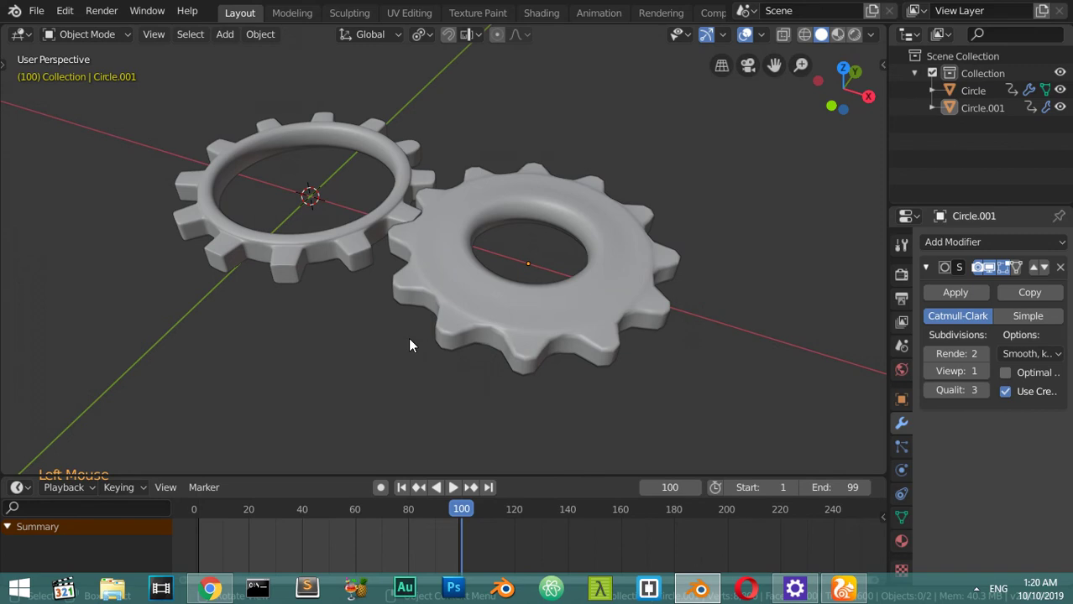
{"action": "left_click", "coordinate": [453, 487]}
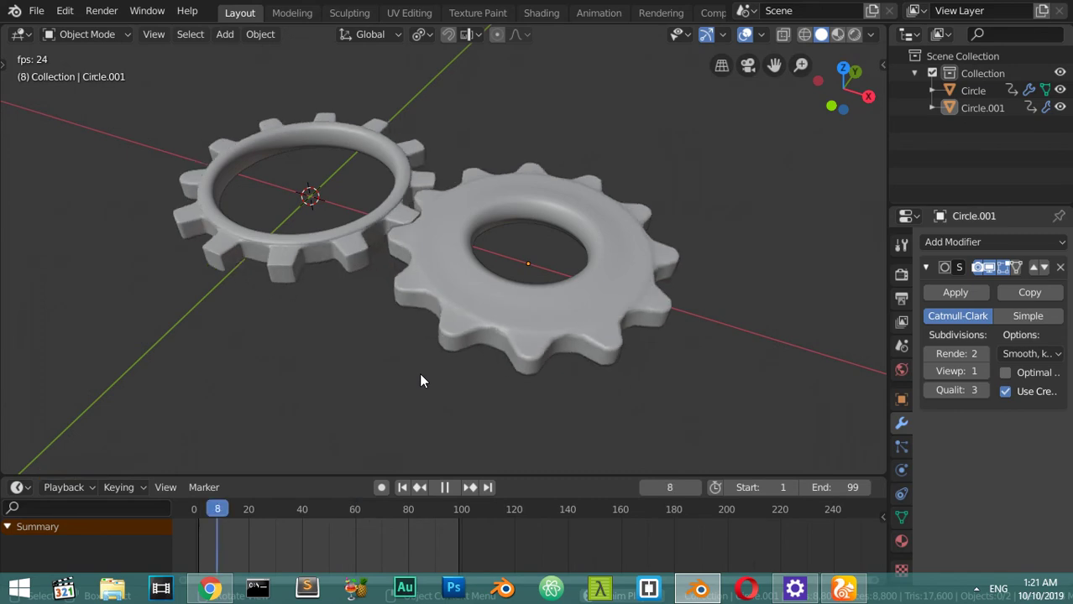
{"action": "key", "text": "Escape"}
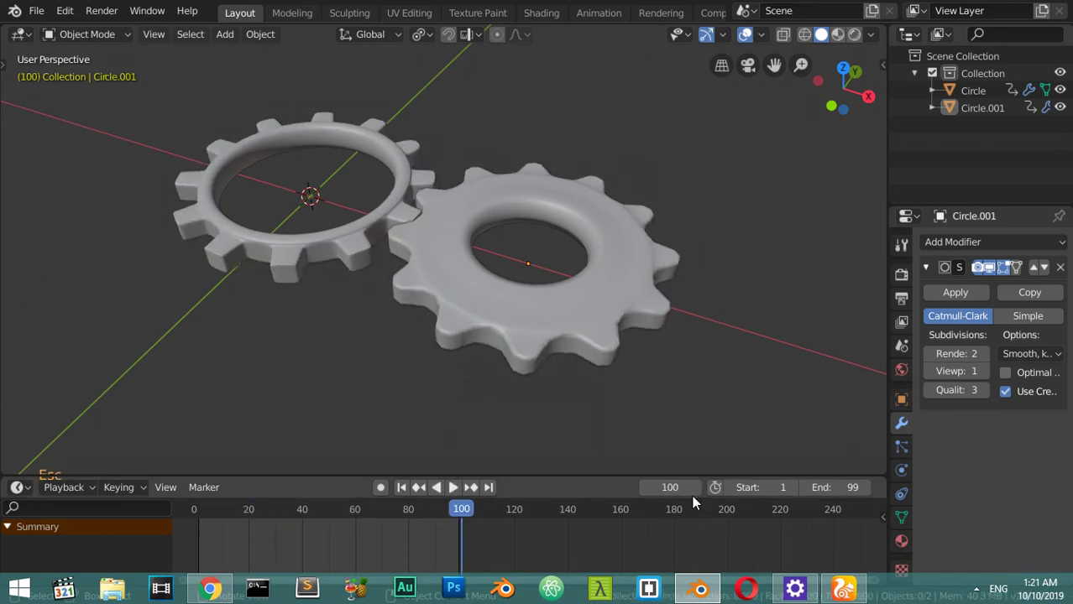
- Try end frames 101 and 98, then settle back on 99
{"action": "left_click", "coordinate": [865, 489]}
{"action": "left_click", "coordinate": [864, 488]}
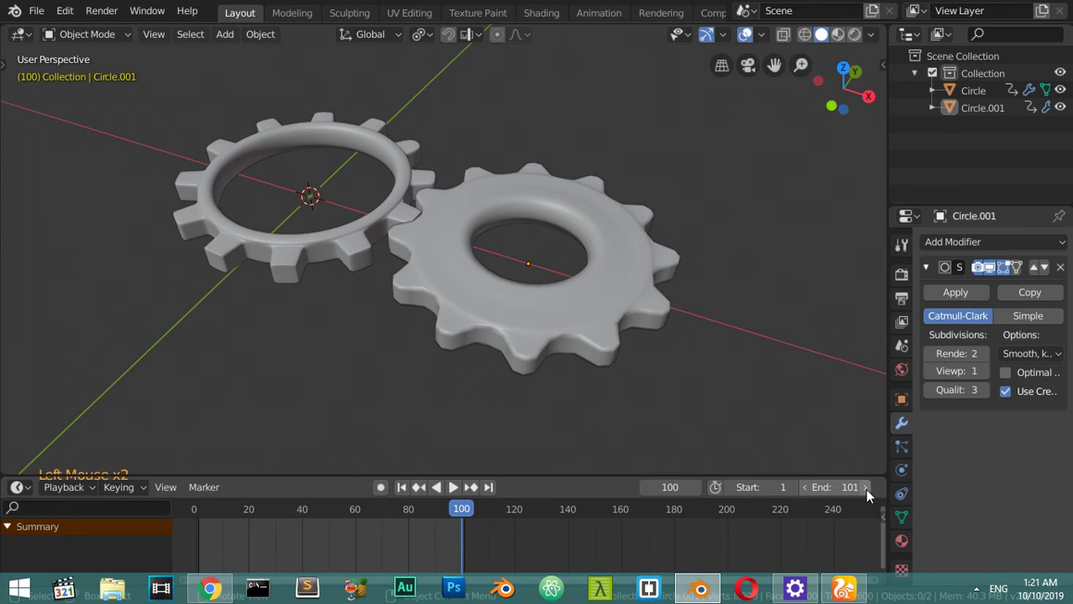
{"action": "left_click", "coordinate": [452, 486]}
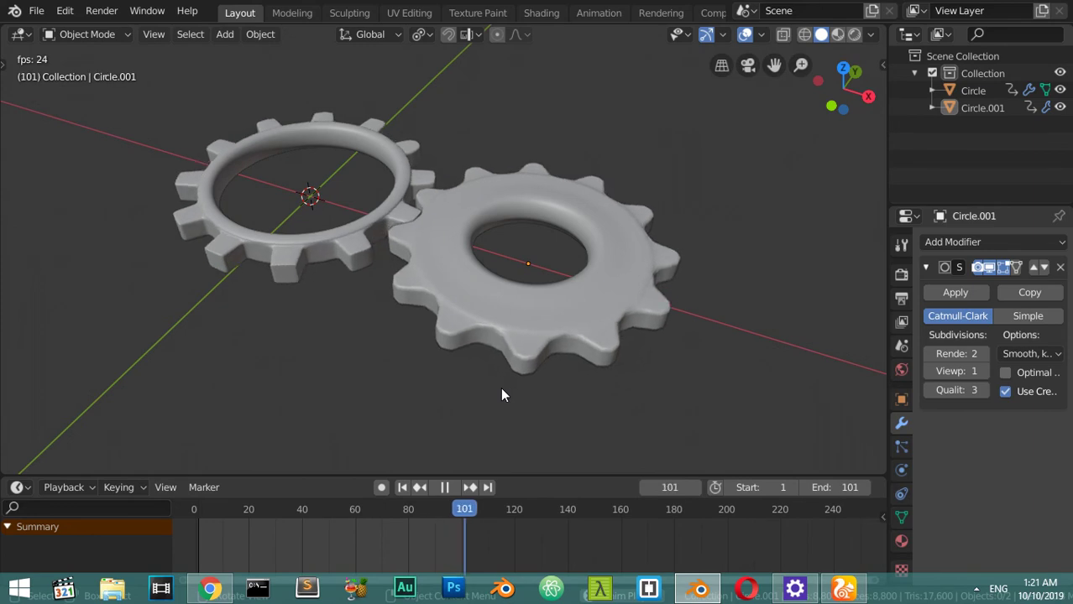
{"action": "left_click", "coordinate": [805, 486]}
{"action": "left_click", "coordinate": [805, 486]}
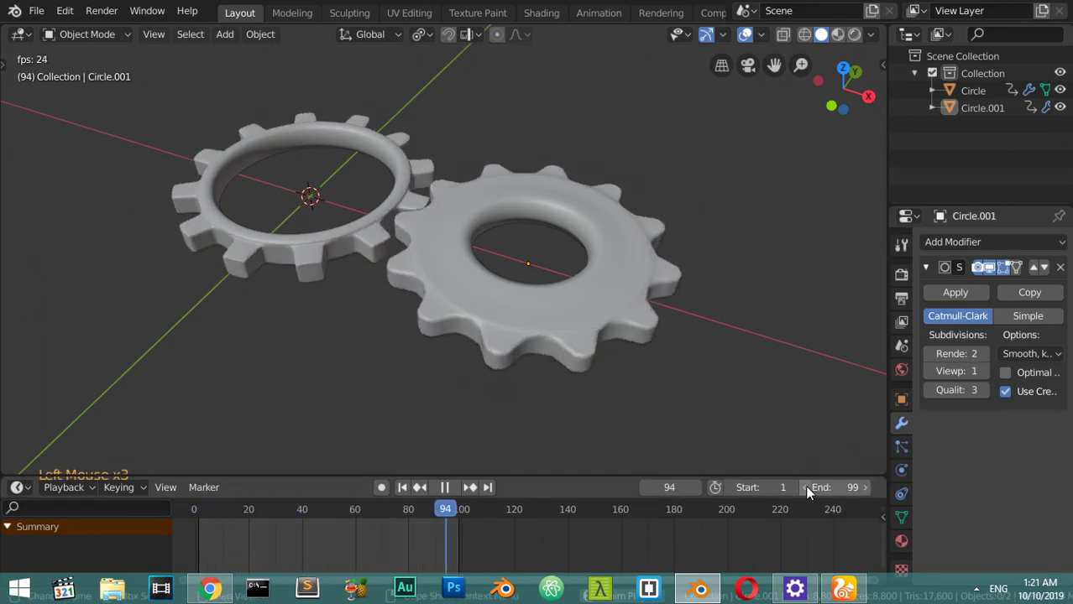
{"action": "left_click", "coordinate": [805, 487]}
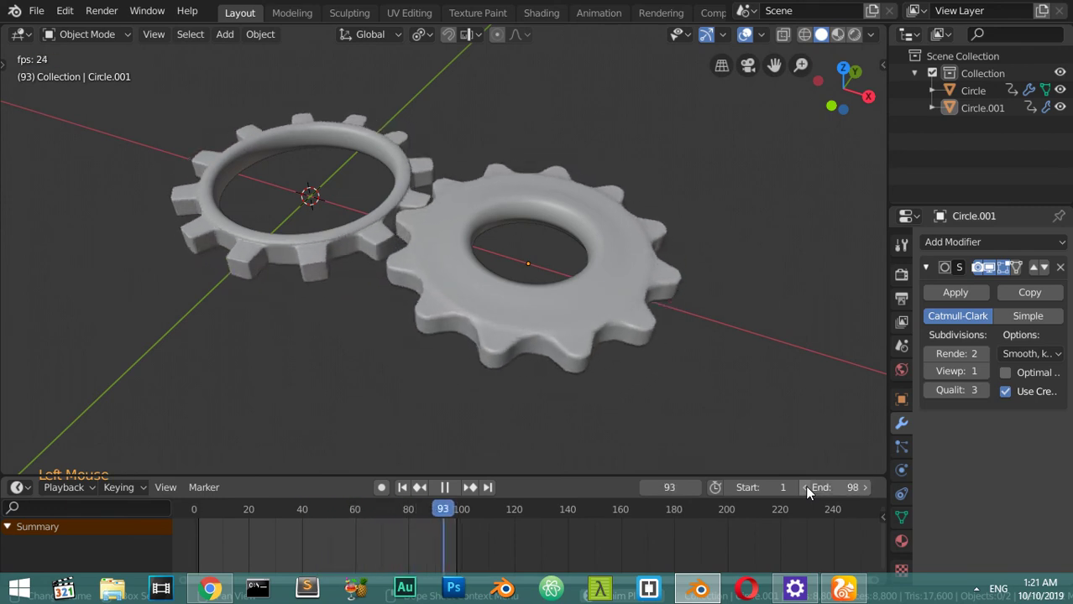
{"action": "left_click", "coordinate": [865, 487]}
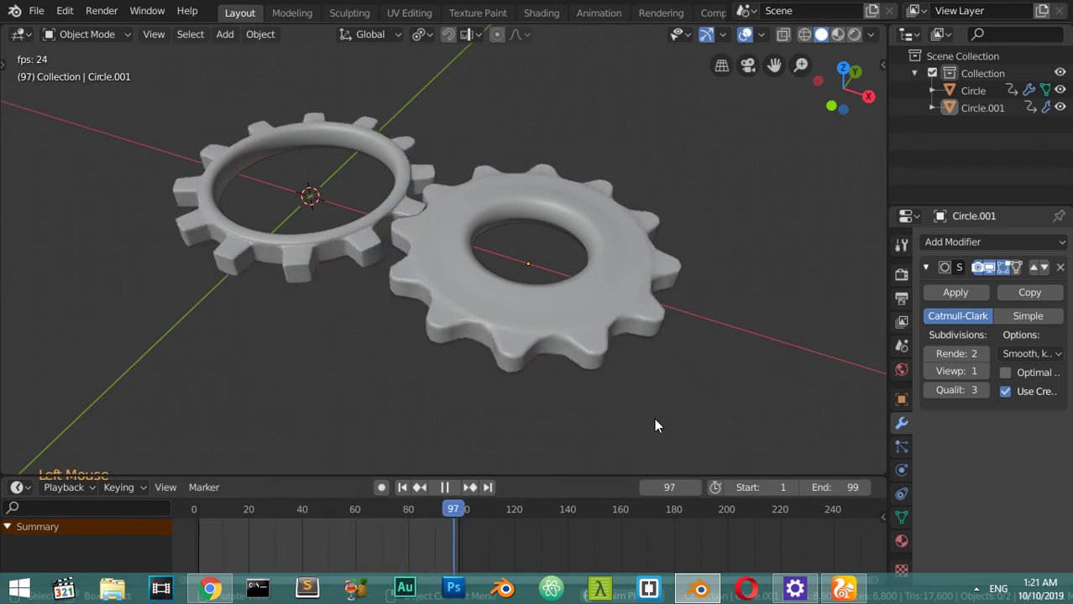
- Orbit and zoom around the spinning gears to inspect the looping rotation
{"action": "scroll", "coordinate": [656, 425], "scroll_direction": "down", "scroll_amount": 1}
{"action": "middle_click_drag", "start_coordinate": [655, 425], "coordinate": [497, 300]}
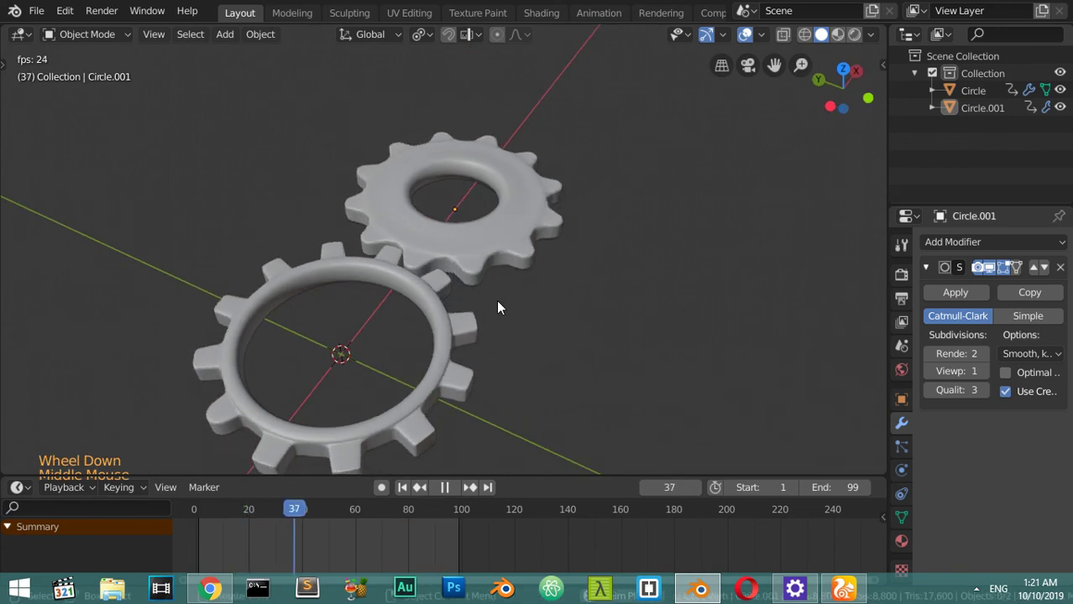
{"action": "scroll", "coordinate": [496, 300], "scroll_direction": "down", "scroll_amount": 3}
{"action": "middle_click_drag", "start_coordinate": [496, 299], "coordinate": [286, 265]}
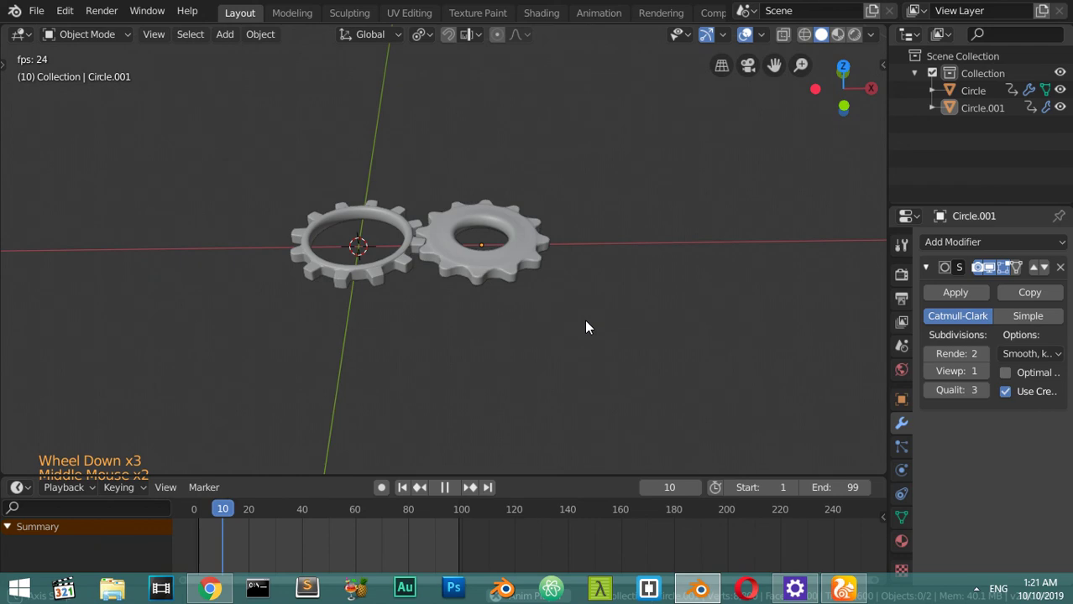
{"action": "scroll", "coordinate": [505, 350], "scroll_direction": "up", "scroll_amount": 4}
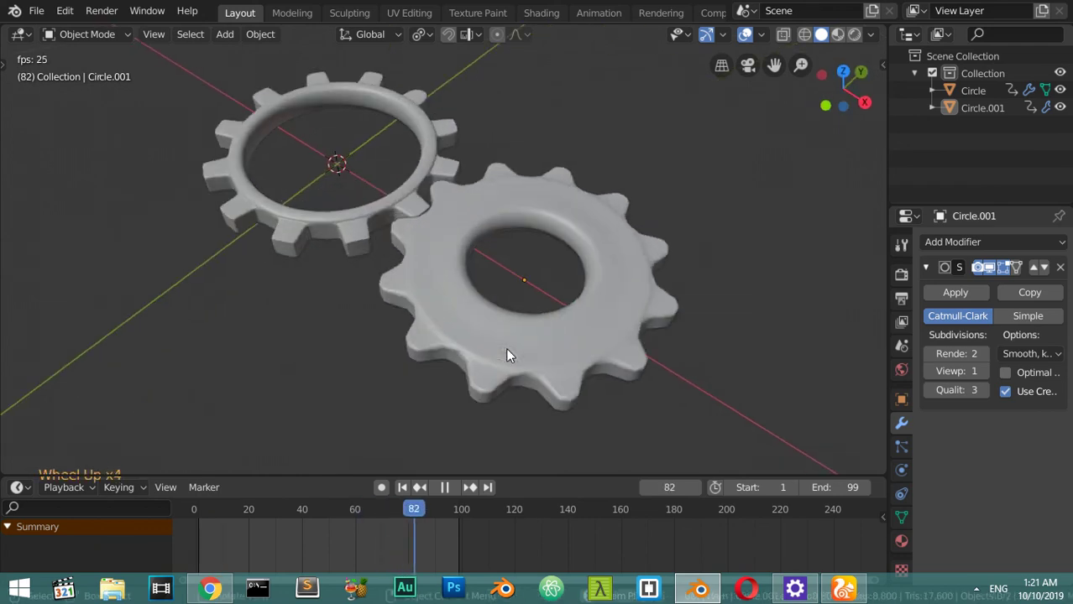